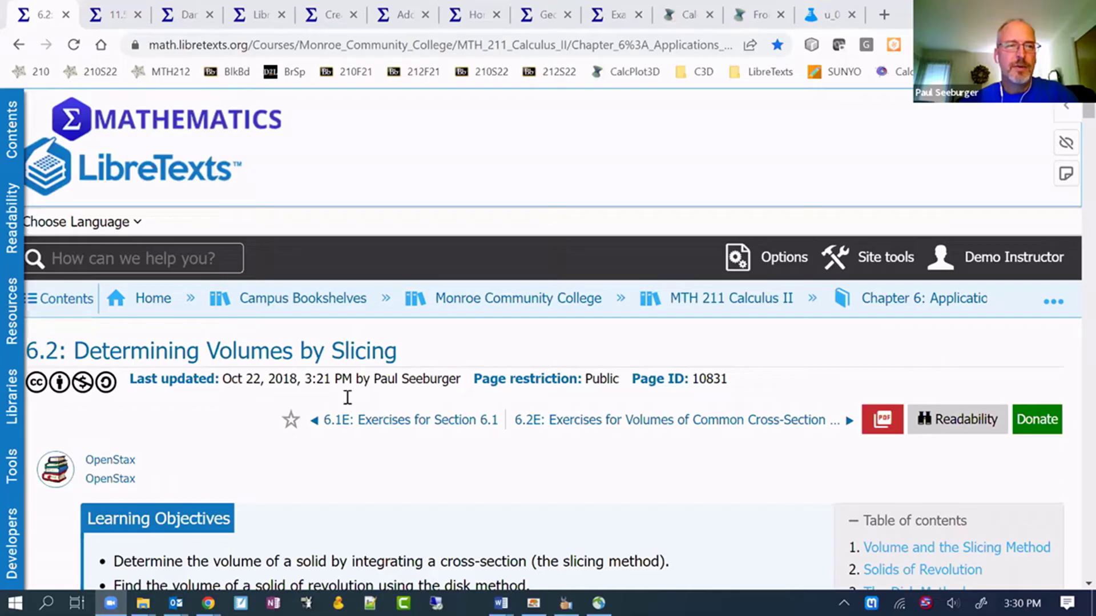
# Step: Scroll the 6.2 page to the CalcPlot3D solid-of-revolution demo below Figure 6.2.8
pyautogui.scroll(-2, 347, 397)
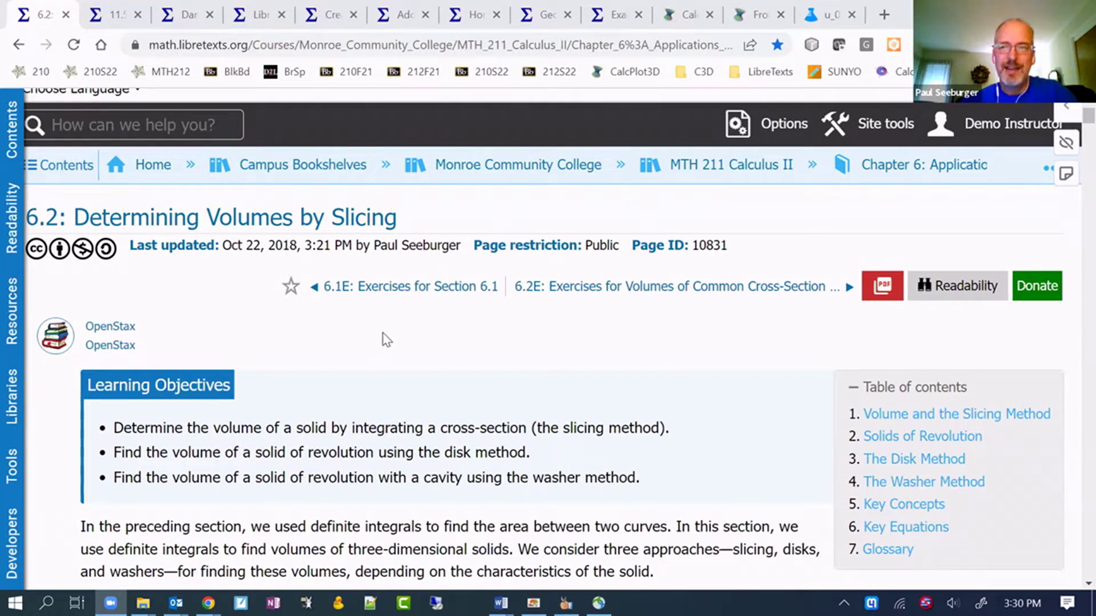
pyautogui.scroll(-20, 550, 364)
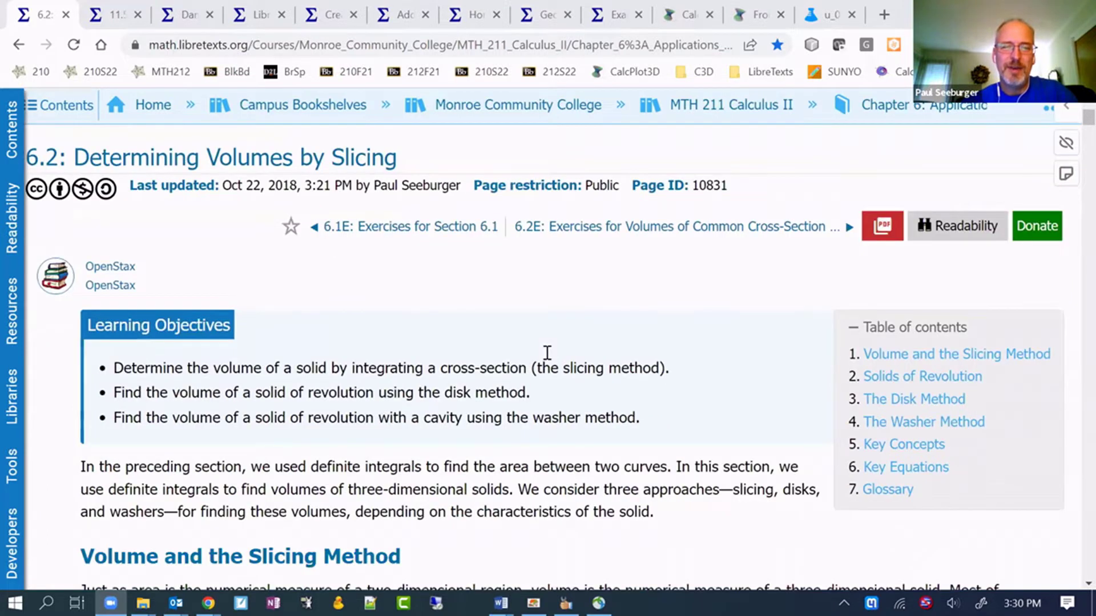
pyautogui.scroll(-6, 551, 340)
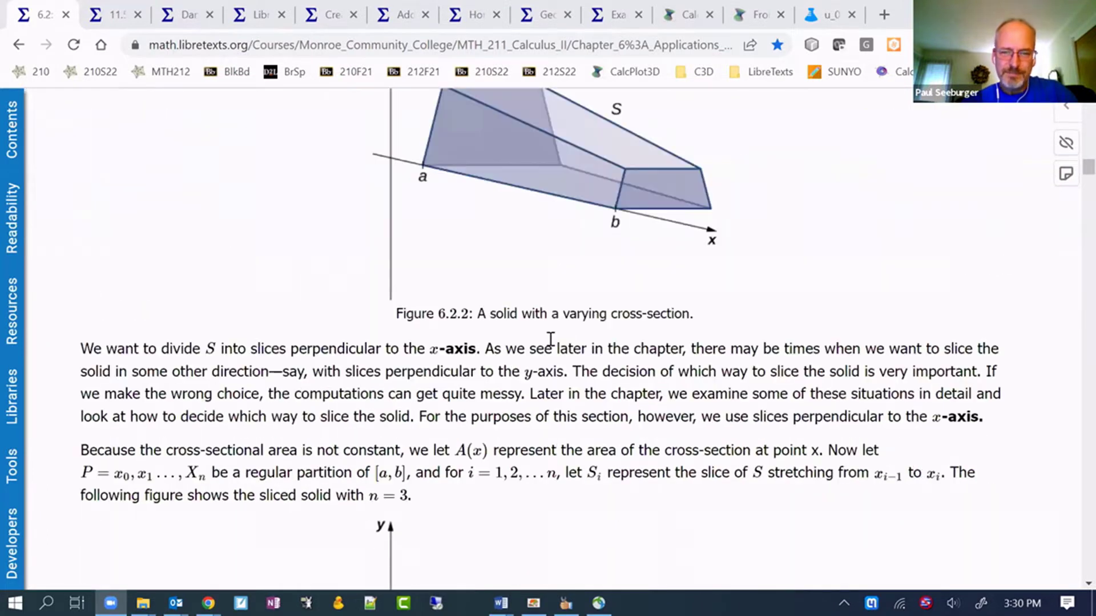
pyautogui.scroll(-20, 549, 337)
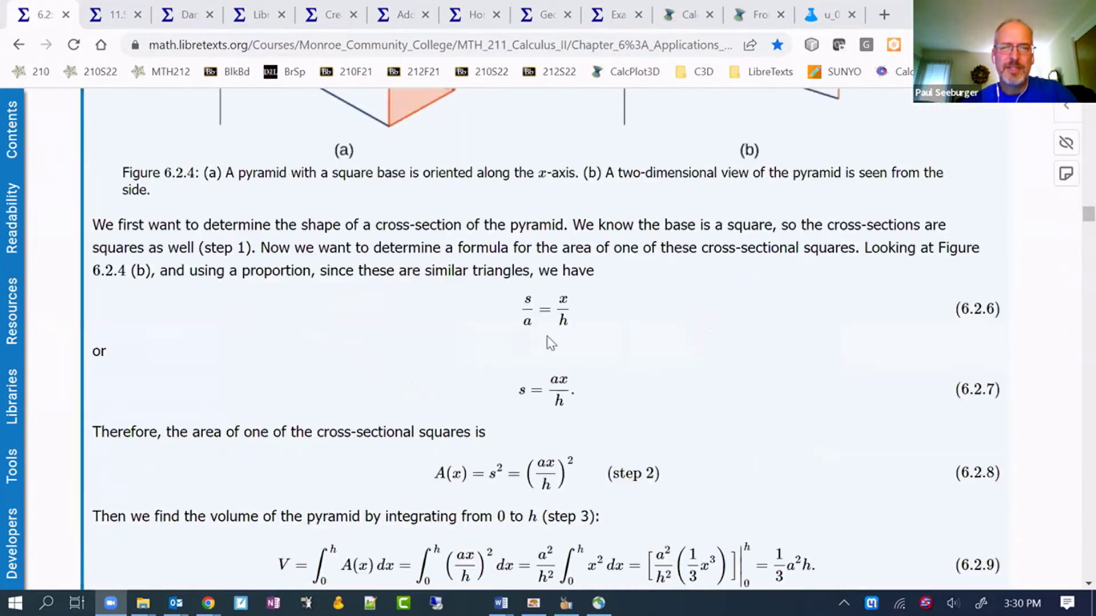
pyautogui.scroll(-15, 549, 342)
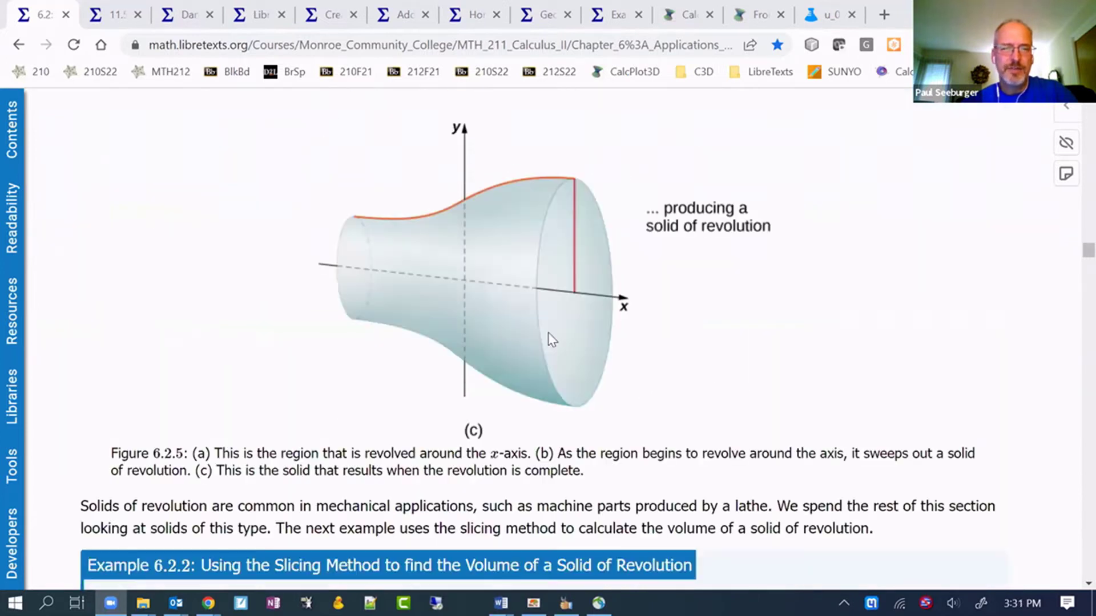
pyautogui.scroll(-20, 554, 338)
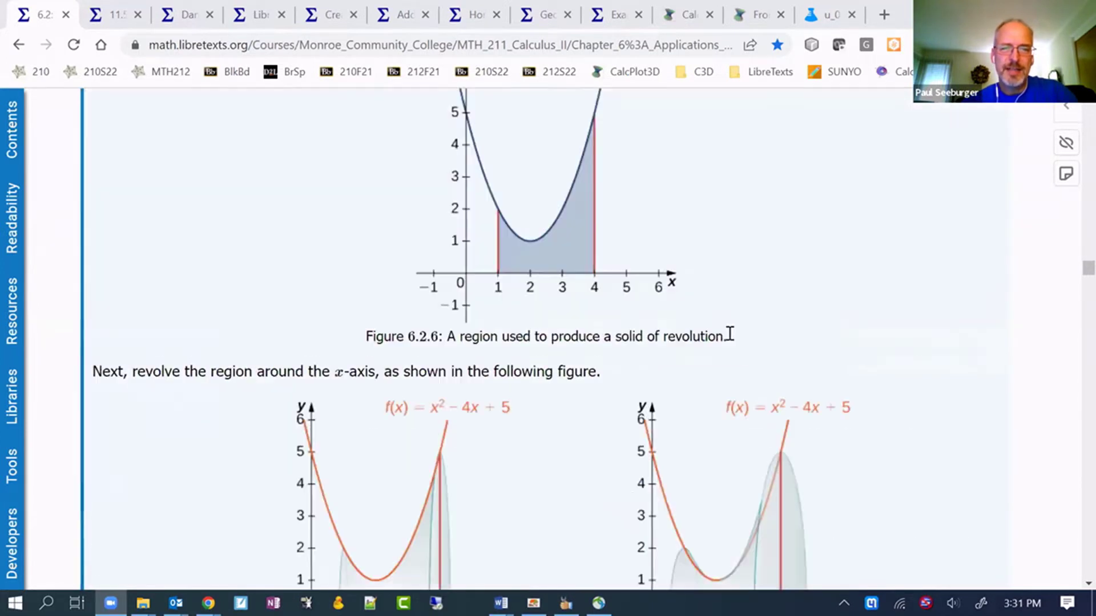
pyautogui.scroll(-15, 57, 373)
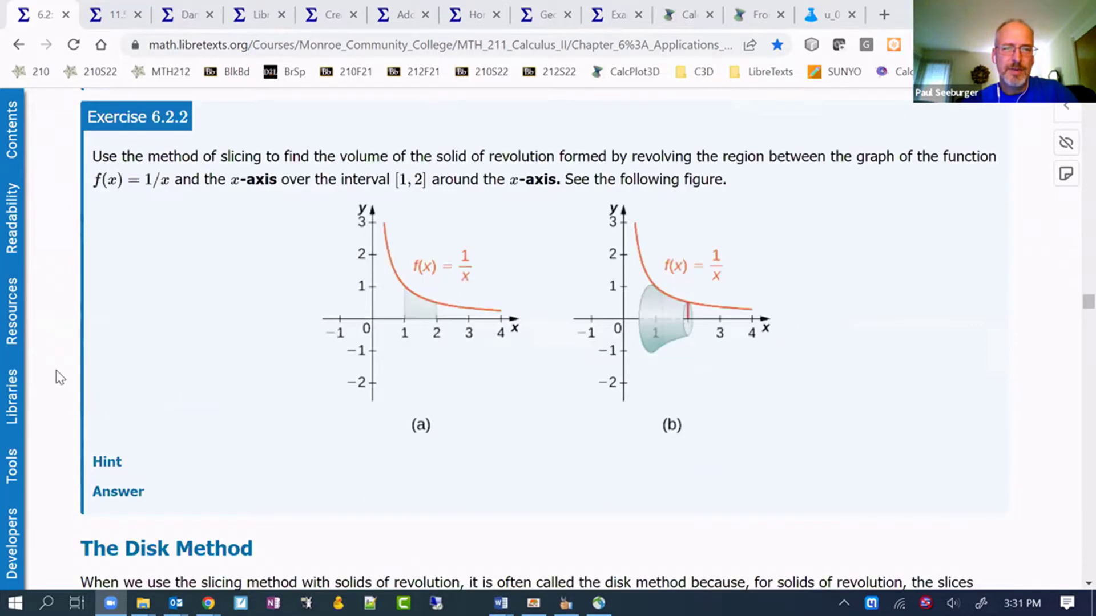
pyautogui.scroll(-5, 57, 373)
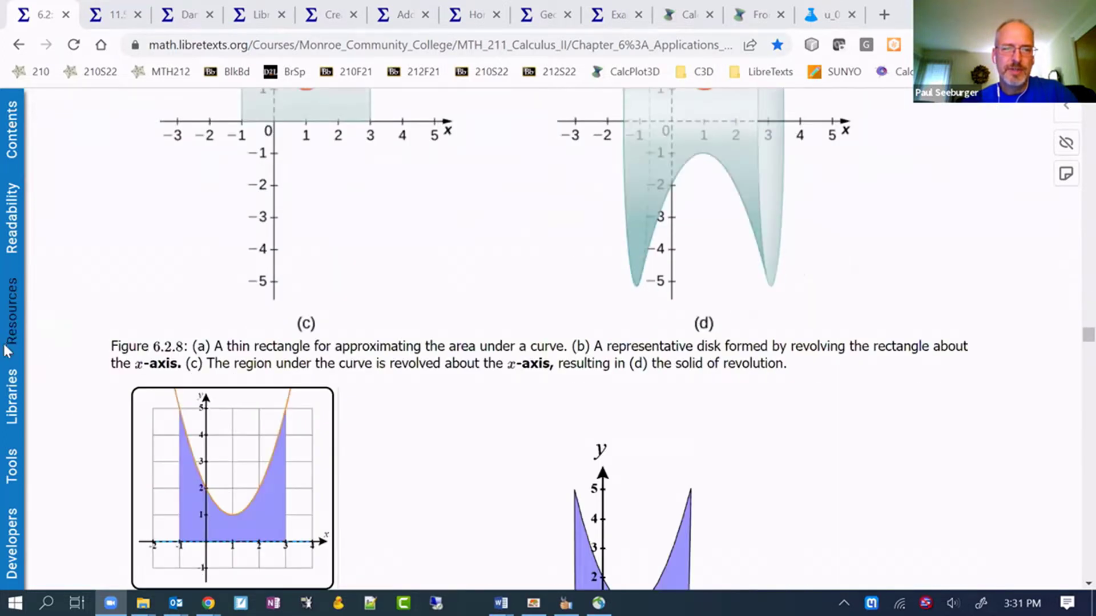
pyautogui.scroll(-10, 8, 351)
pyautogui.scroll(1, 6, 348)
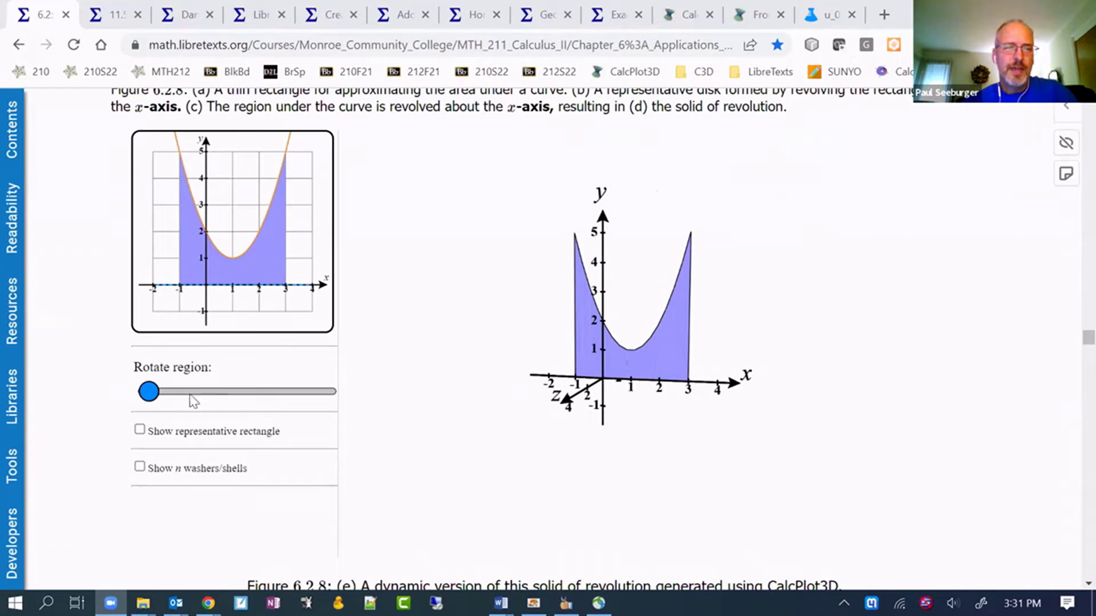
# Step: Revolve the region about the x-axis, rotate the solid, show 25 washers, then go to the 11.5 page
pyautogui.moveTo(159, 395); pyautogui.dragTo(355, 382)
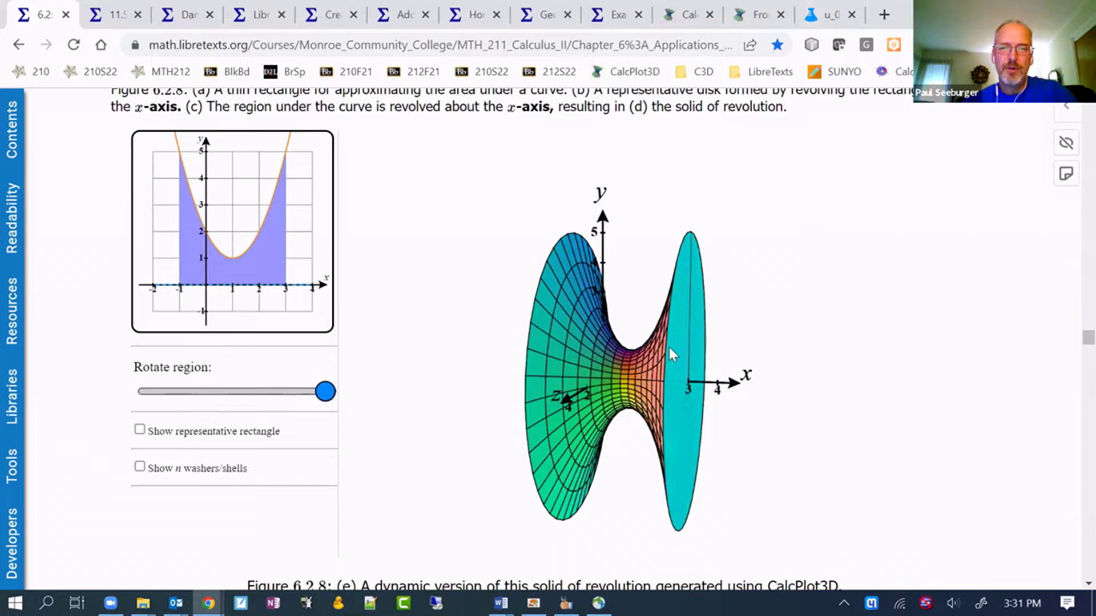
pyautogui.moveTo(668, 354); pyautogui.dragTo(758, 356)
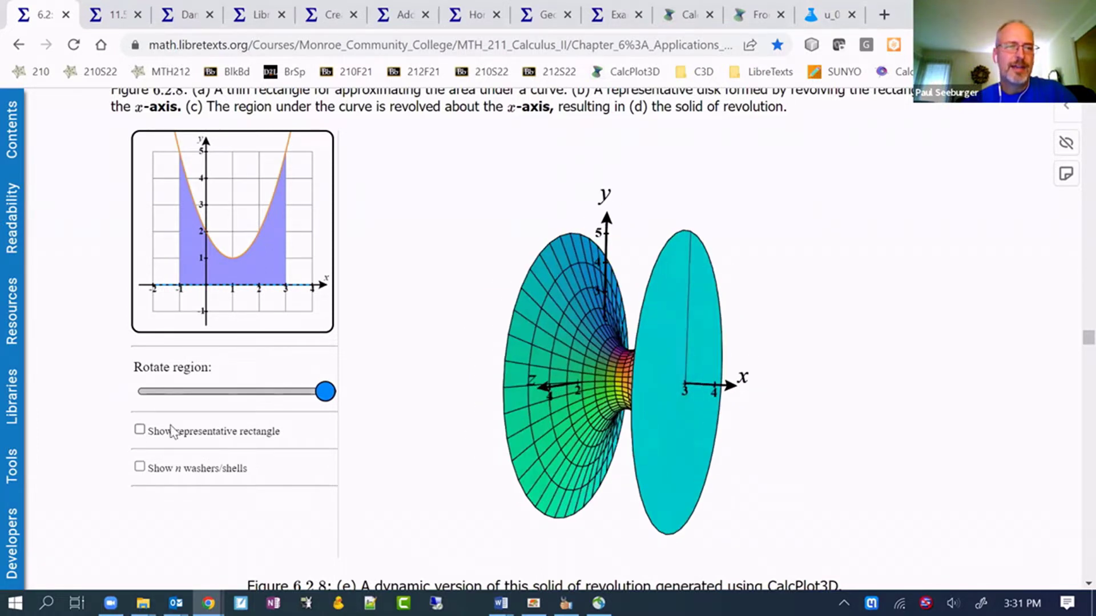
pyautogui.click(140, 468)
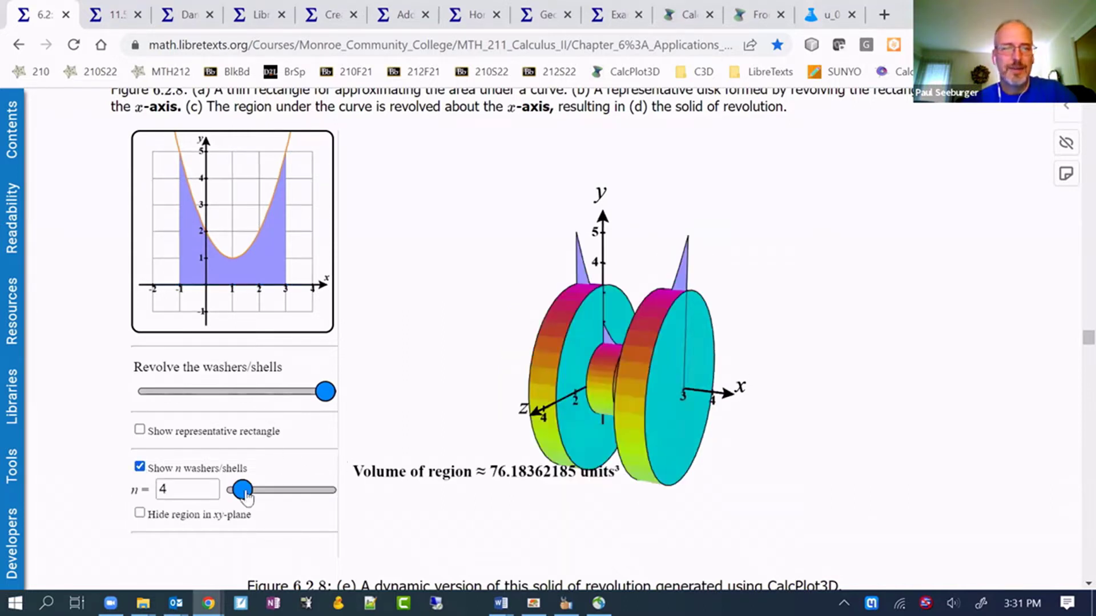
pyautogui.moveTo(248, 498); pyautogui.dragTo(285, 504)
pyautogui.moveTo(655, 389); pyautogui.dragTo(706, 394)
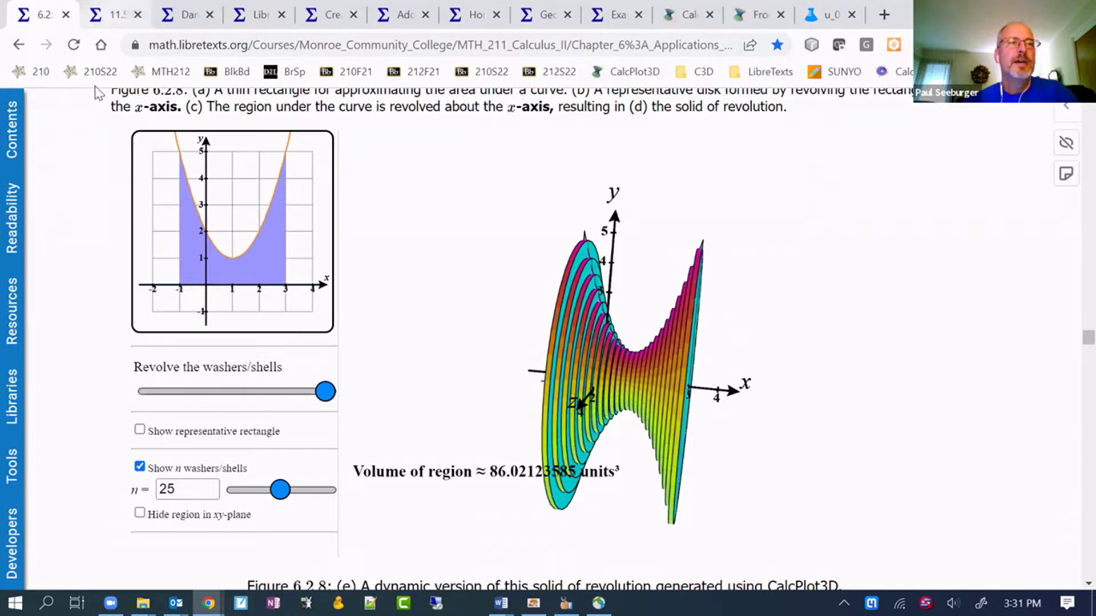
pyautogui.hotkey('ctrl', 'Tab')
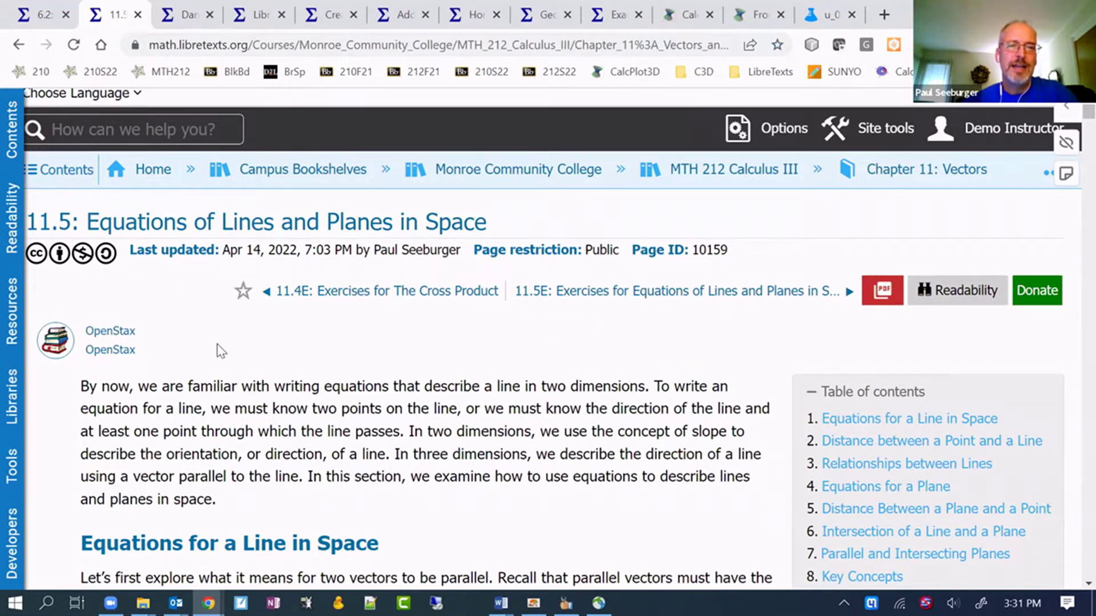
# Step: Scroll to the 3-D figure of the line through P and Q and rotate it
pyautogui.scroll(-1, 192, 387)
pyautogui.scroll(-10, 126, 370)
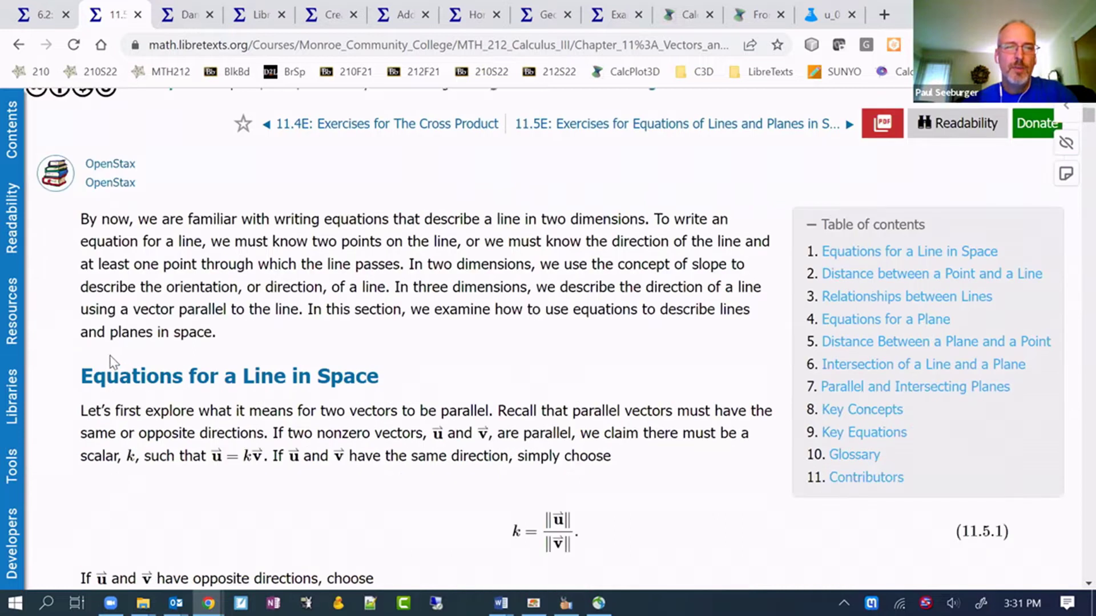
pyautogui.scroll(-2, 66, 373)
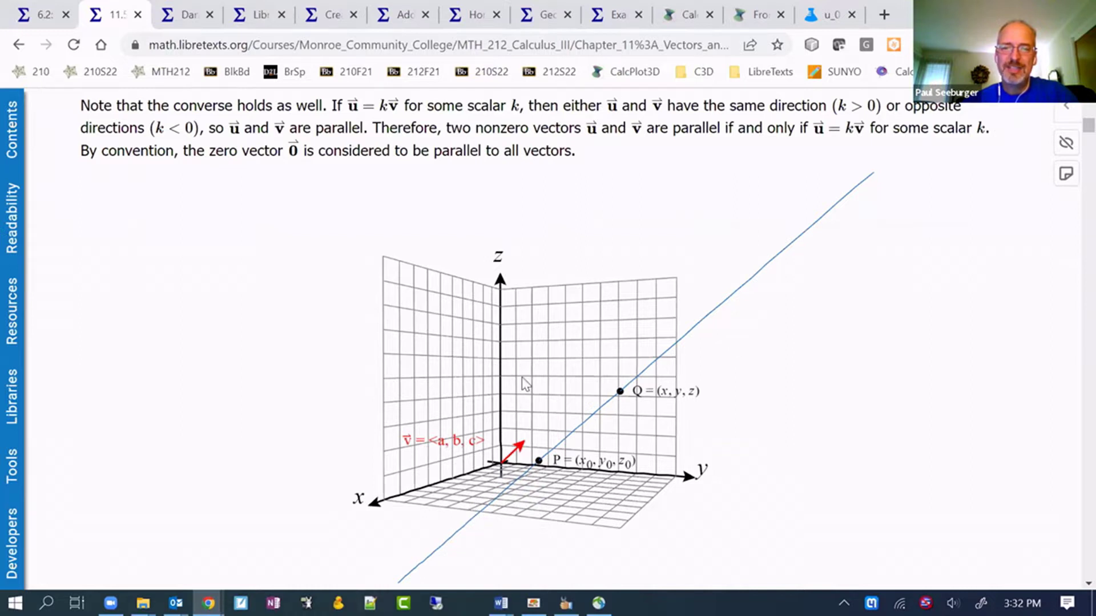
pyautogui.moveTo(536, 374)
pyautogui.mouseDown()
pyautogui.moveTo(560, 378)
pyautogui.moveTo(545, 390)
pyautogui.moveTo(541, 370)
pyautogui.moveTo(524, 388)
pyautogui.moveTo(533, 356)
pyautogui.mouseUp()
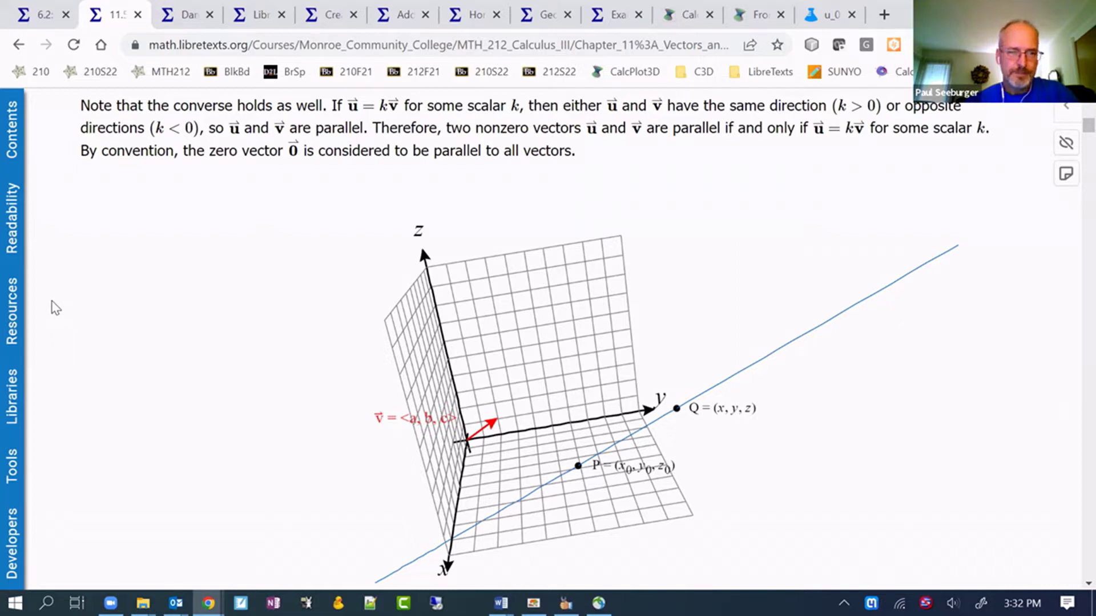
# Step: Rotate the skew-lines figure in Relationships between Lines, then go to the Spring Motion Exploration Tool
pyautogui.scroll(-20, 55, 310)
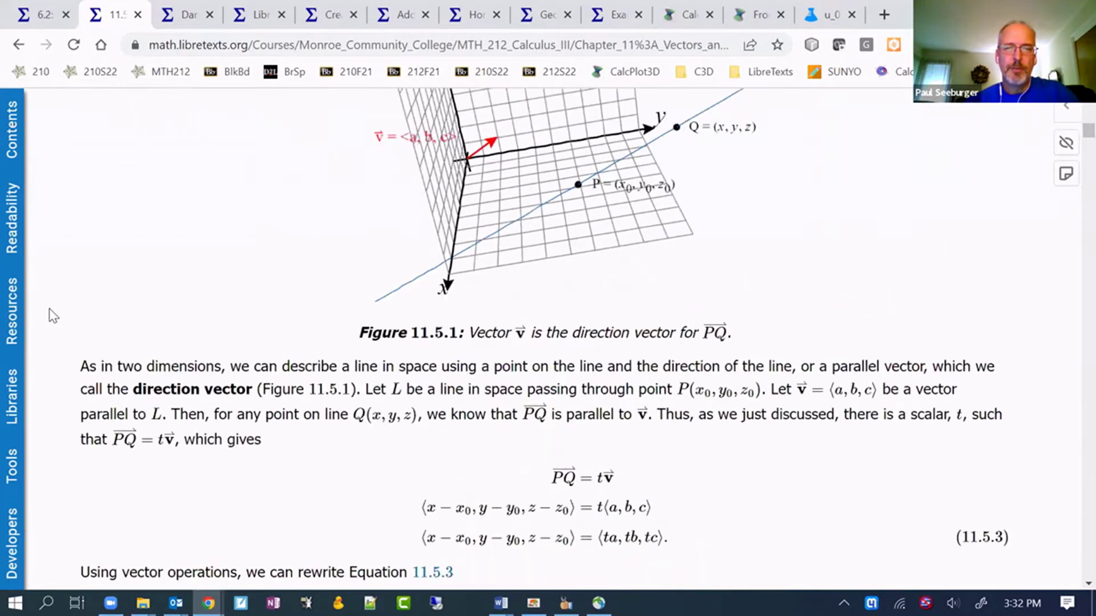
pyautogui.scroll(-20, 54, 310)
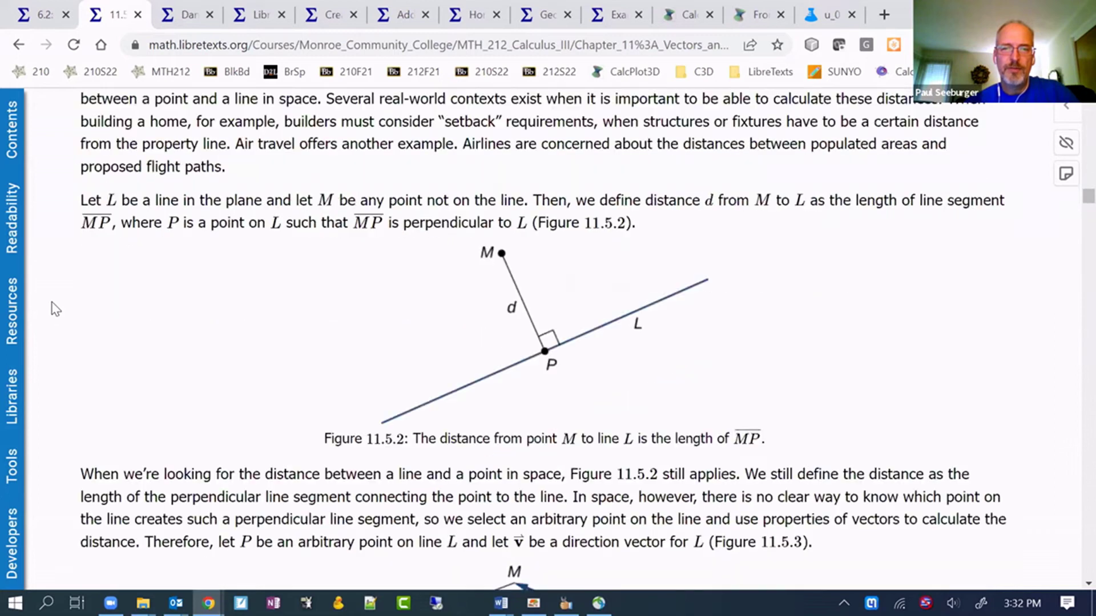
pyautogui.scroll(-10, 54, 309)
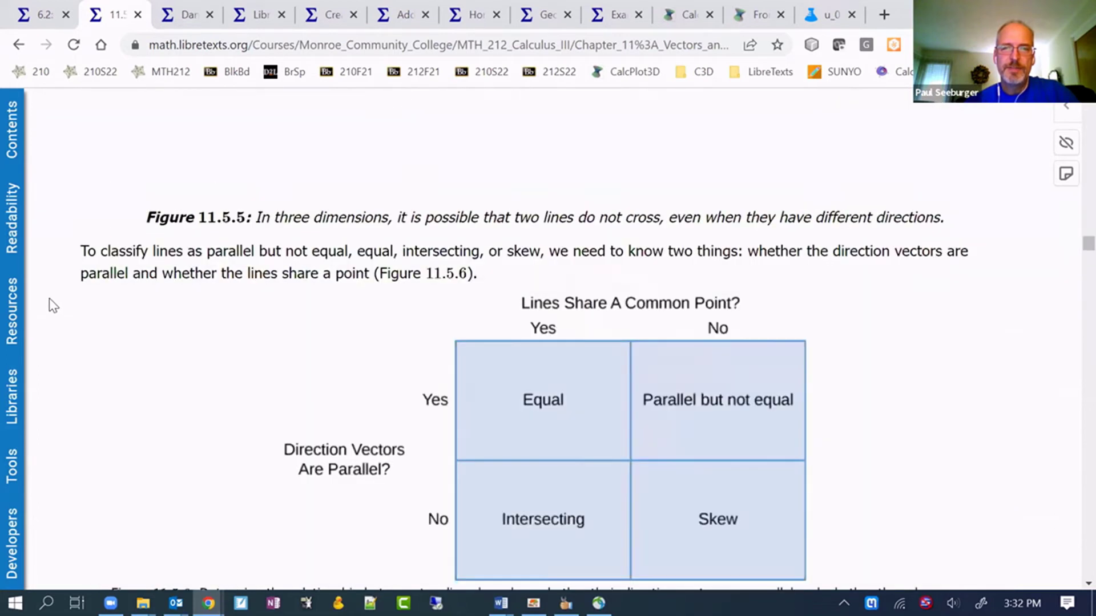
pyautogui.scroll(9, 53, 306)
pyautogui.moveTo(521, 450); pyautogui.dragTo(543, 437)
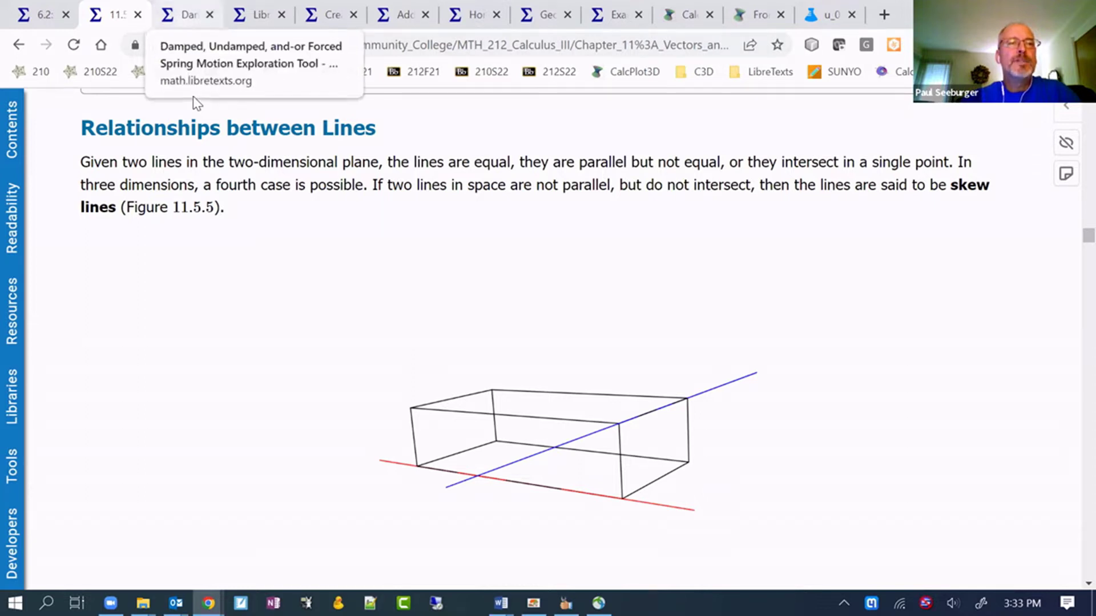
pyautogui.hotkey('ctrl', 'Tab')
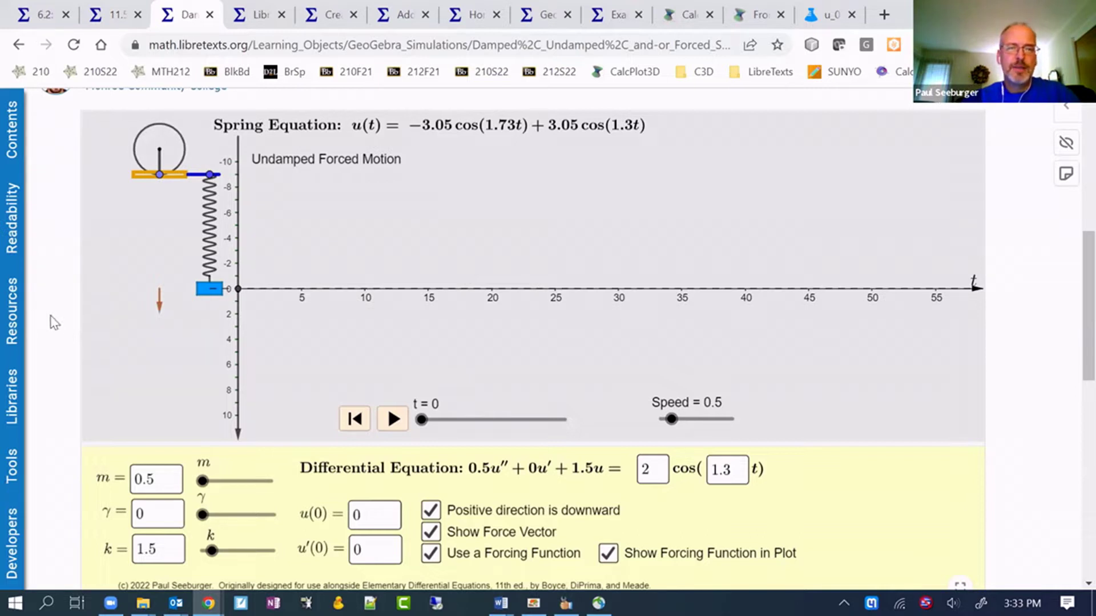
# Step: Run the spring animation, pause it at t = 54.55, then go to the Training Materials page
pyautogui.click(394, 420)
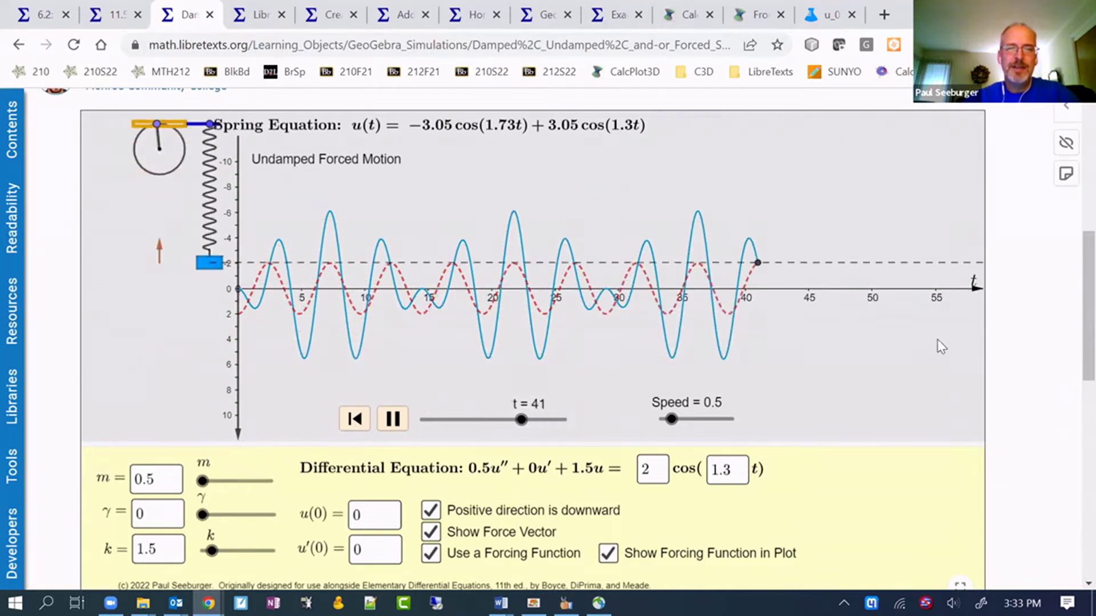
pyautogui.click(394, 420)
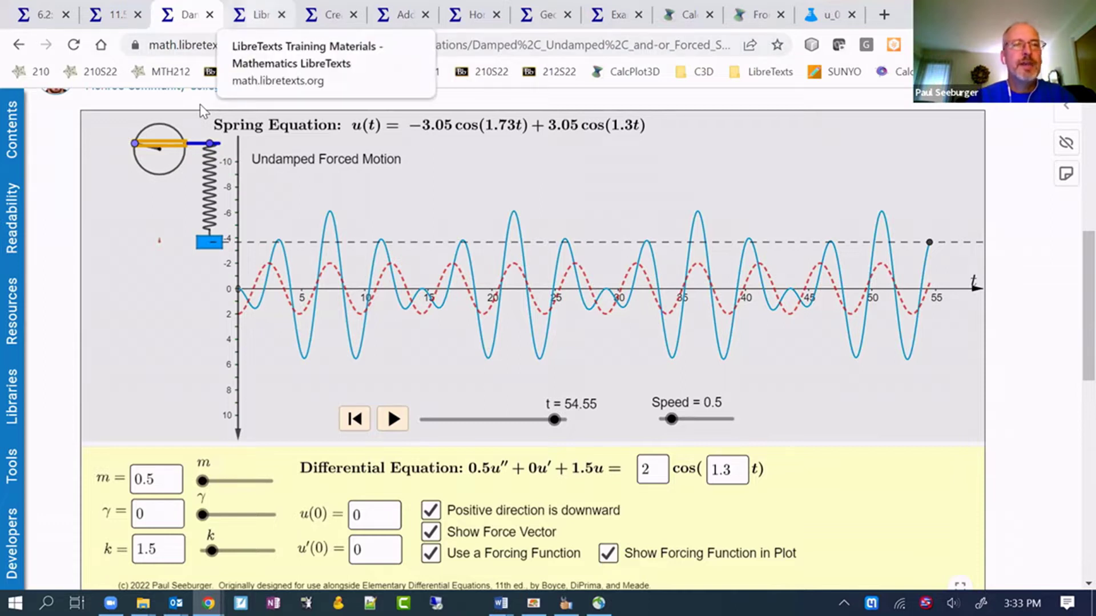
pyautogui.hotkey('ctrl', 'Tab')
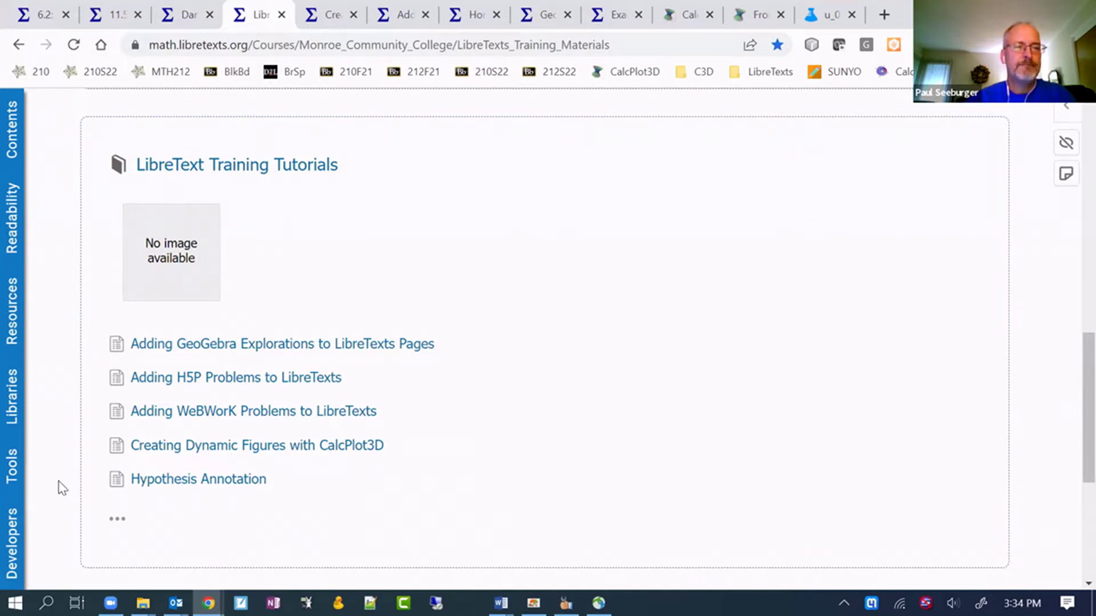
# Step: Open the Construction Guide in a new tab from the developer tools list
pyautogui.click(16, 547)
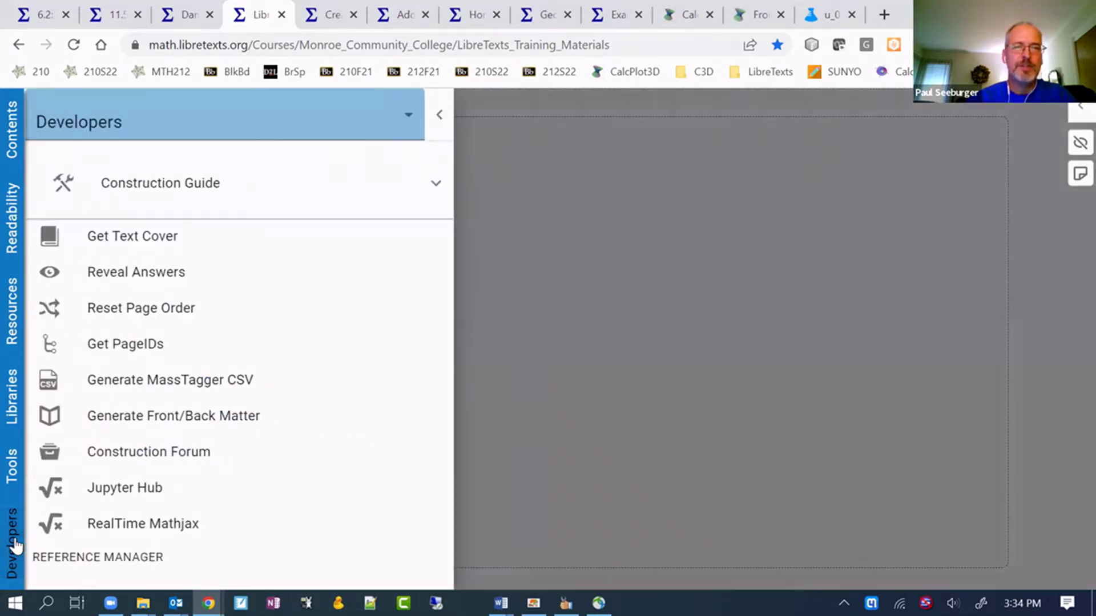
pyautogui.click(145, 191)
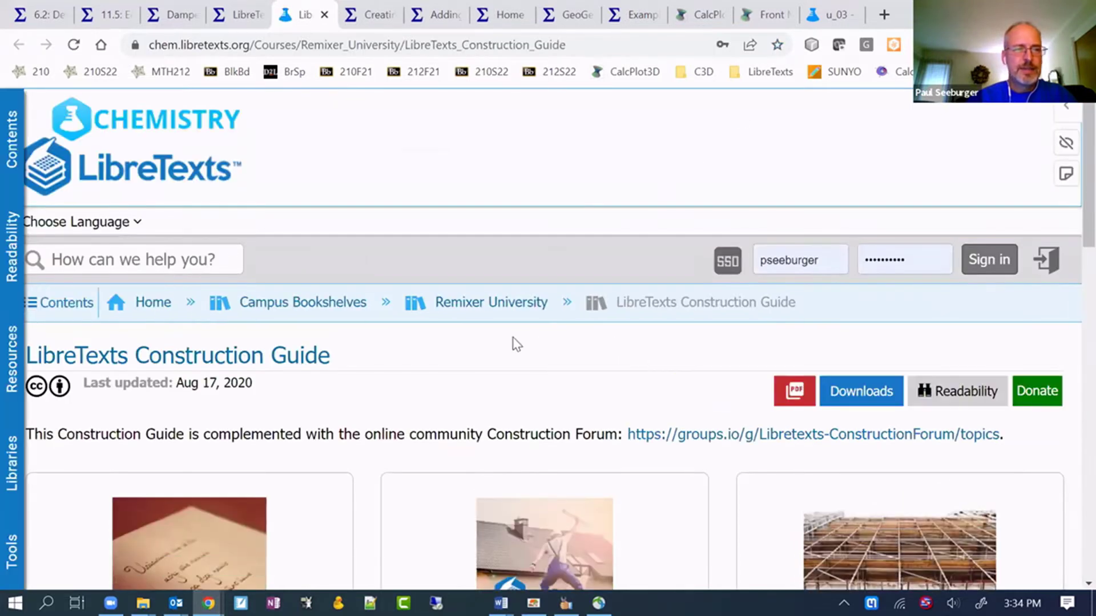
pyautogui.scroll(-6, 478, 353)
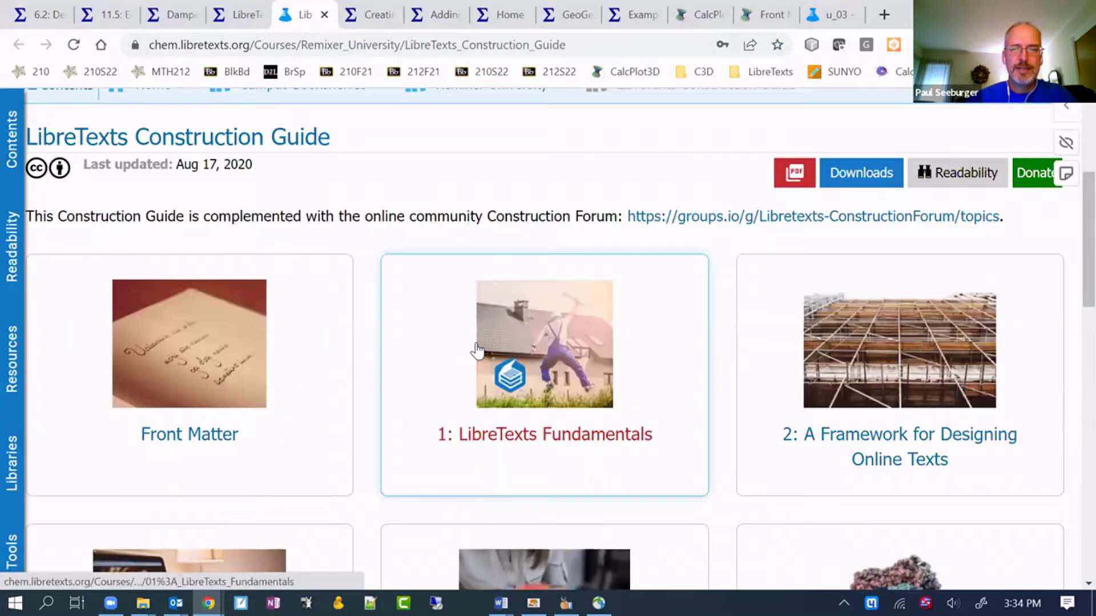
pyautogui.scroll(-4, 482, 345)
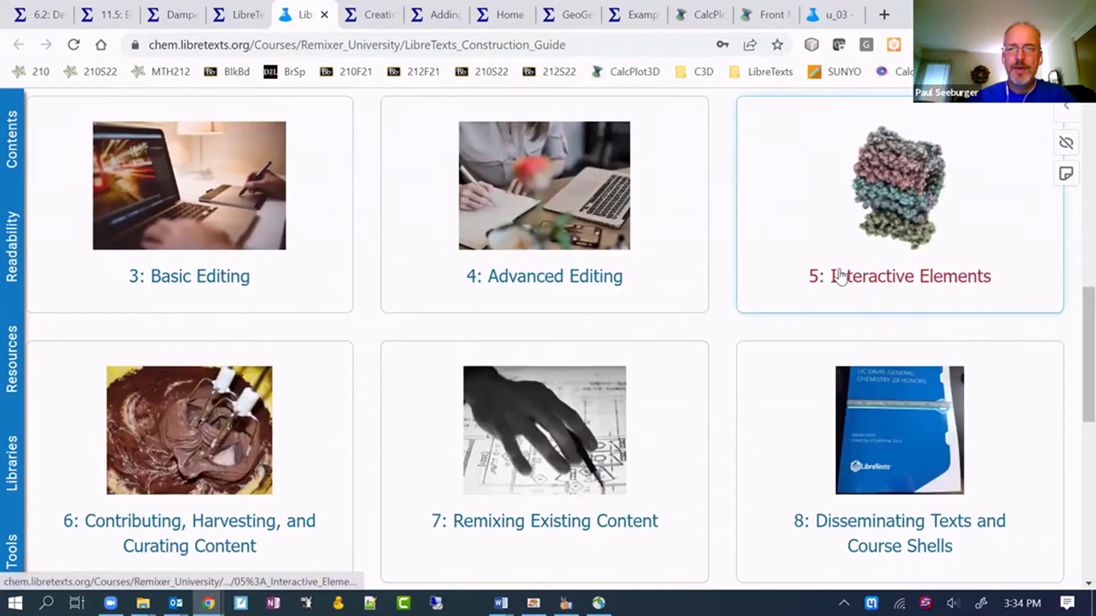
# Step: Browse the Interactive Elements chapter, then go to the Creating Dynamic Figures with CalcPlot3D page
pyautogui.click(858, 281)
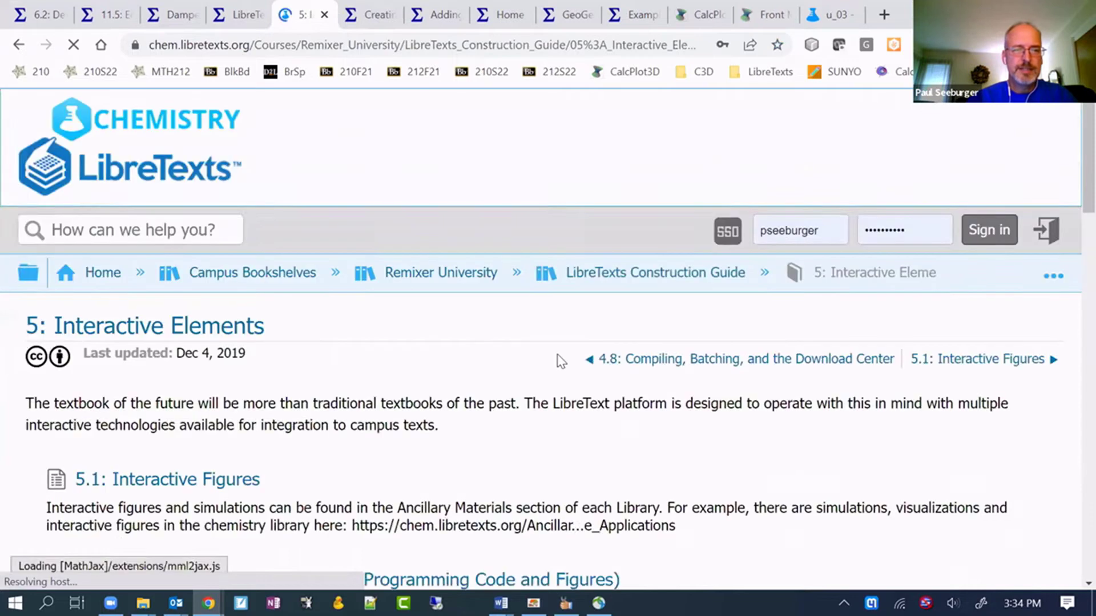
pyautogui.scroll(-3, 409, 381)
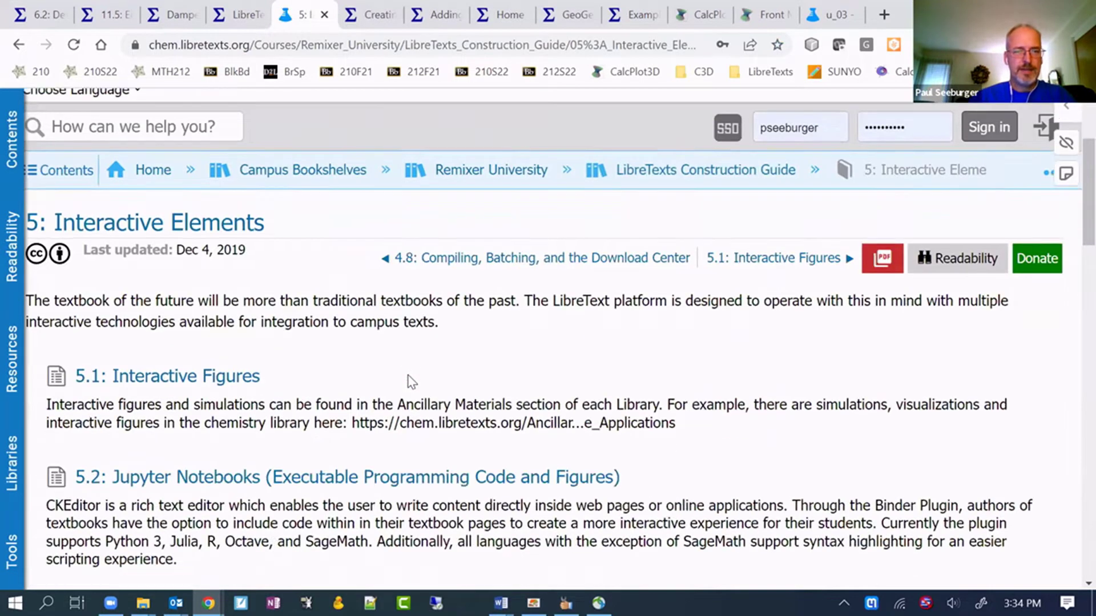
pyautogui.scroll(-11, 412, 386)
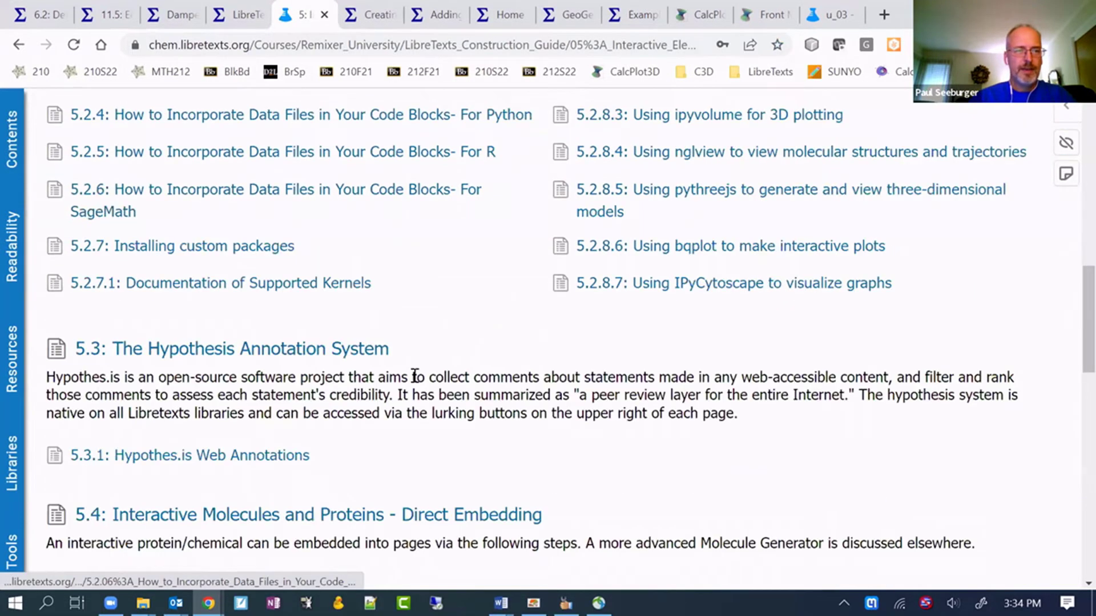
pyautogui.scroll(-6, 414, 374)
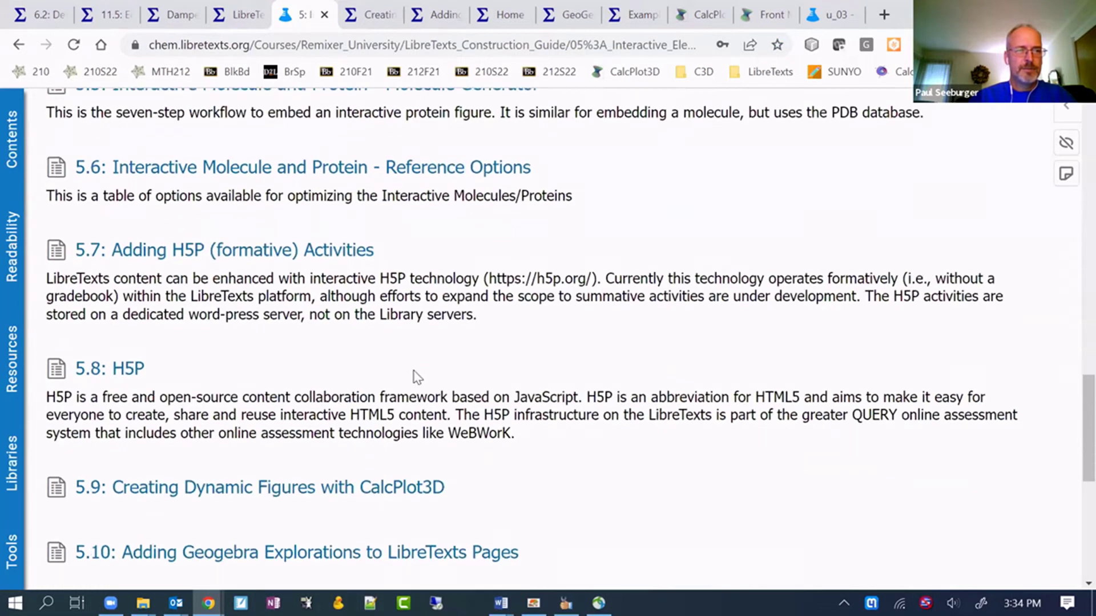
pyautogui.scroll(-4, 313, 380)
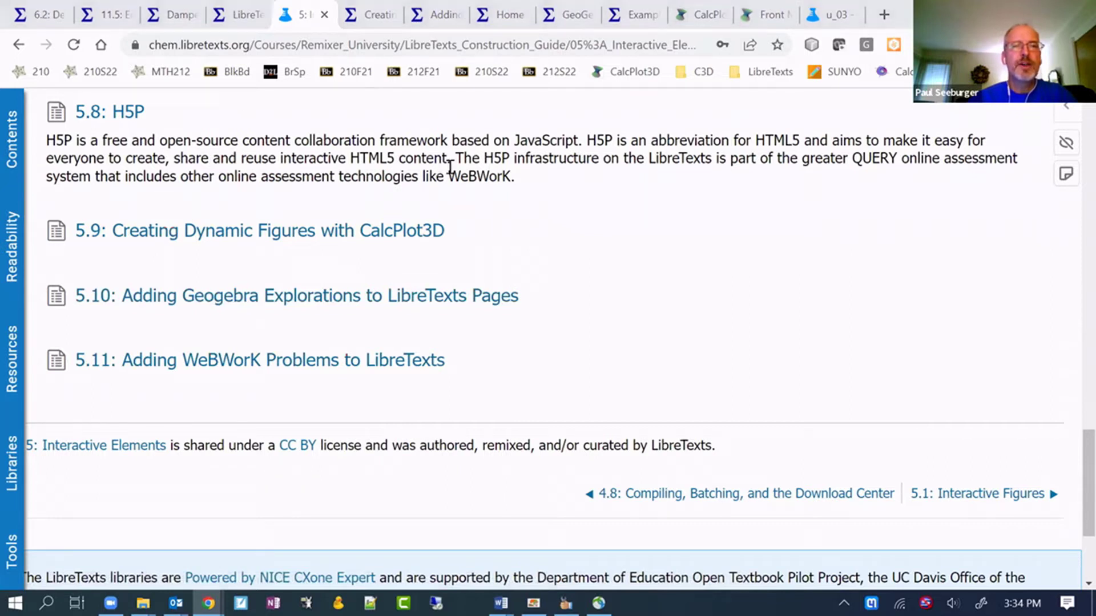
pyautogui.click(373, 15)
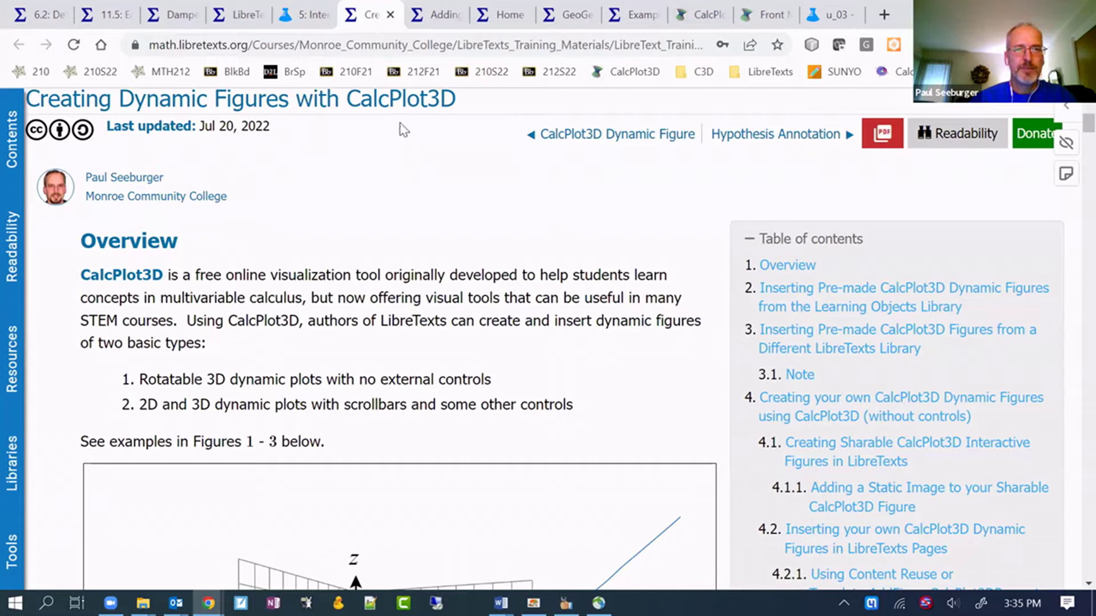
# Step: In Figure 3, rewind the helix point's t slider and start the animation
pyautogui.scroll(-3, 508, 320)
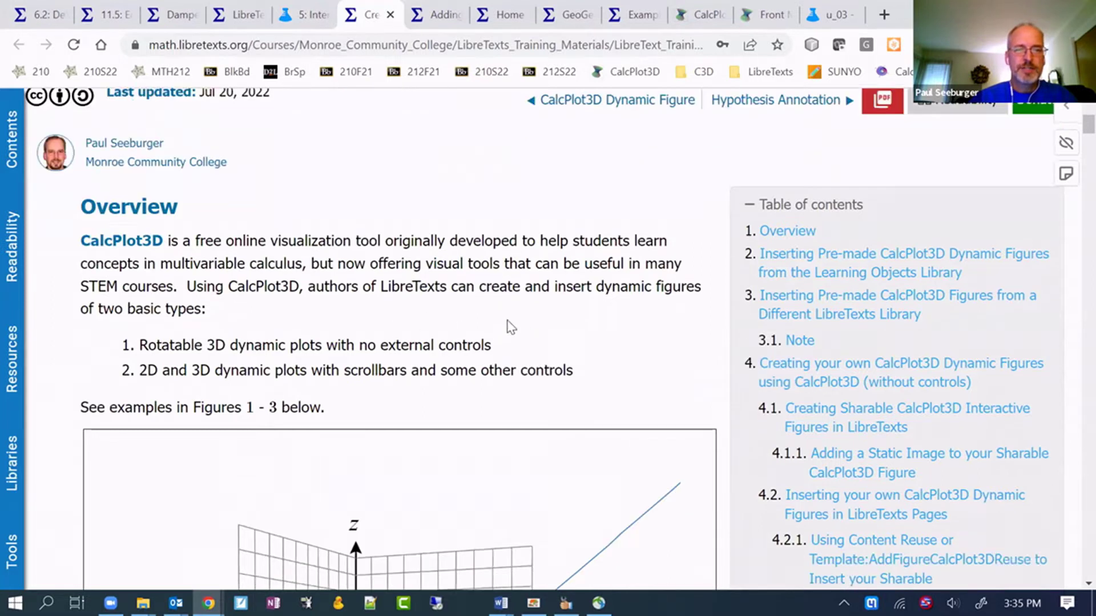
pyautogui.scroll(-1, 505, 434)
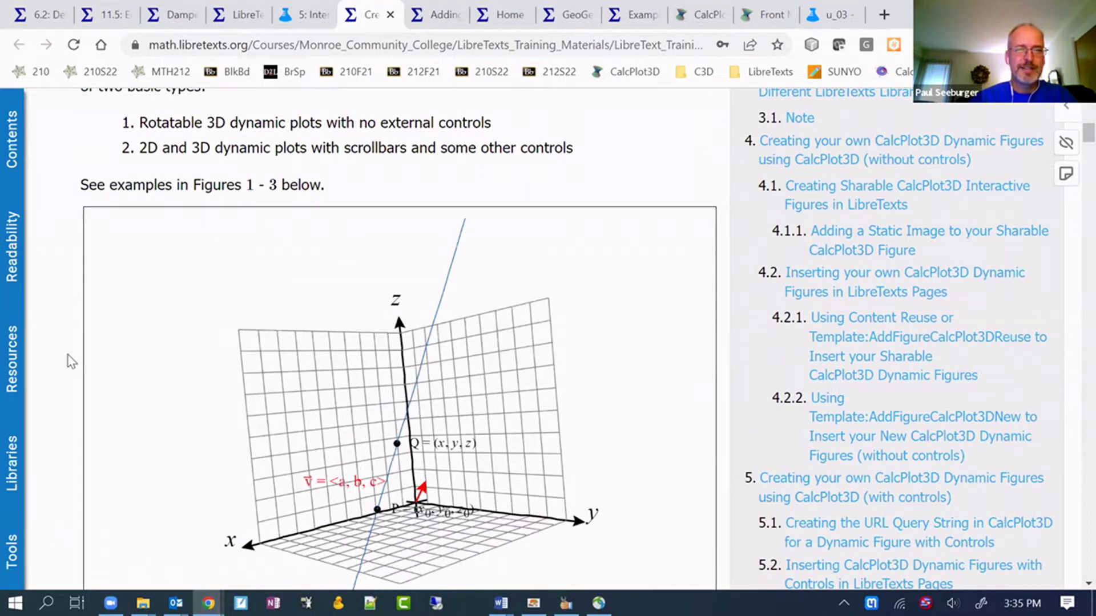
pyautogui.scroll(-8, 71, 362)
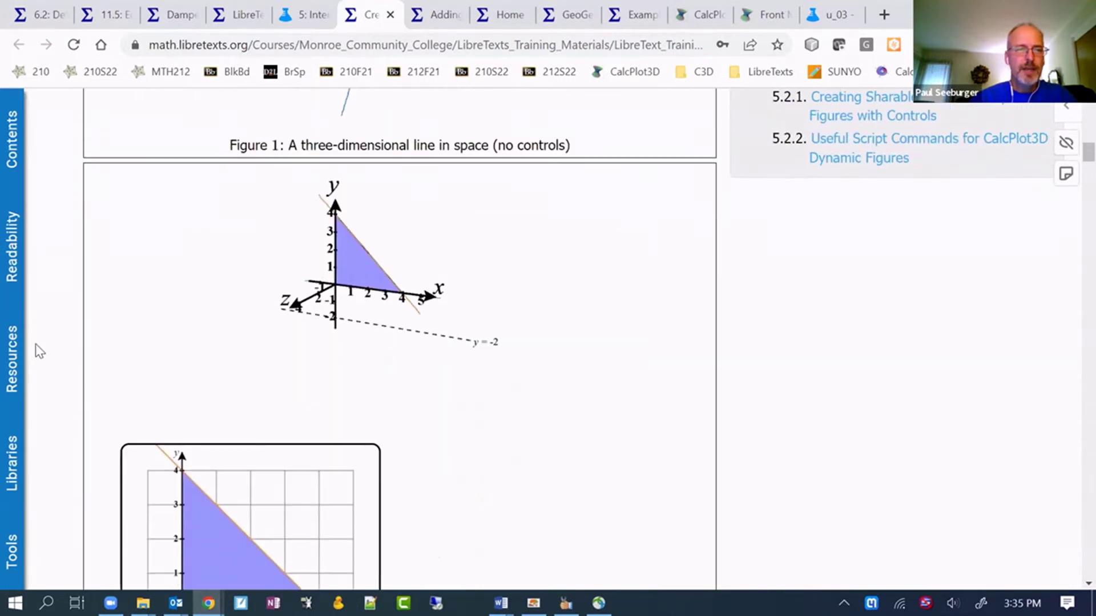
pyautogui.scroll(-4, 39, 347)
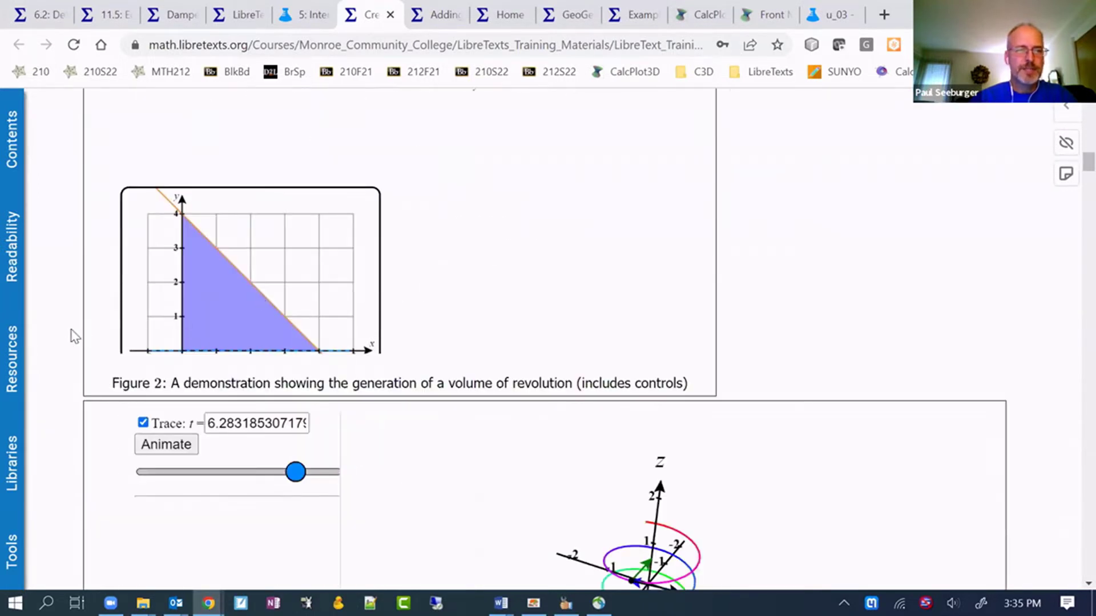
pyautogui.scroll(-4, 41, 336)
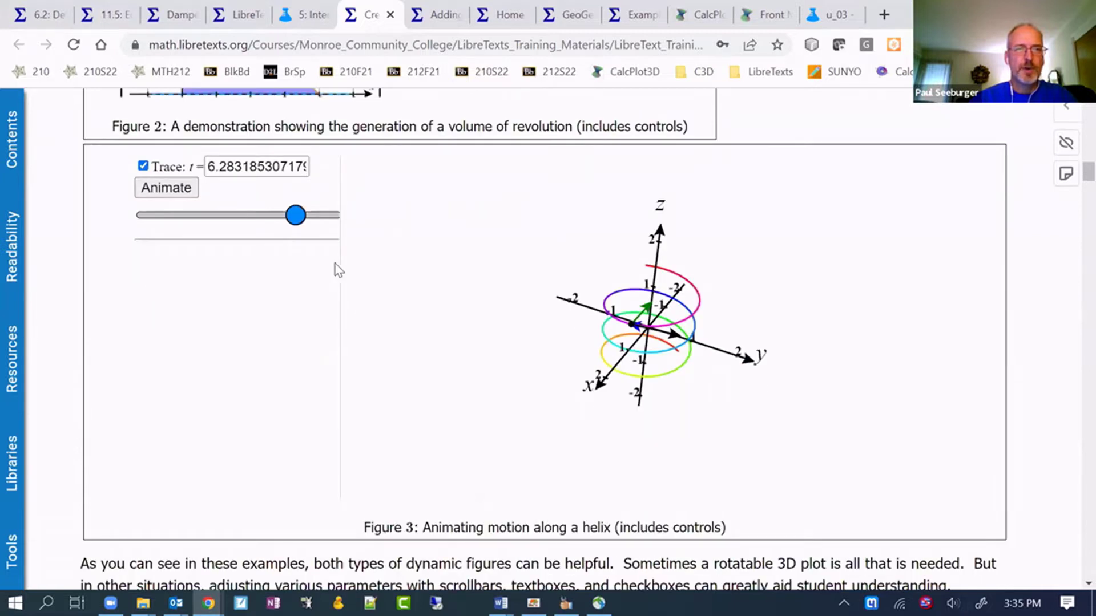
pyautogui.moveTo(296, 215); pyautogui.dragTo(264, 218)
pyautogui.click(179, 191)
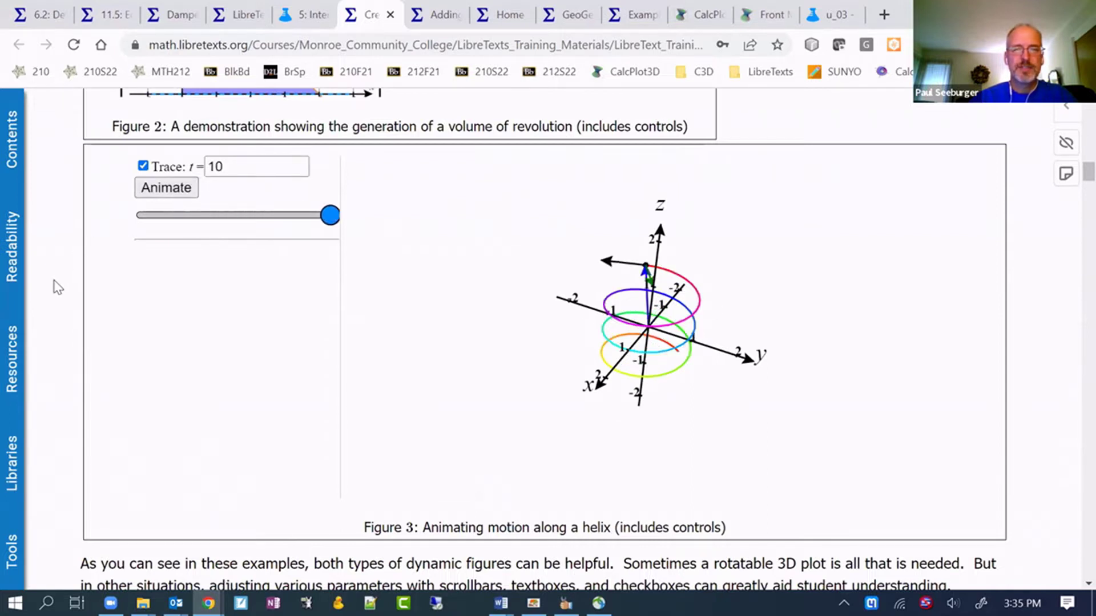
# Step: Scroll down to Figure 13 and reduce a to flatten the parabola
pyautogui.scroll(-15, 56, 286)
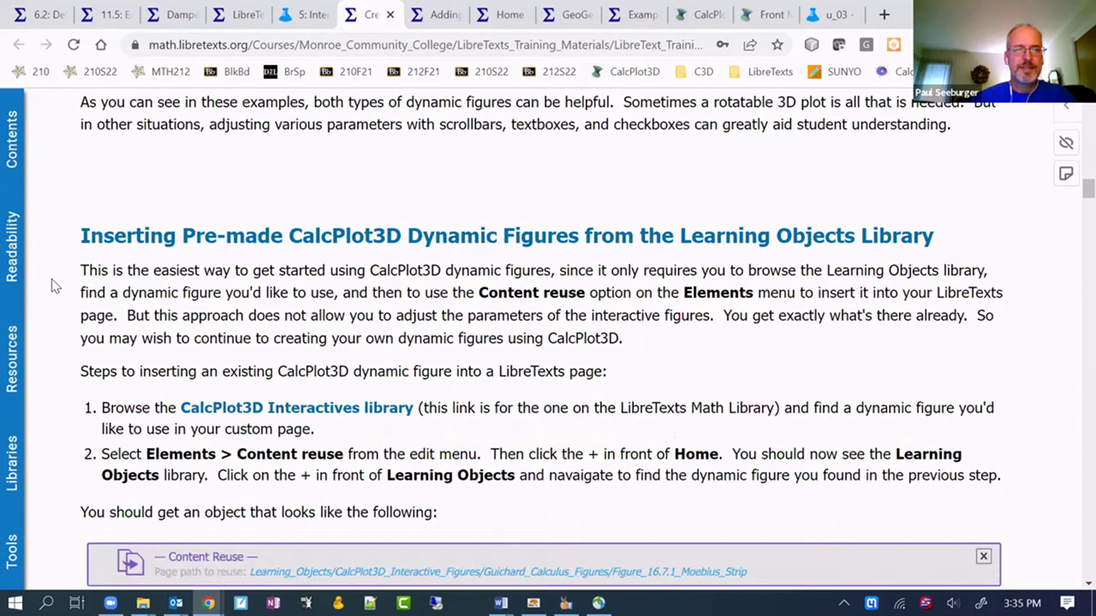
pyautogui.scroll(-7, 55, 286)
pyautogui.scroll(-10, 45, 285)
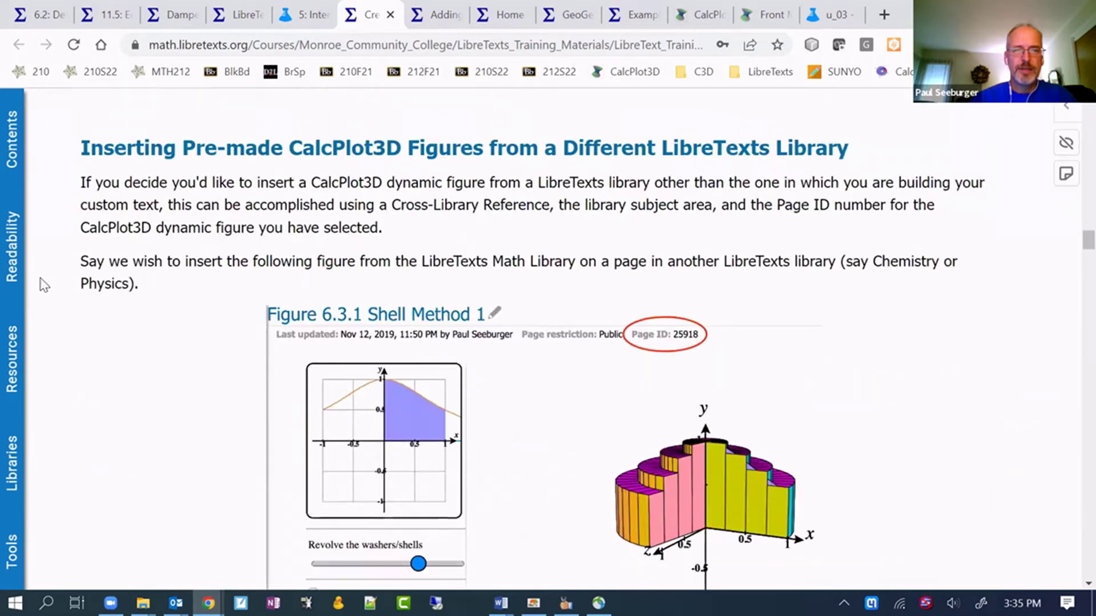
pyautogui.scroll(2, 45, 285)
pyautogui.scroll(-5, 46, 286)
pyautogui.scroll(-20, 45, 286)
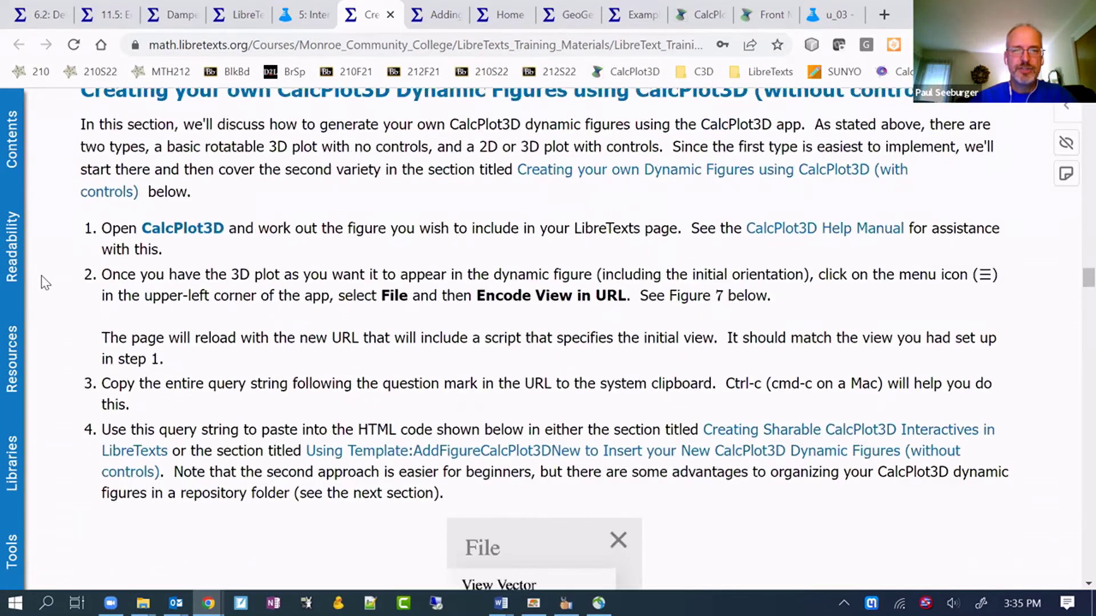
pyautogui.scroll(-20, 46, 283)
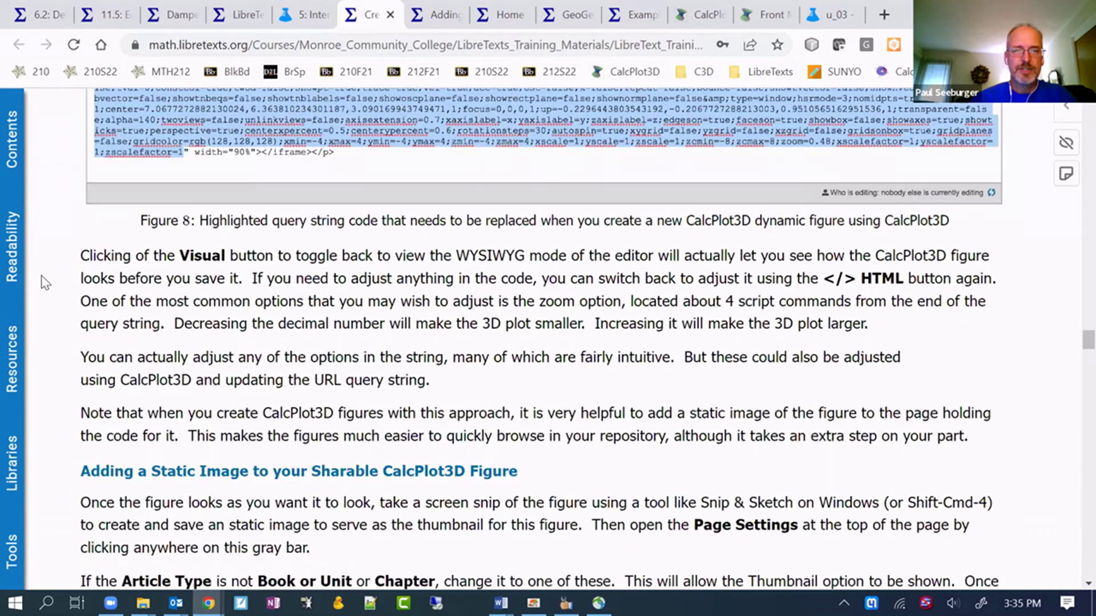
pyautogui.scroll(-20, 44, 281)
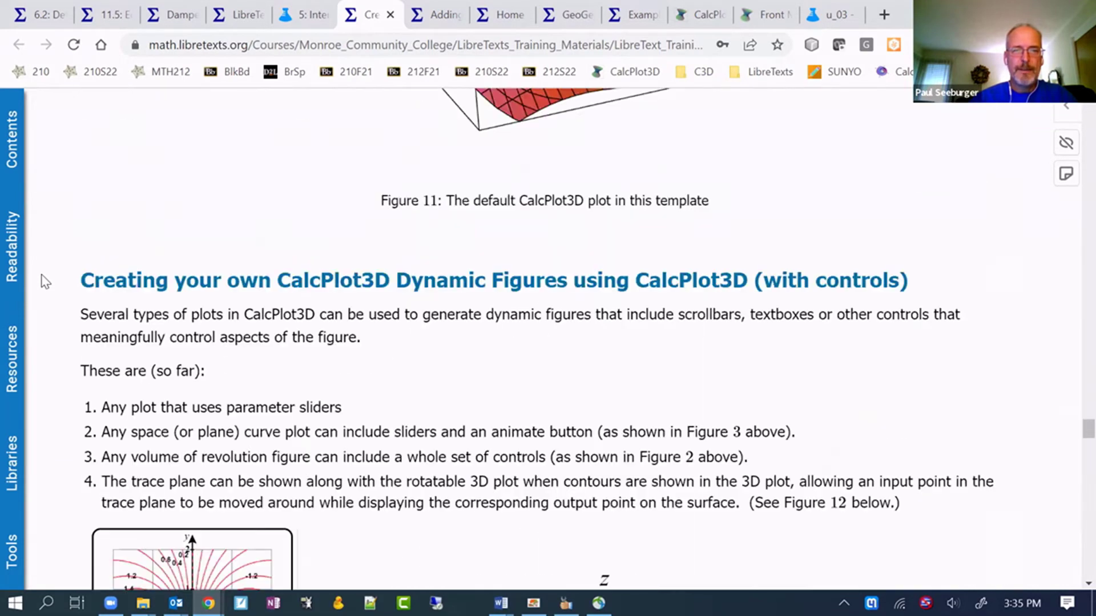
pyautogui.scroll(7, 42, 273)
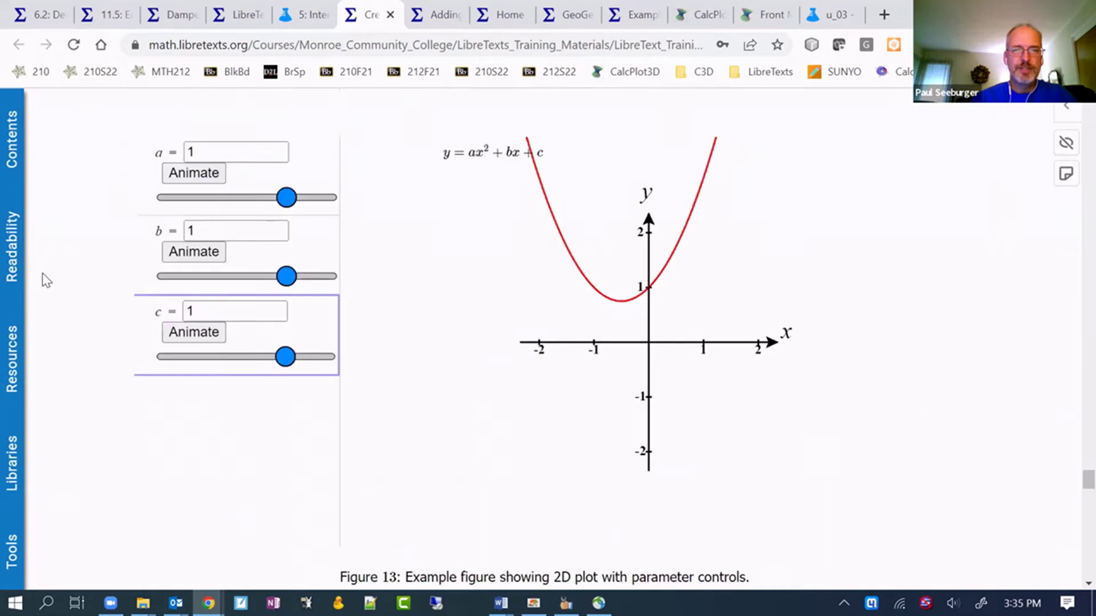
pyautogui.scroll(-2, 59, 330)
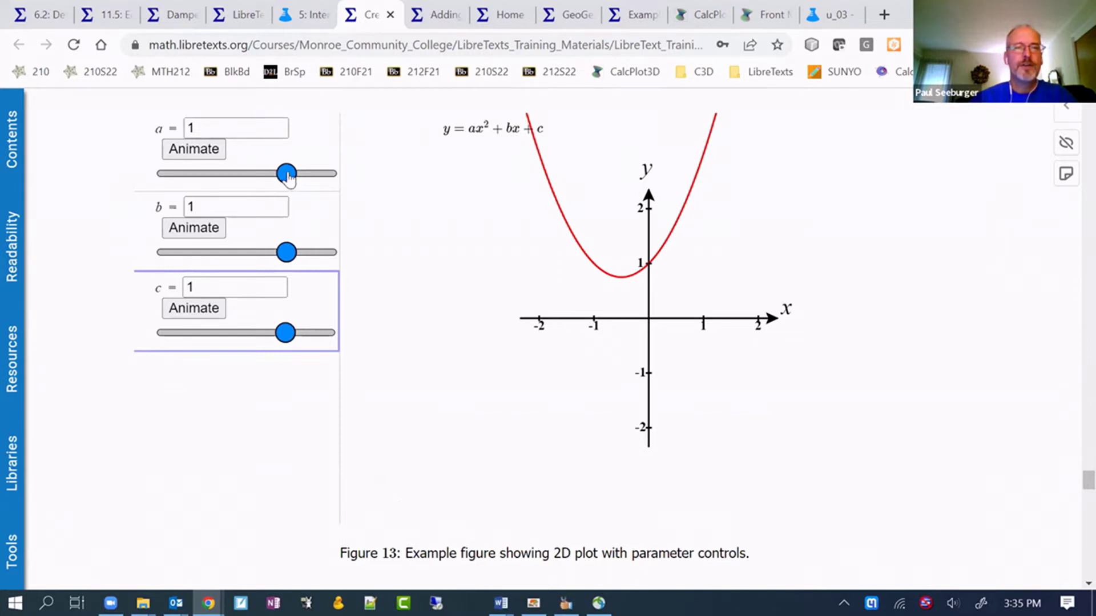
pyautogui.moveTo(286, 173)
pyautogui.mouseDown()
pyautogui.moveTo(207, 174)
pyautogui.moveTo(274, 176)
pyautogui.mouseUp()
# Step: Set Figure 13's b to 2 and c to 1.04, then scroll back up to Figure 12
pyautogui.moveTo(288, 257); pyautogui.dragTo(351, 269)
pyautogui.moveTo(289, 346); pyautogui.dragTo(288, 314)
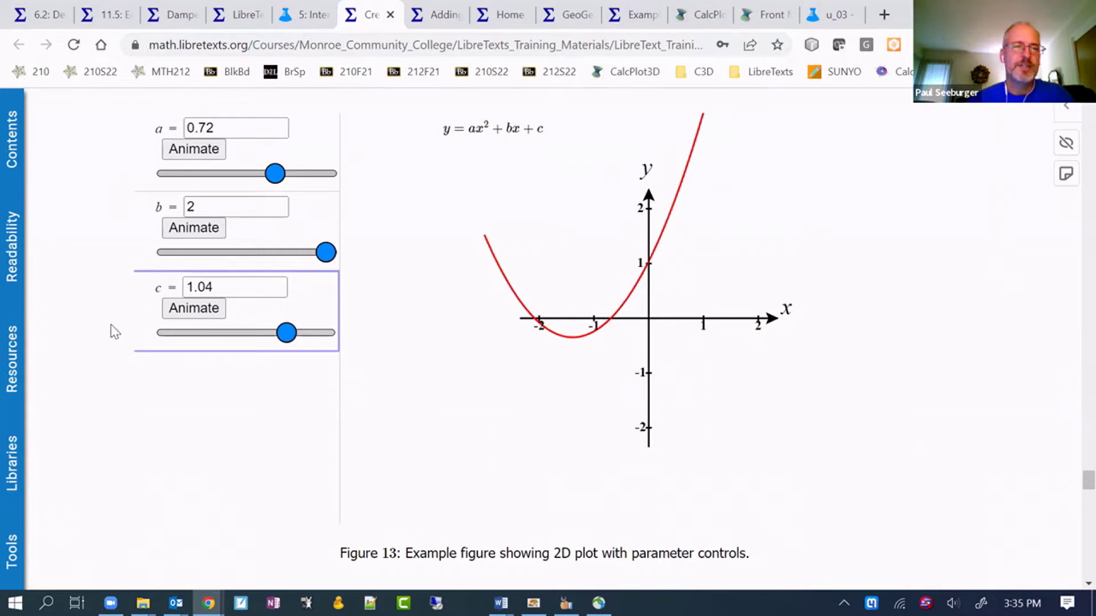
pyautogui.scroll(3, 141, 298)
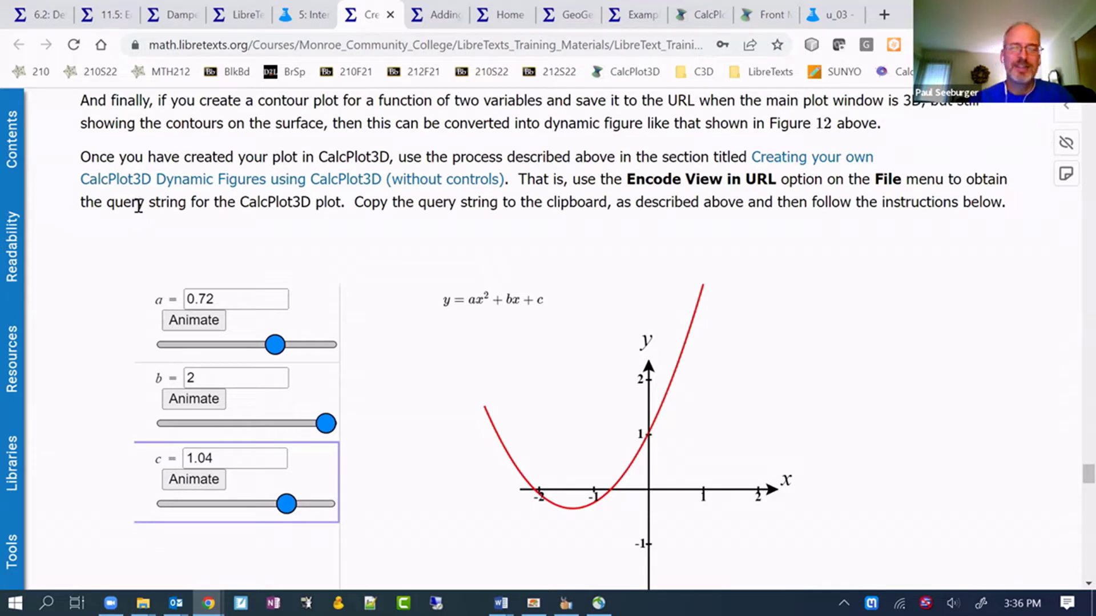
pyautogui.scroll(3, 392, 185)
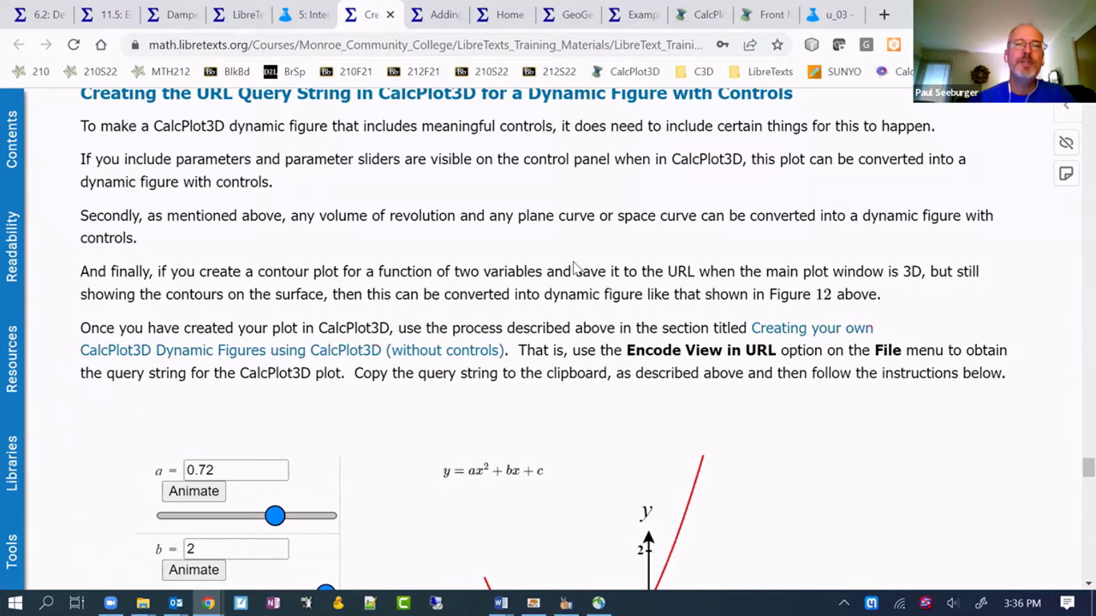
pyautogui.scroll(8, 577, 271)
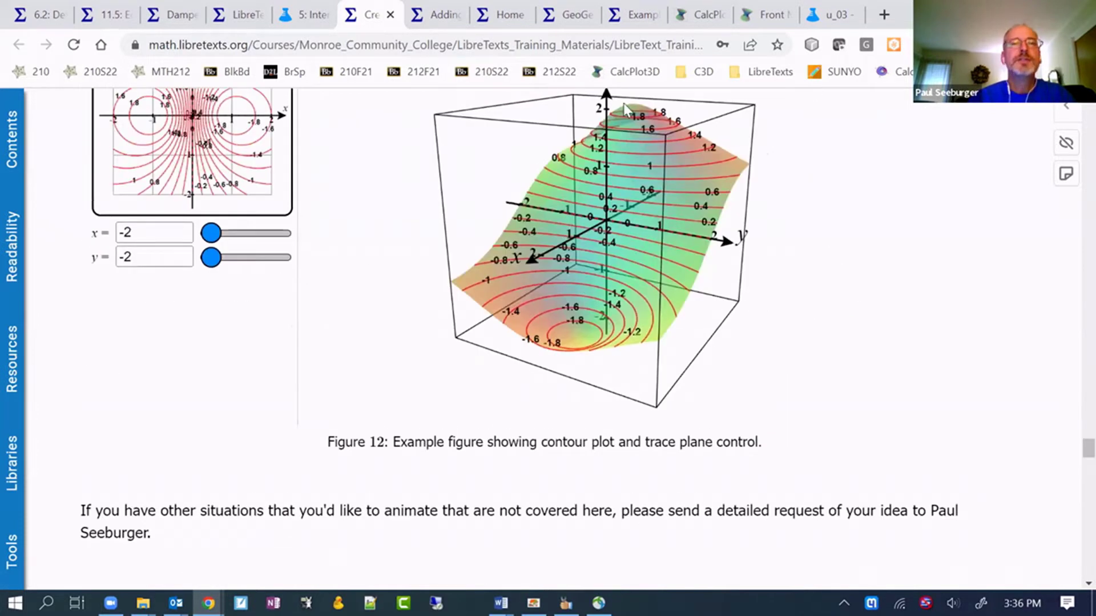
# Step: Go from the Mathematics library home through Learning Objects to the CalcPlot3D Interactive Figures collection
pyautogui.click(505, 19)
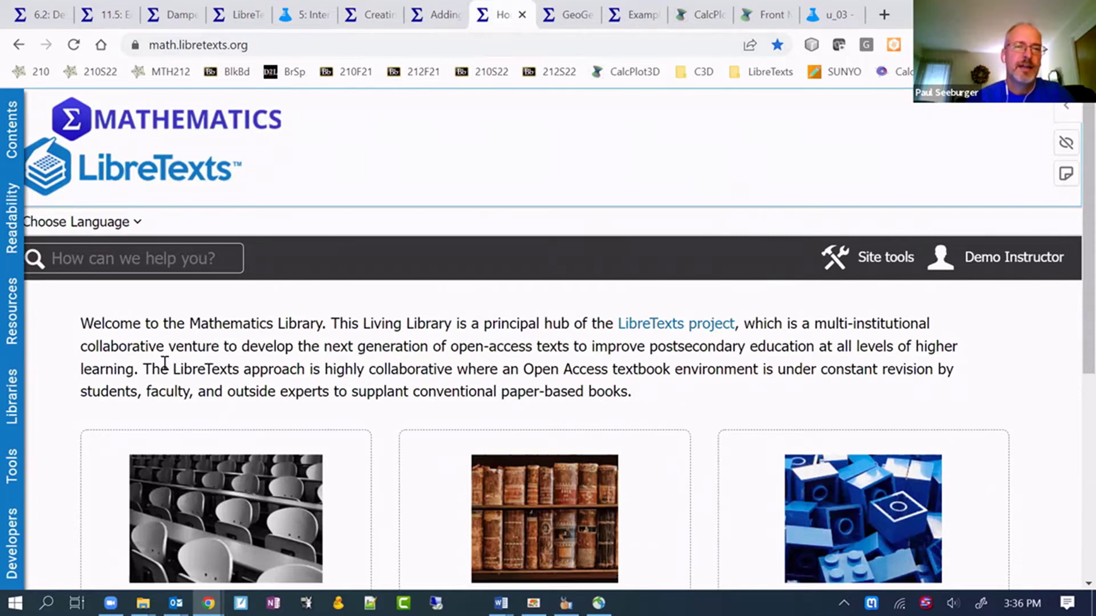
pyautogui.scroll(-3, 326, 340)
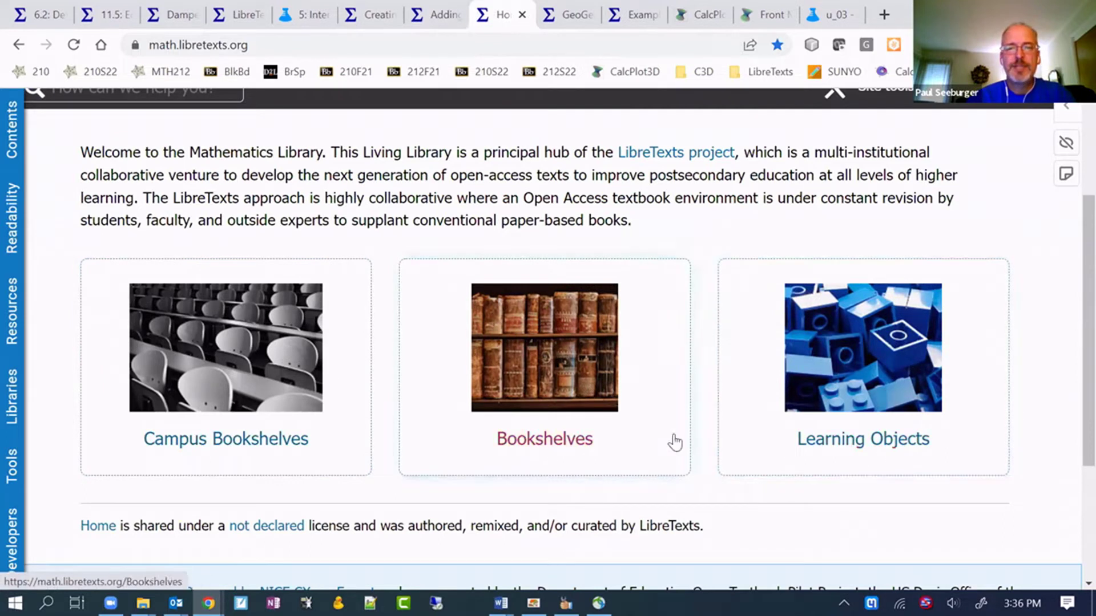
pyautogui.click(830, 445)
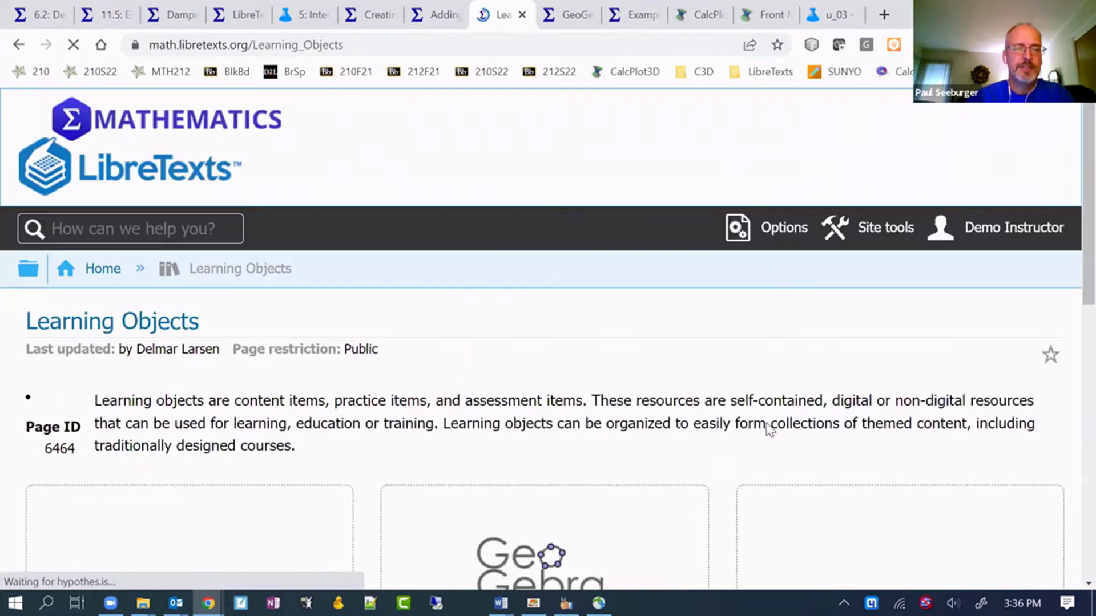
pyautogui.scroll(-4, 97, 402)
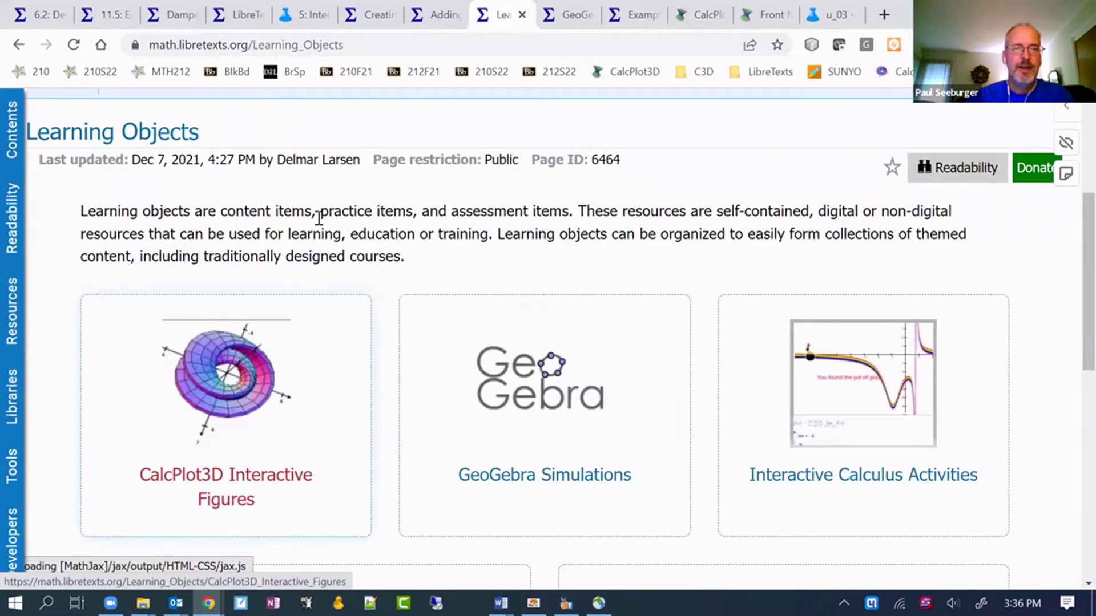
pyautogui.scroll(-3, 176, 313)
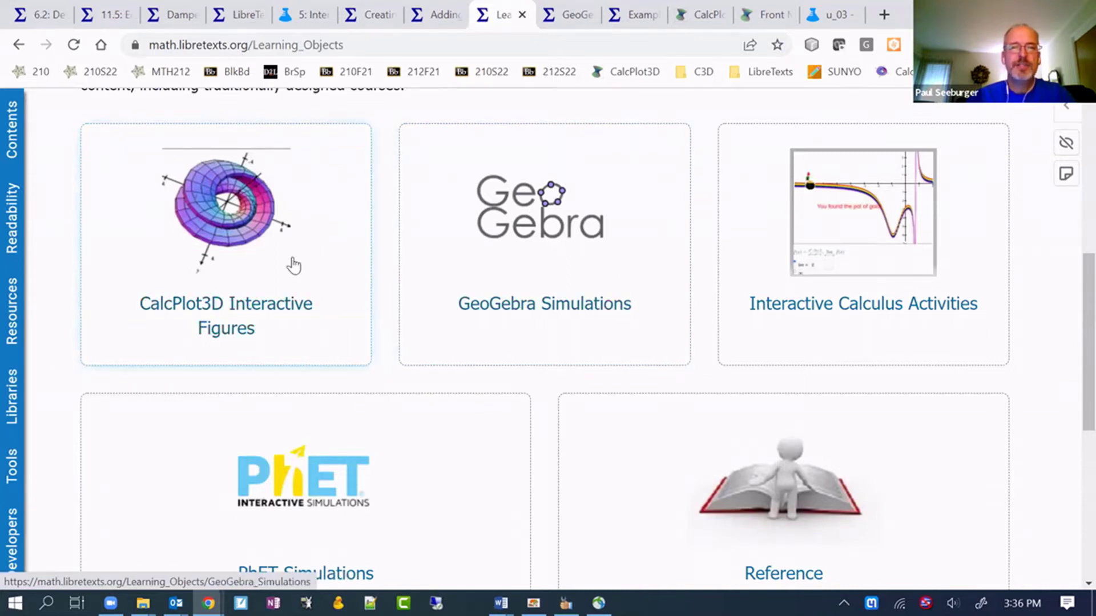
pyautogui.click(235, 202)
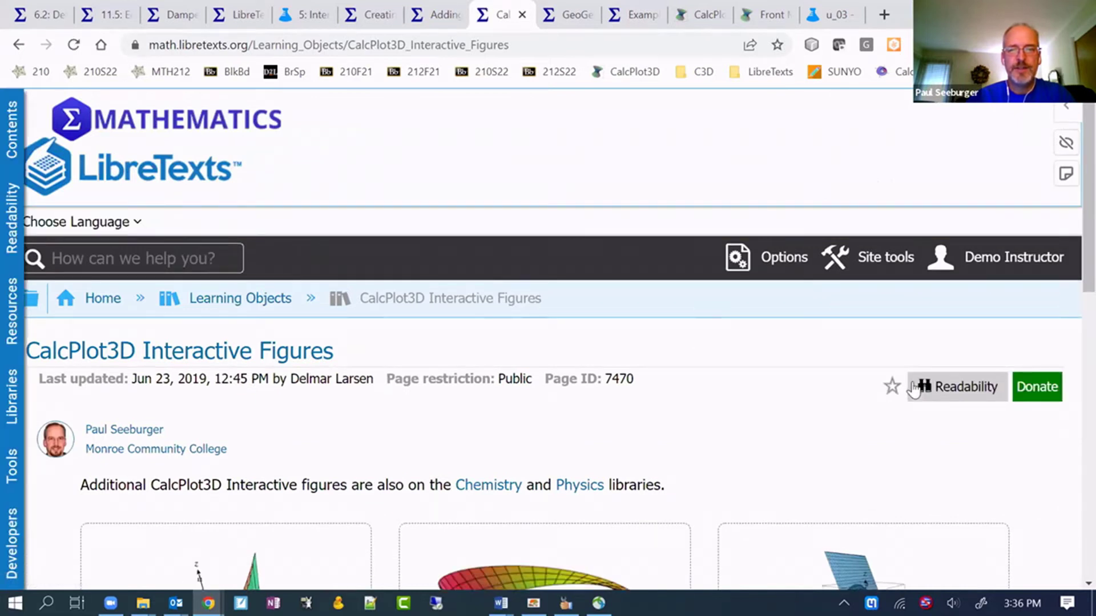
pyautogui.scroll(-5, 891, 399)
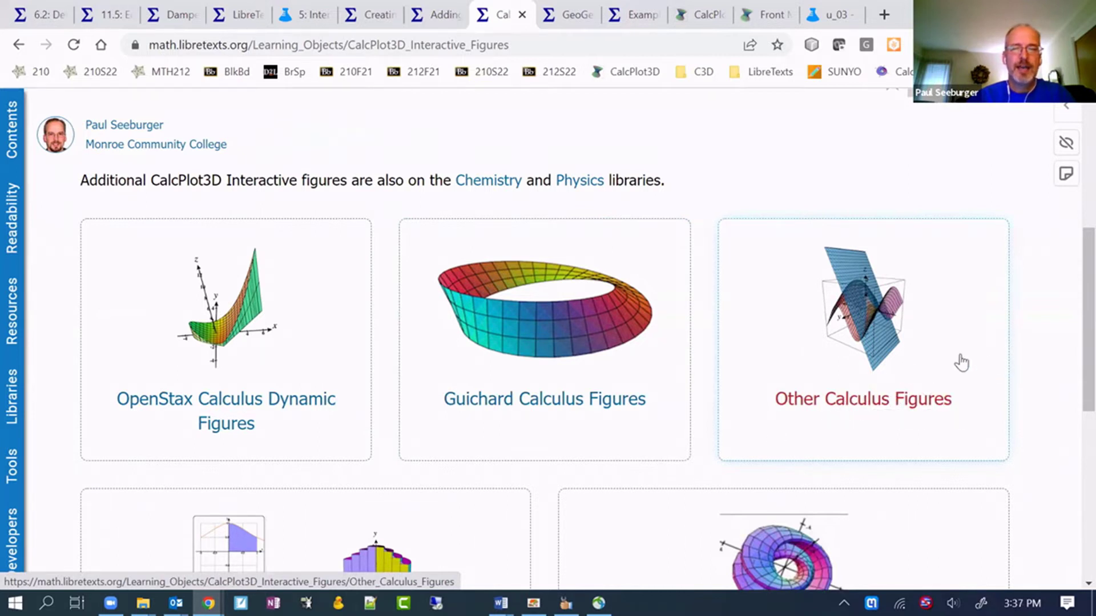
pyautogui.scroll(-3, 959, 362)
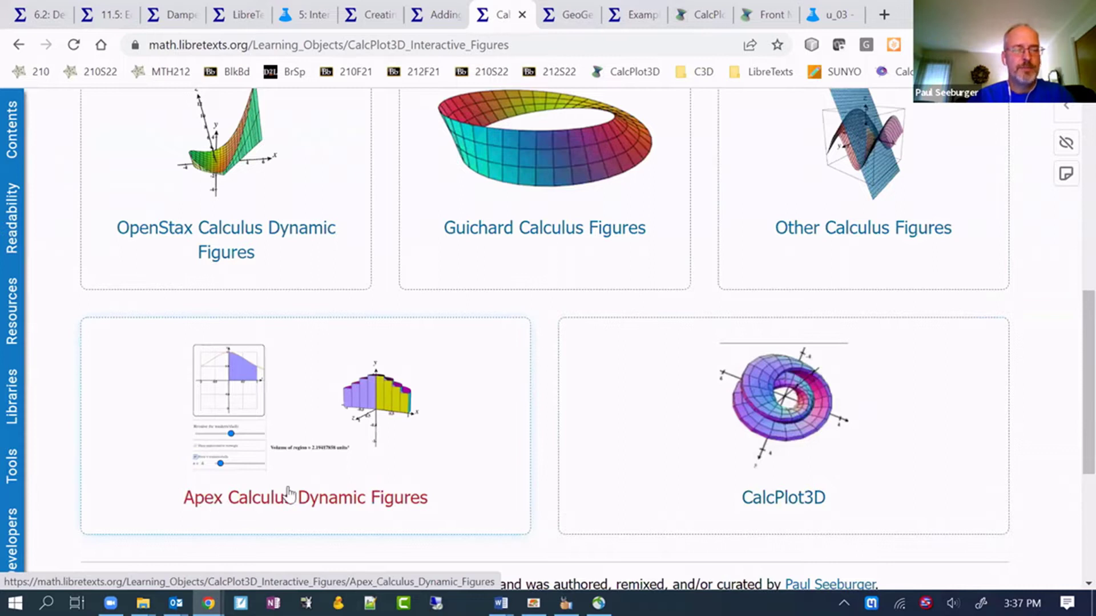
pyautogui.scroll(3, 59, 339)
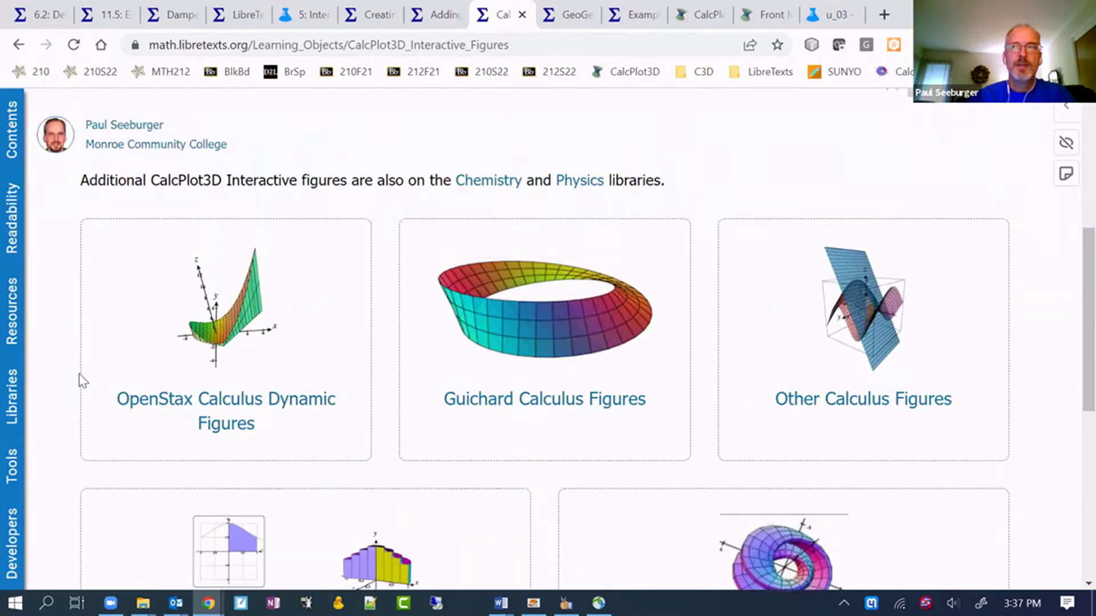
pyautogui.click(222, 403)
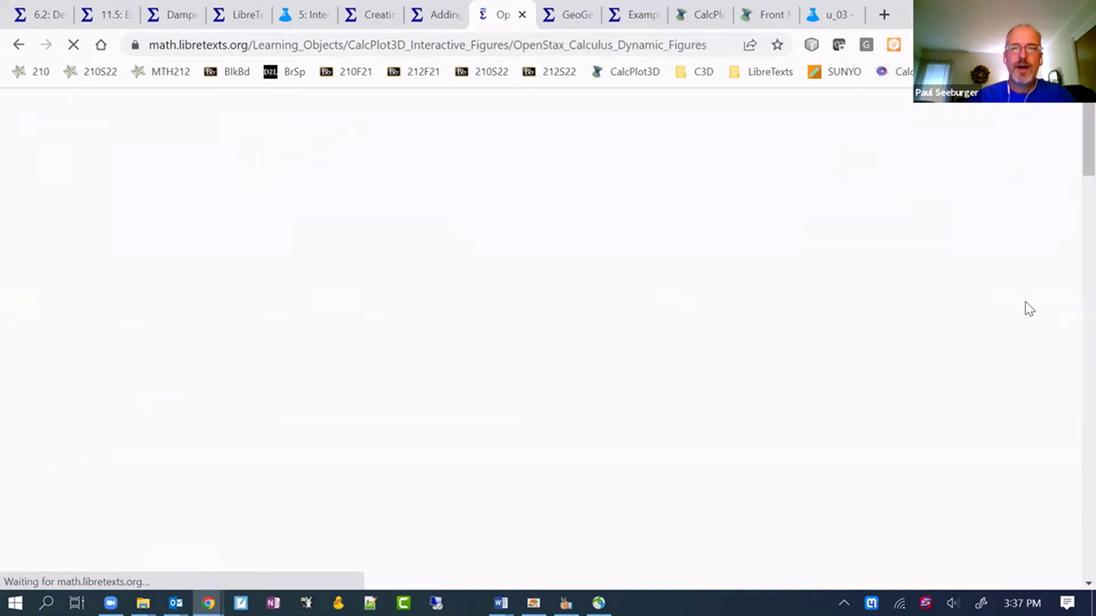
pyautogui.scroll(-3, 1063, 317)
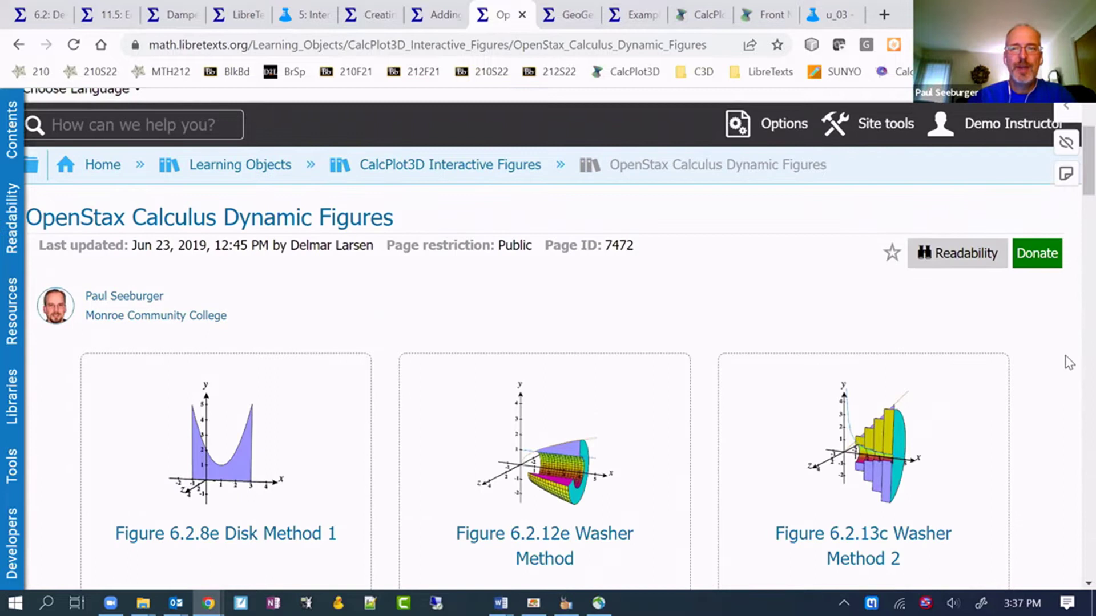
pyautogui.scroll(-3, 1062, 331)
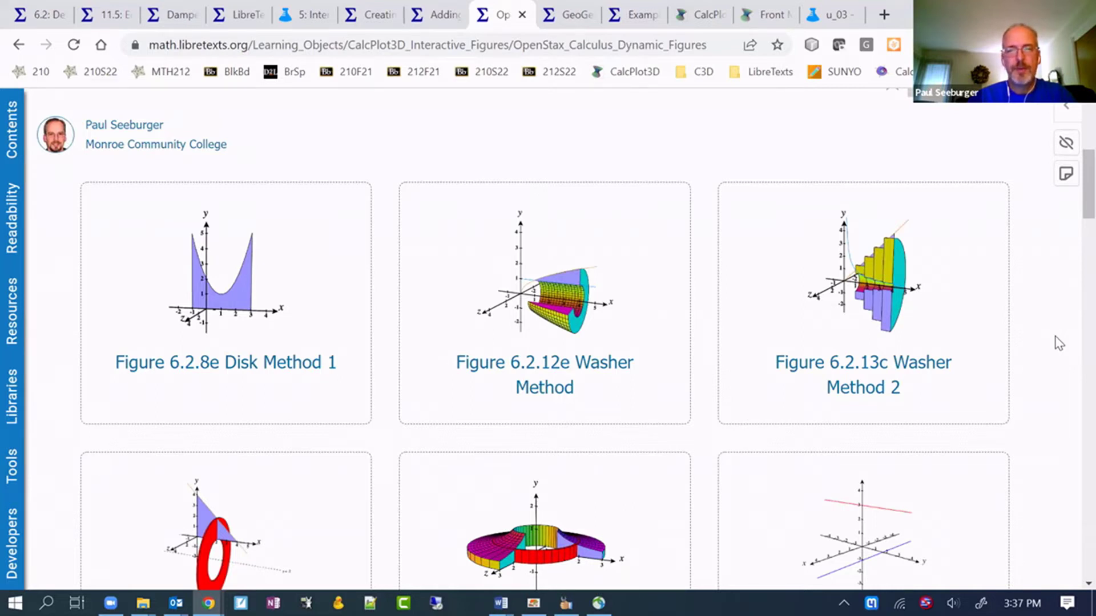
pyautogui.scroll(-3, 1059, 343)
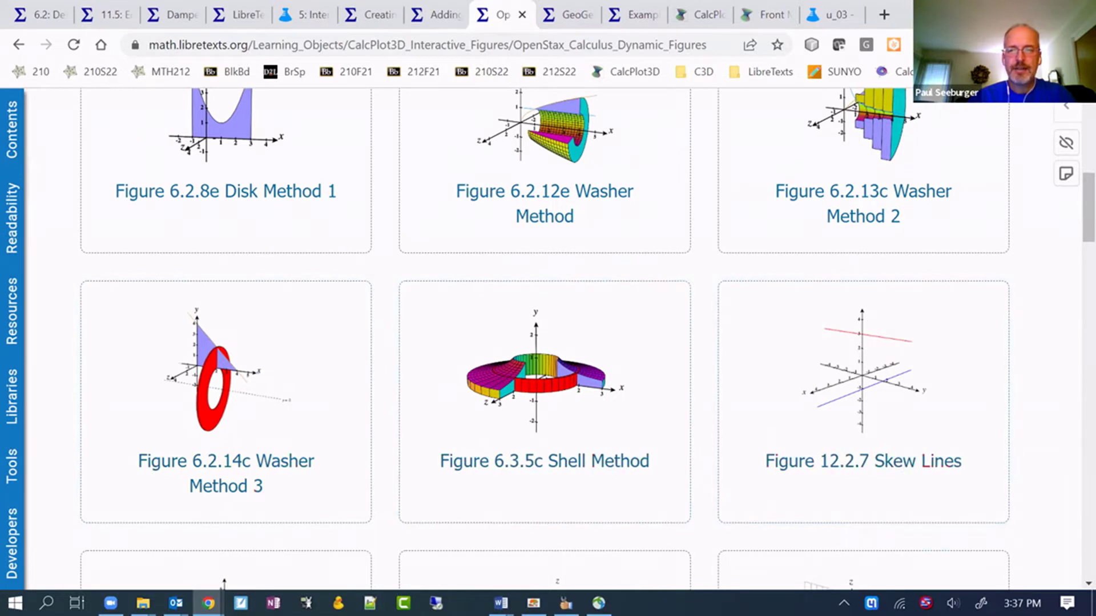
pyautogui.scroll(-5, 1064, 379)
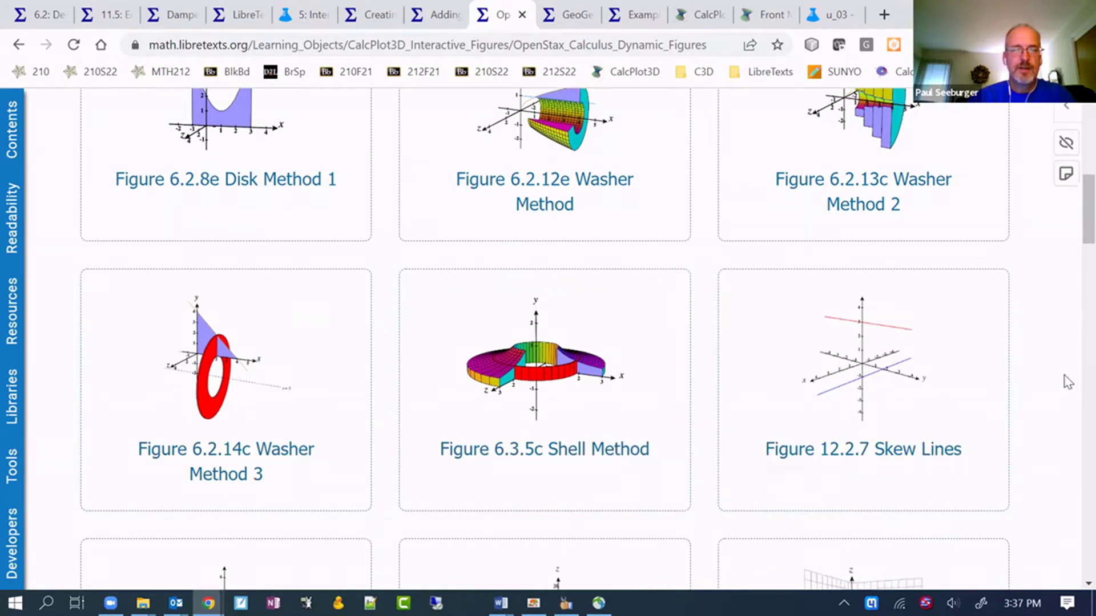
pyautogui.scroll(-3, 946, 419)
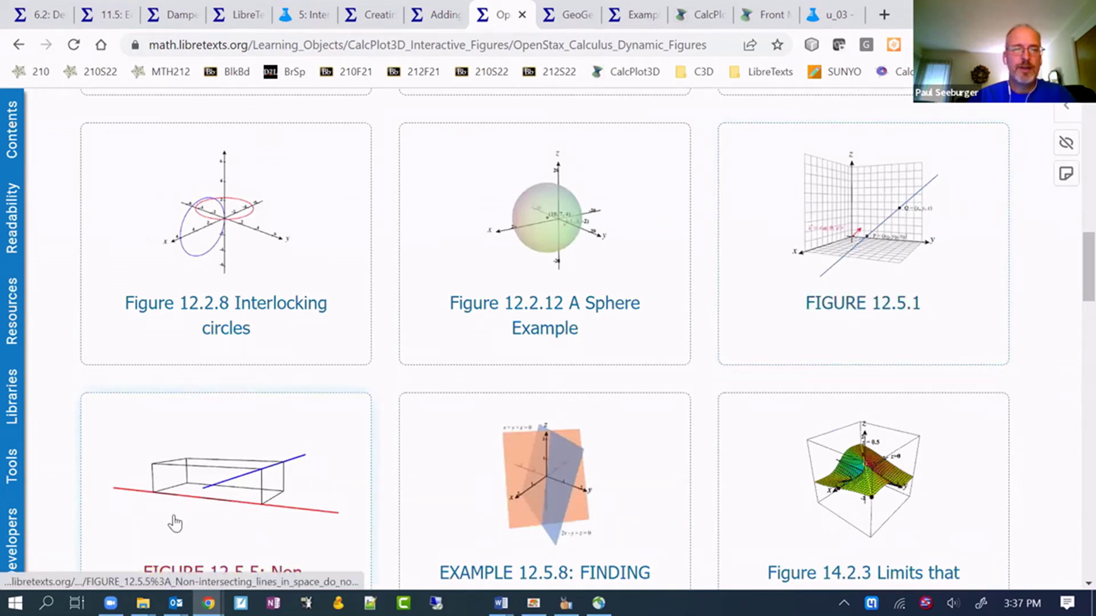
pyautogui.scroll(-2, 145, 503)
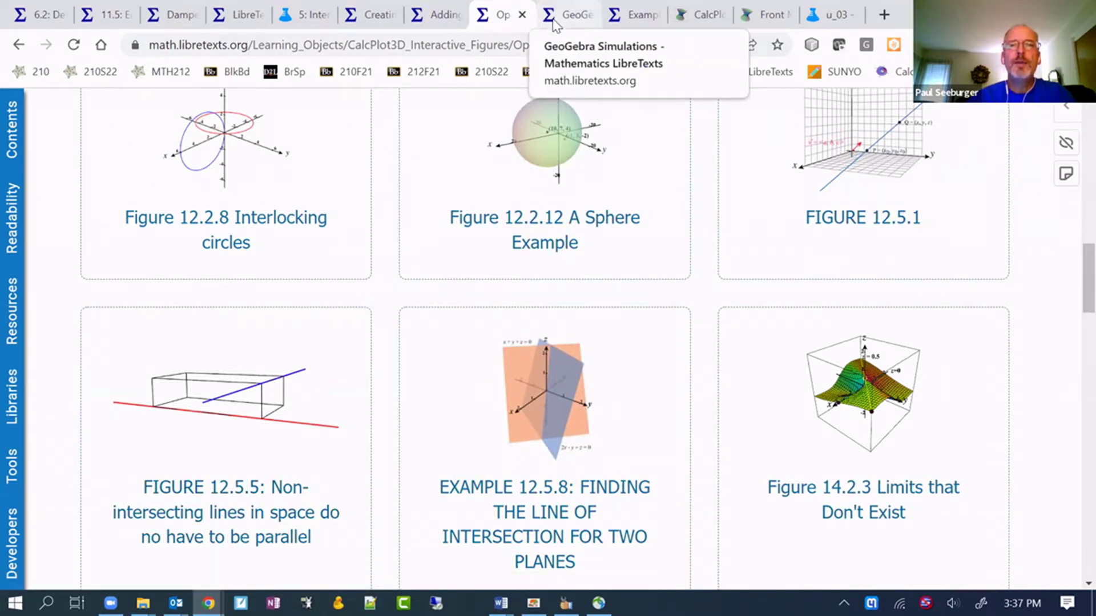
pyautogui.click(632, 16)
# Step: Scroll up to the header of the Example Pages sandbox page
pyautogui.scroll(1, 548, 344)
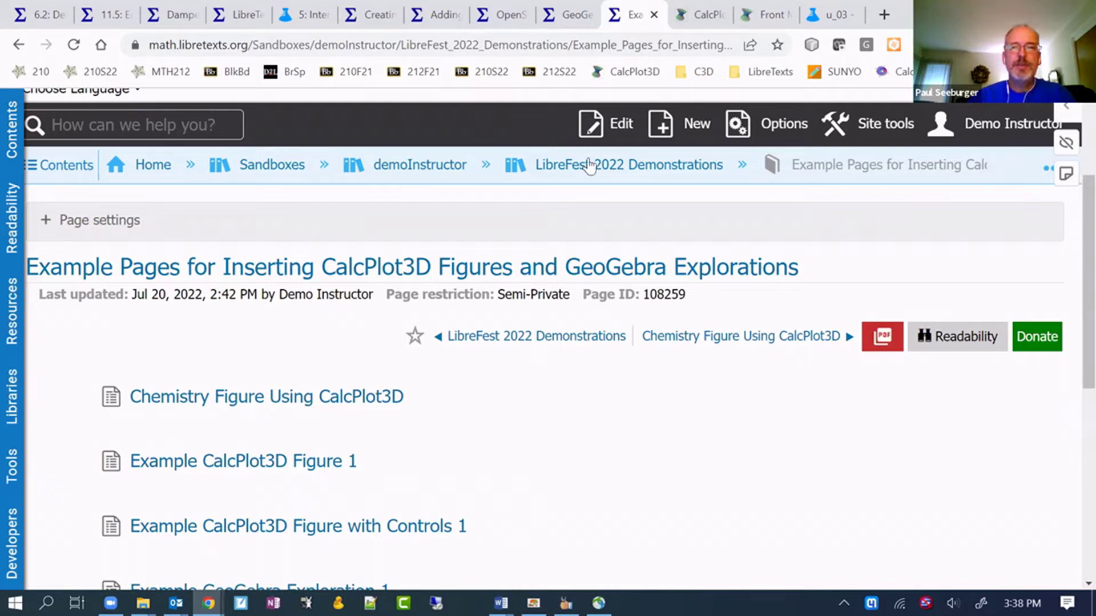
# Step: Create a plain page titled 'Example CalcPlot3D figure 2' under the sandbox page and save it
pyautogui.click(696, 122)
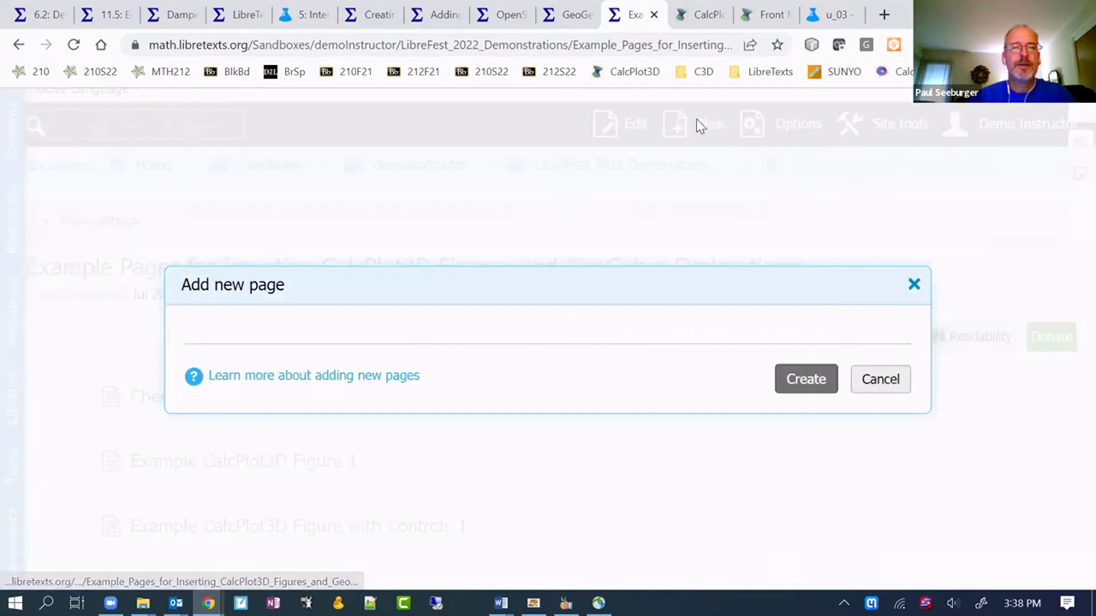
pyautogui.click(305, 313)
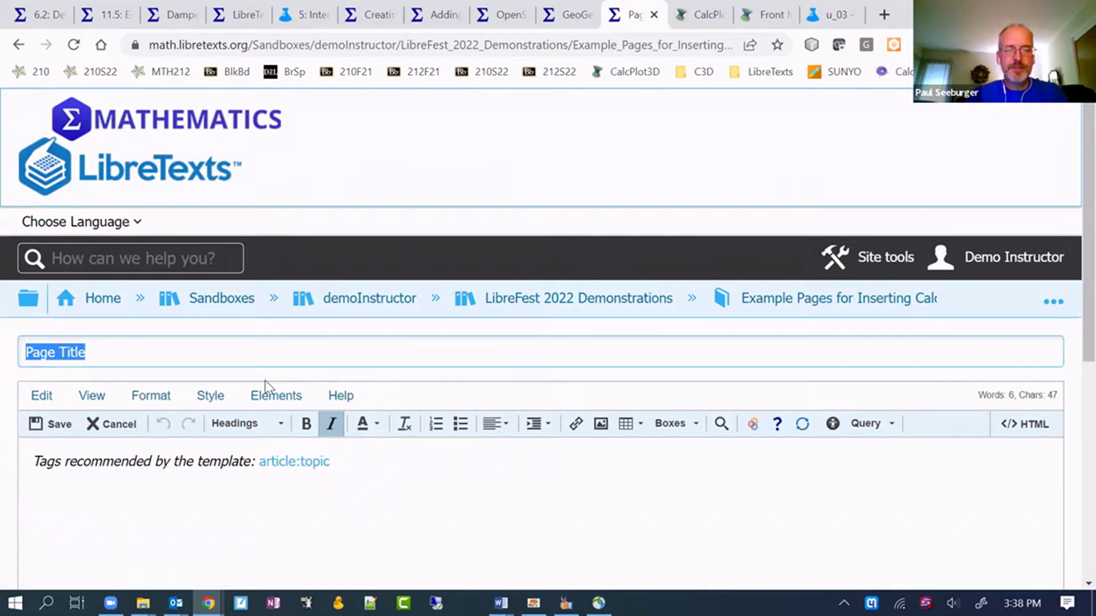
pyautogui.write('Exam')
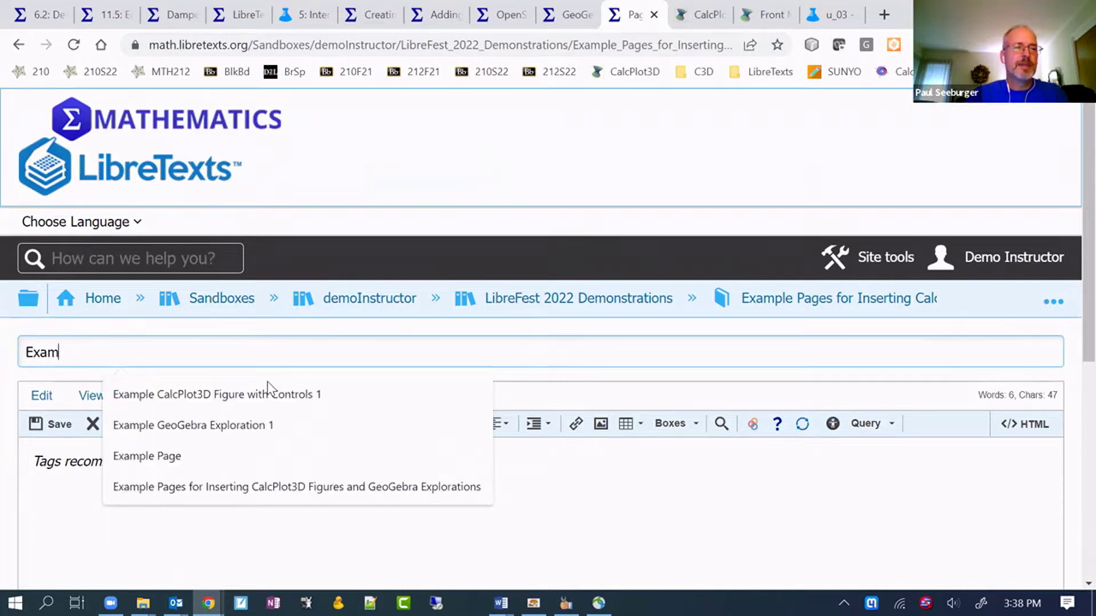
pyautogui.write('ple Cal')
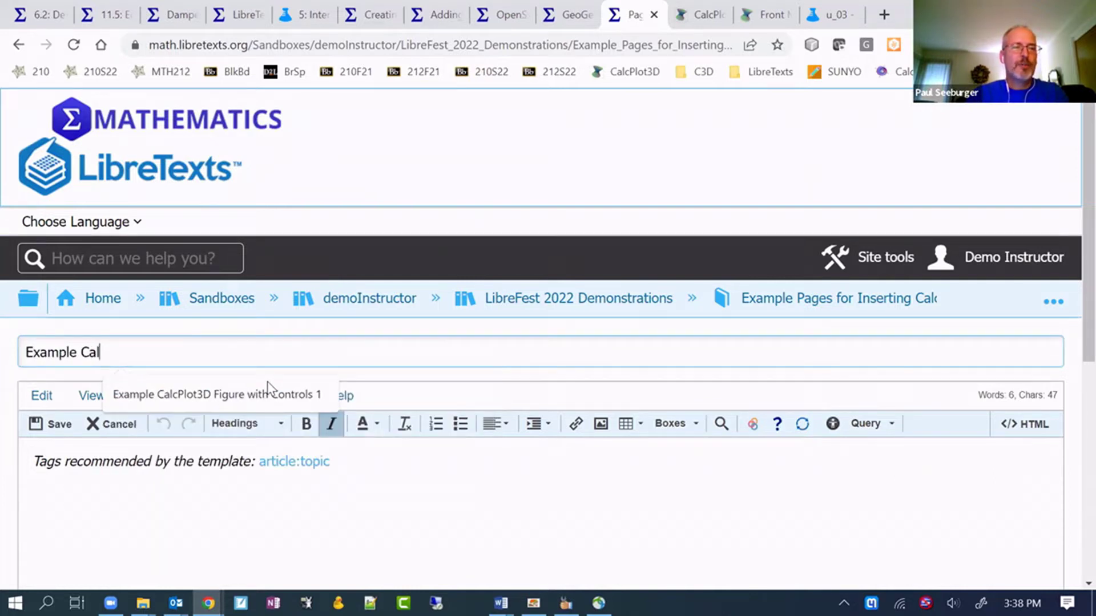
pyautogui.write('cPlot3D figure 2')
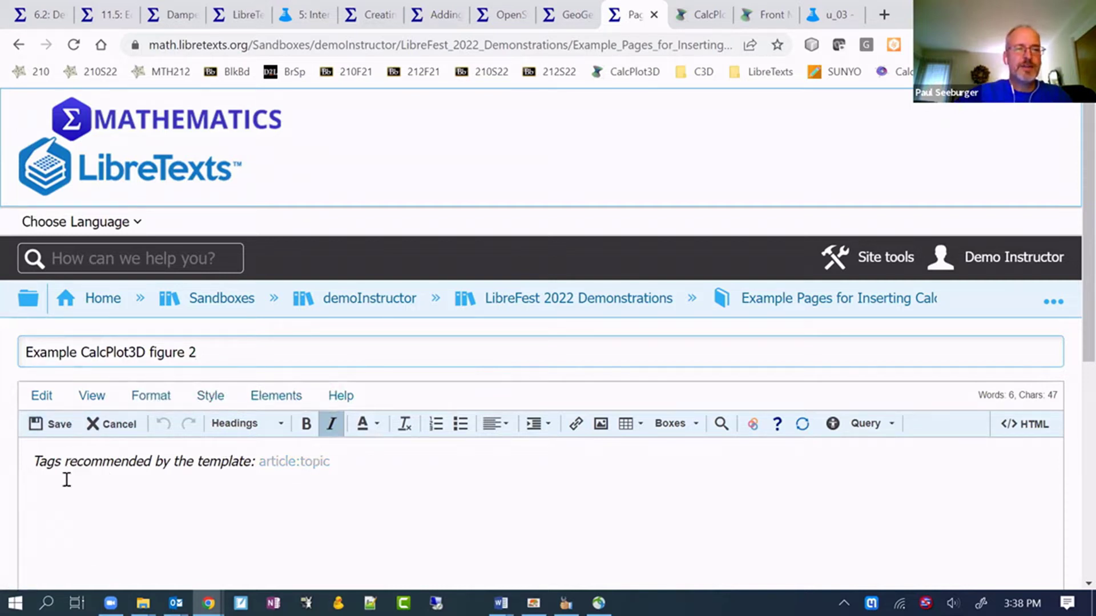
pyautogui.click(52, 425)
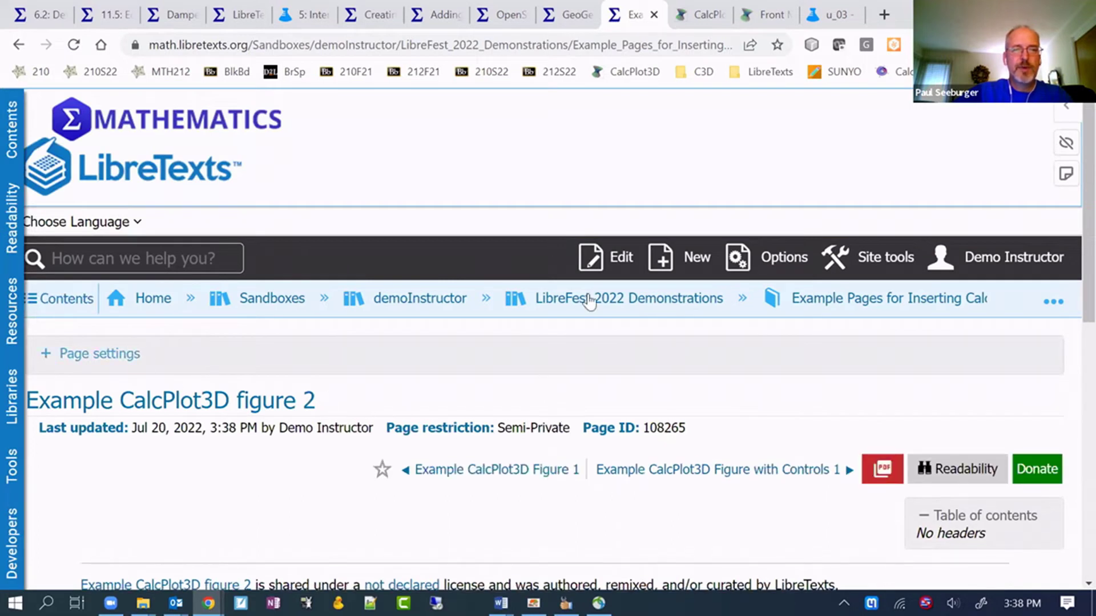
# Step: Open the new page in the editor and choose Content reuse from the Elements list
pyautogui.click(621, 264)
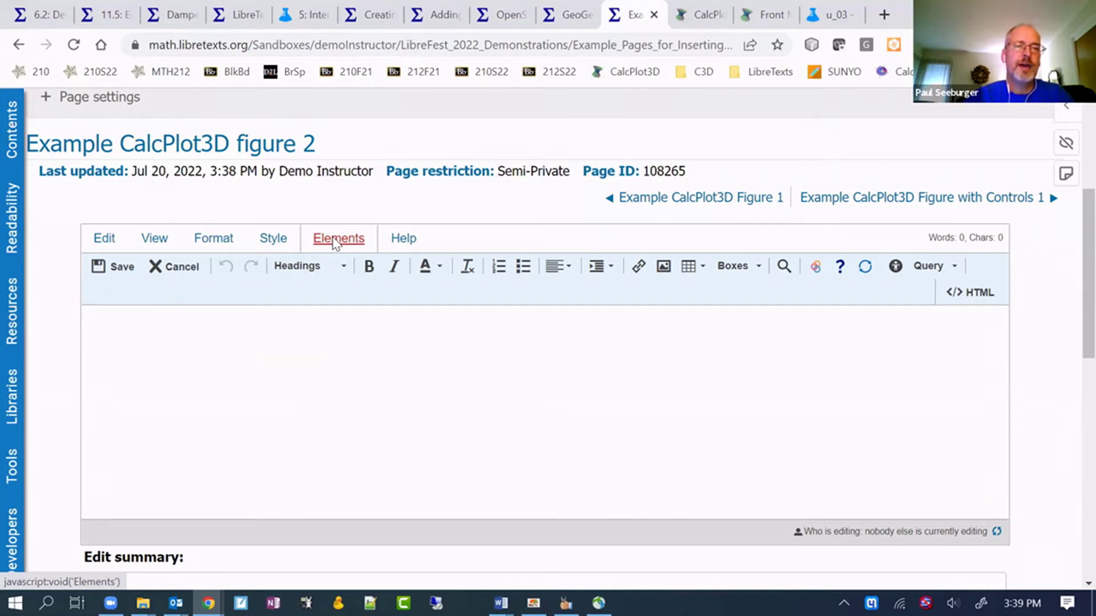
pyautogui.click(336, 243)
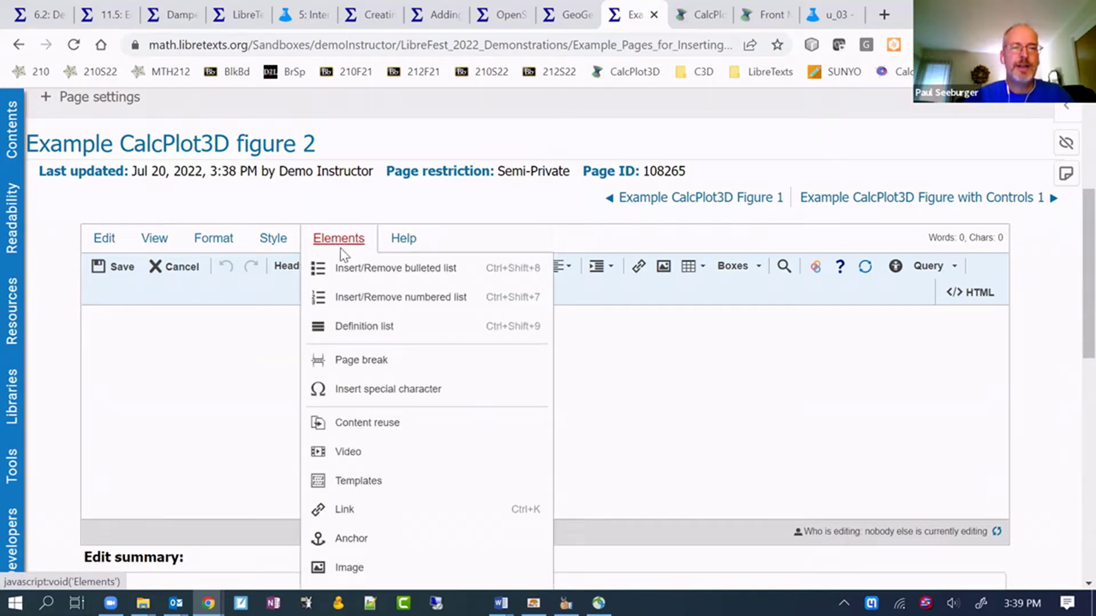
pyautogui.click(354, 423)
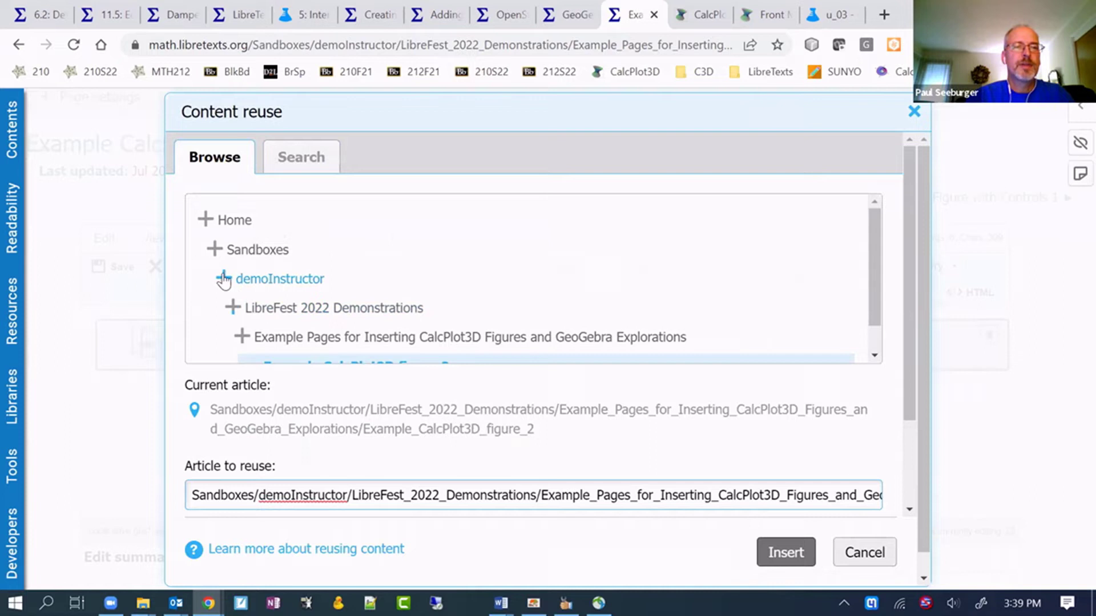
# Step: Browse Home > Learning Objects > CalcPlot3D Interactive Figures > OpenStax and insert Figure 12.2.8 Interlocking circles
pyautogui.click(205, 221)
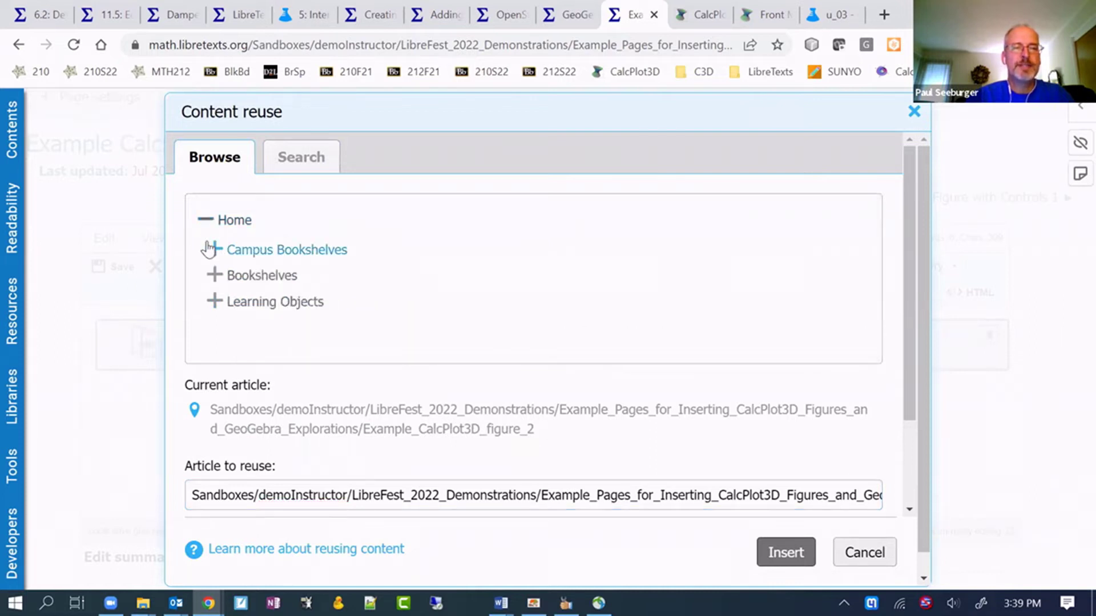
pyautogui.click(214, 302)
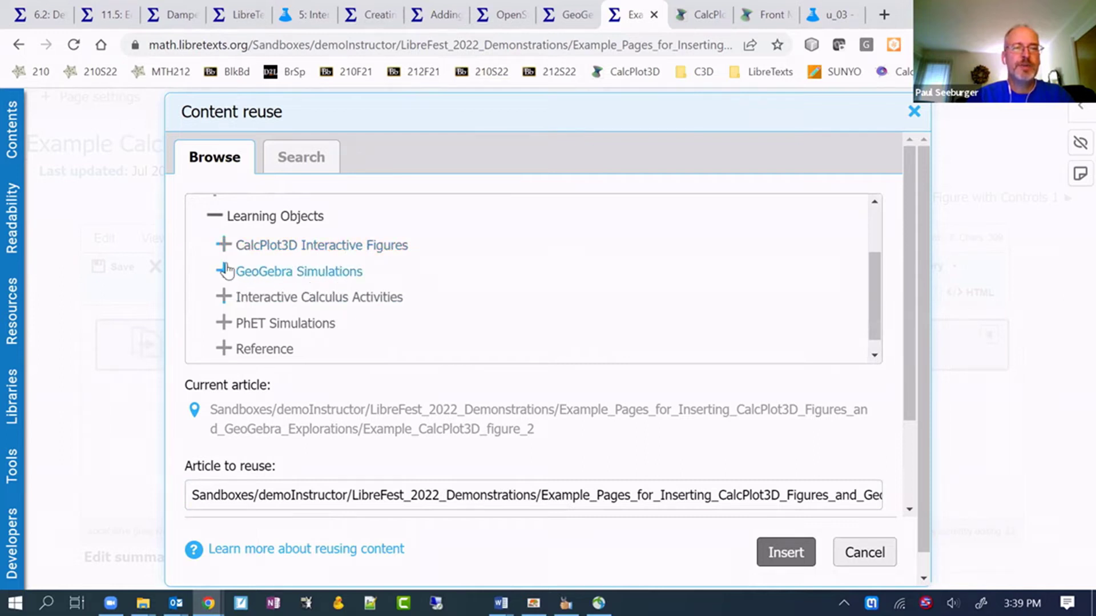
pyautogui.click(220, 249)
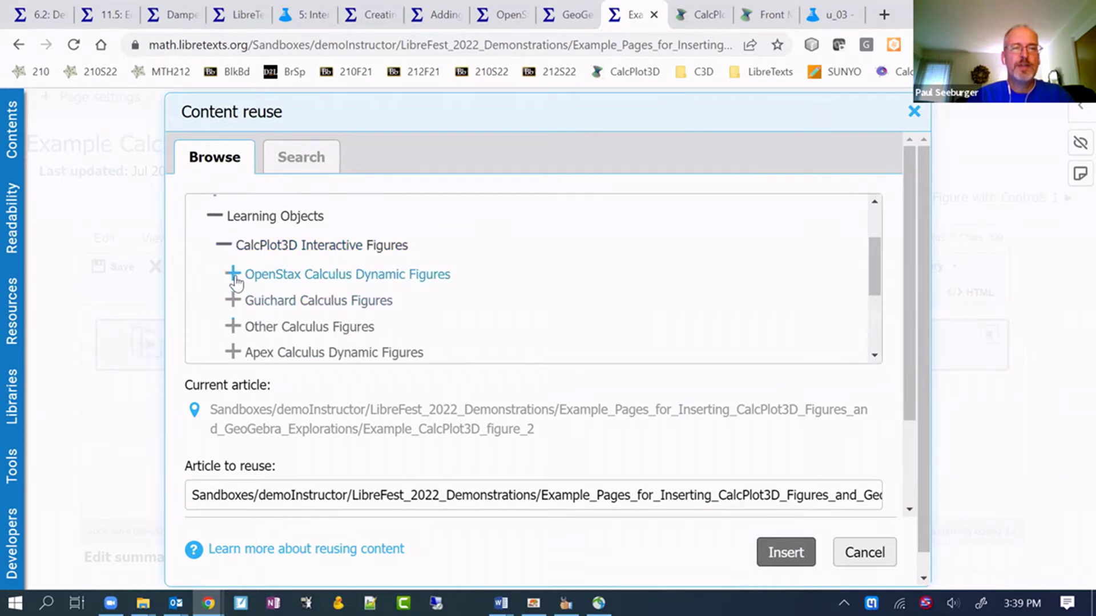
pyautogui.click(233, 275)
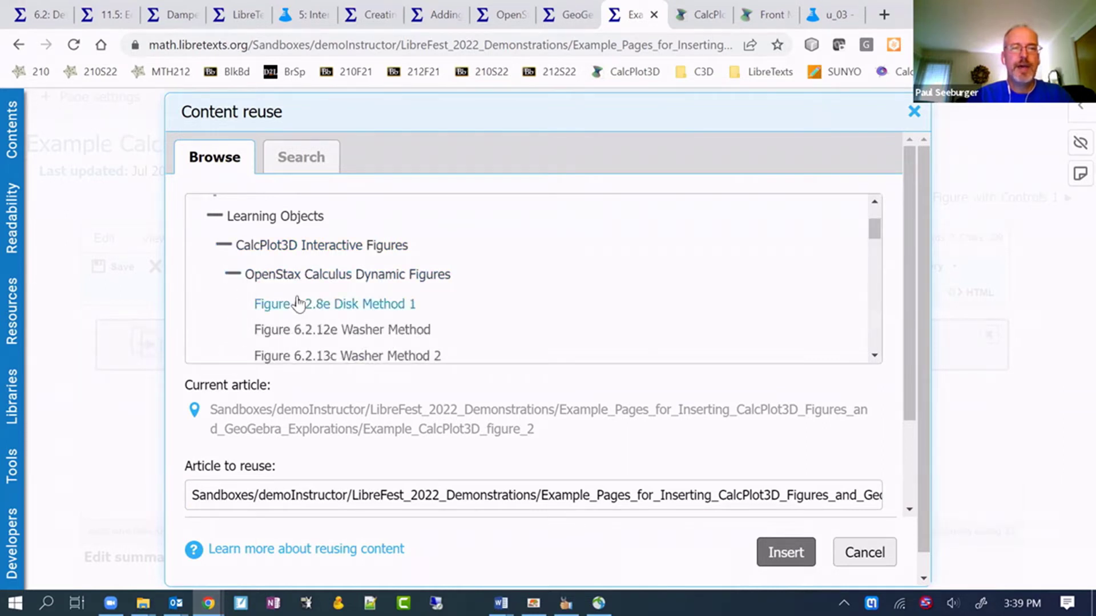
pyautogui.scroll(-1, 298, 303)
pyautogui.scroll(-2, 298, 302)
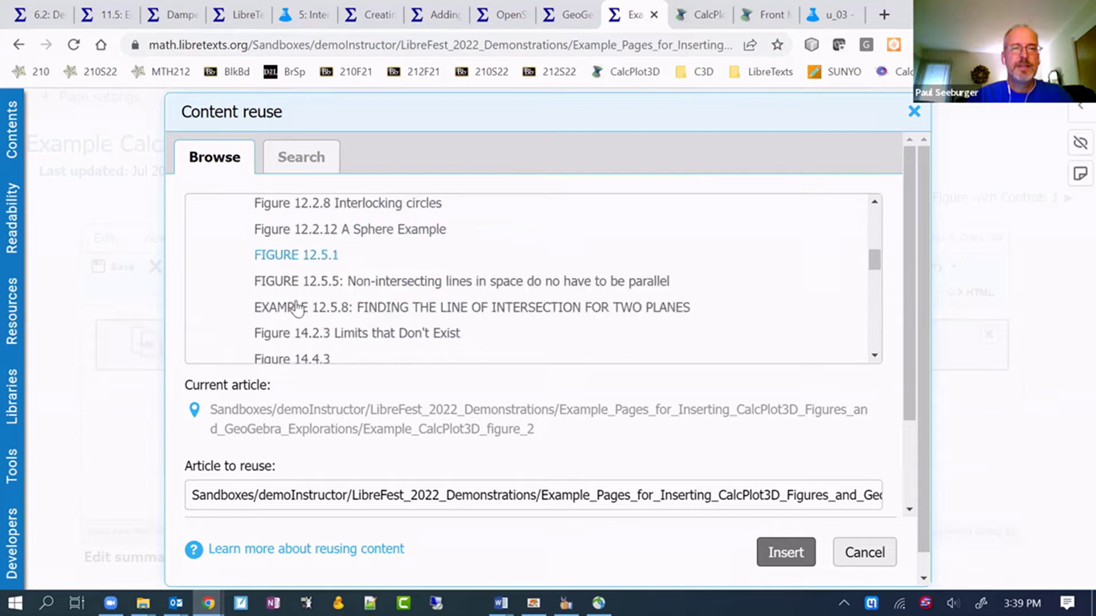
pyautogui.scroll(1, 297, 308)
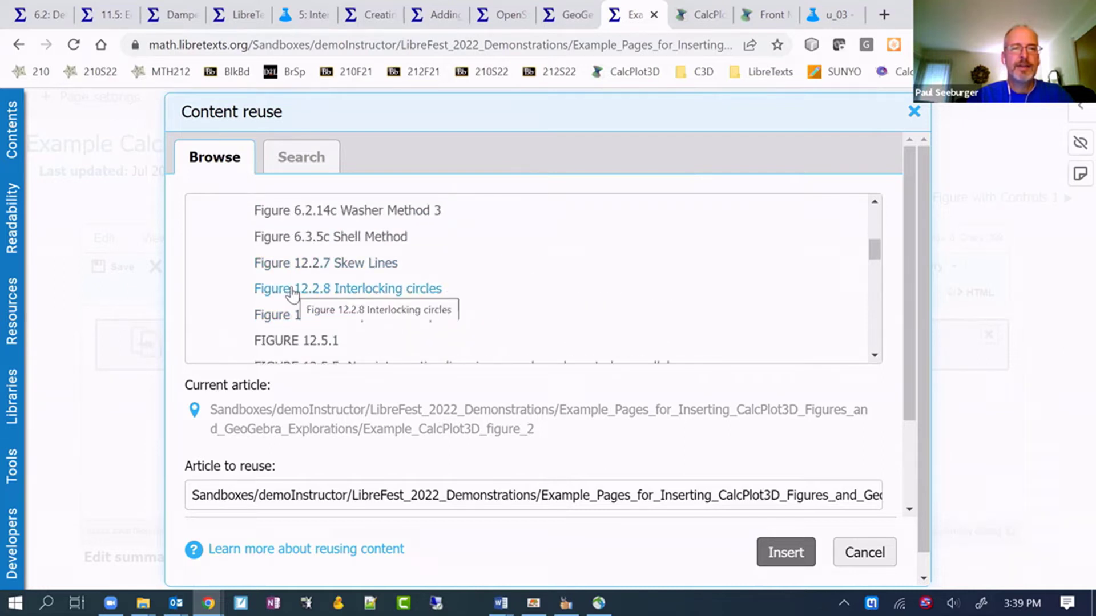
pyautogui.click(292, 289)
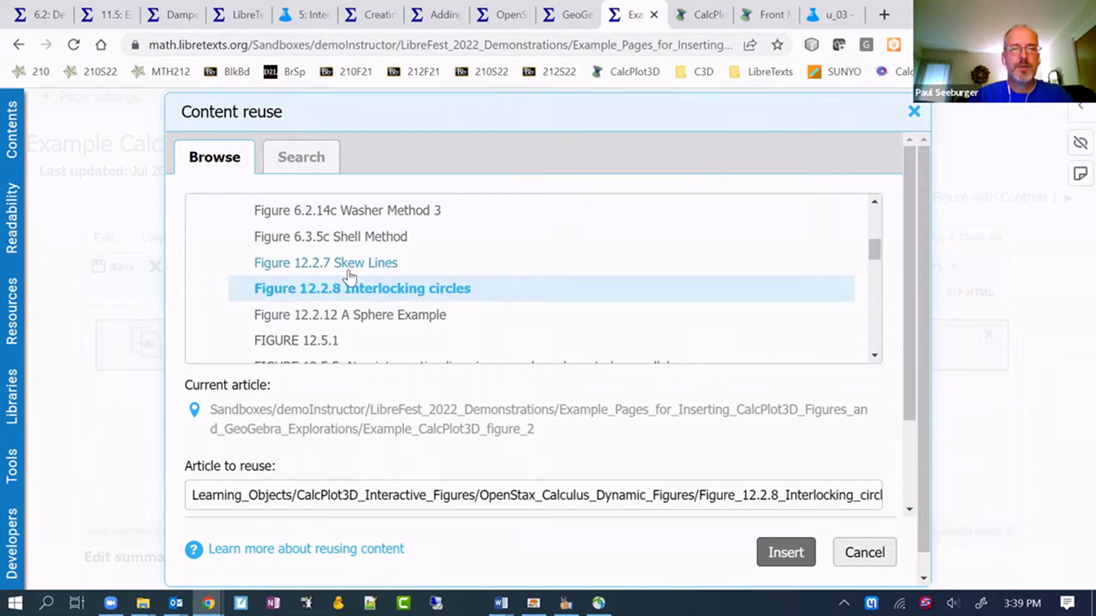
pyautogui.click(785, 553)
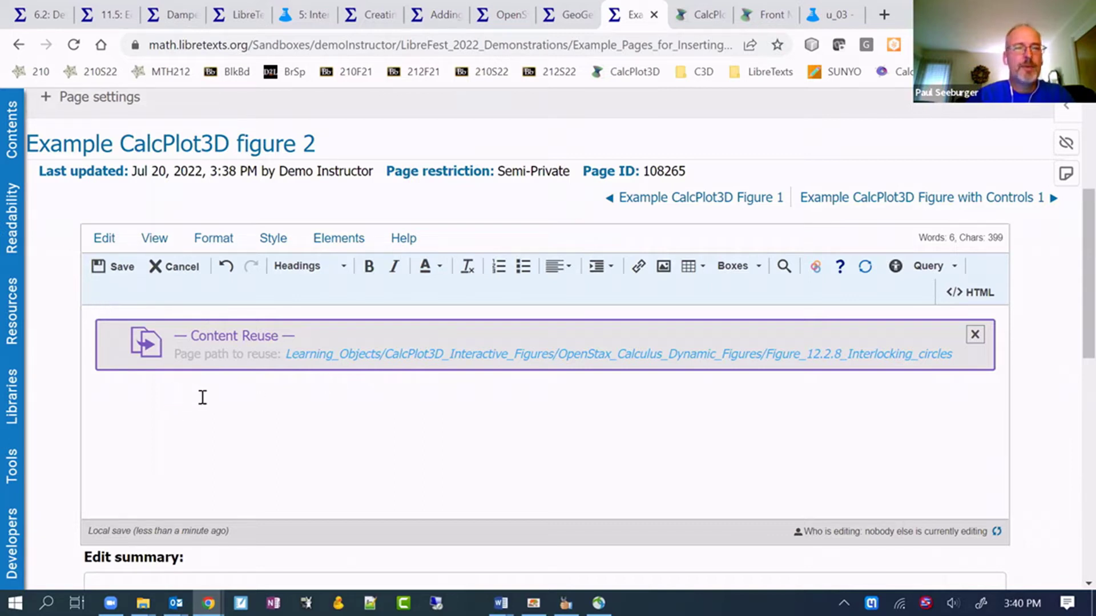
# Step: Save the page and rotate the embedded Interlocking circles figure to check it works
pyautogui.click(120, 267)
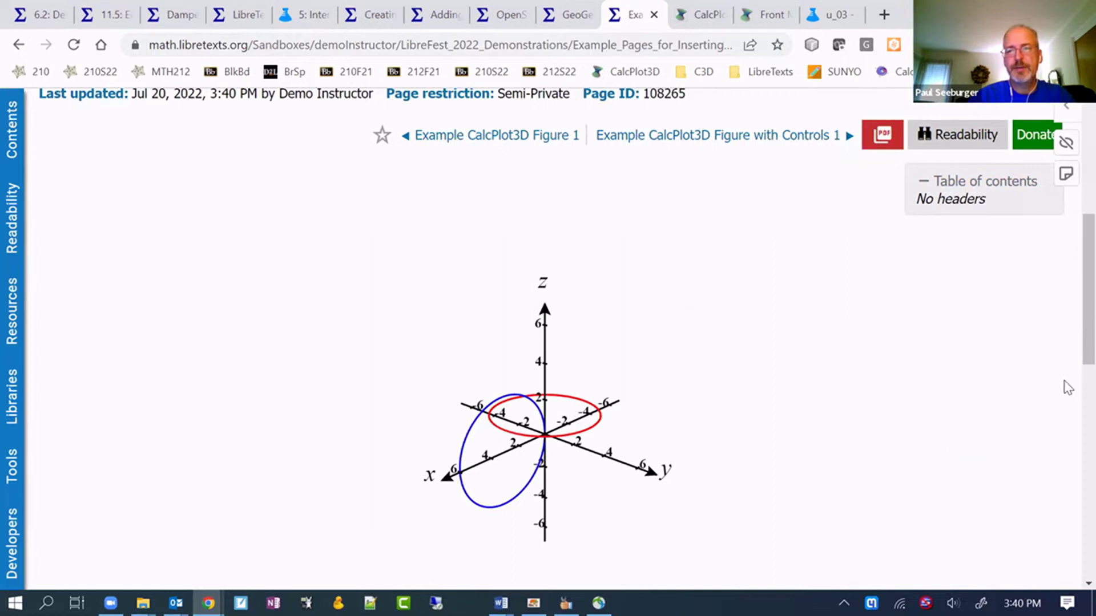
pyautogui.scroll(-2, 879, 394)
pyautogui.moveTo(519, 408); pyautogui.dragTo(587, 452)
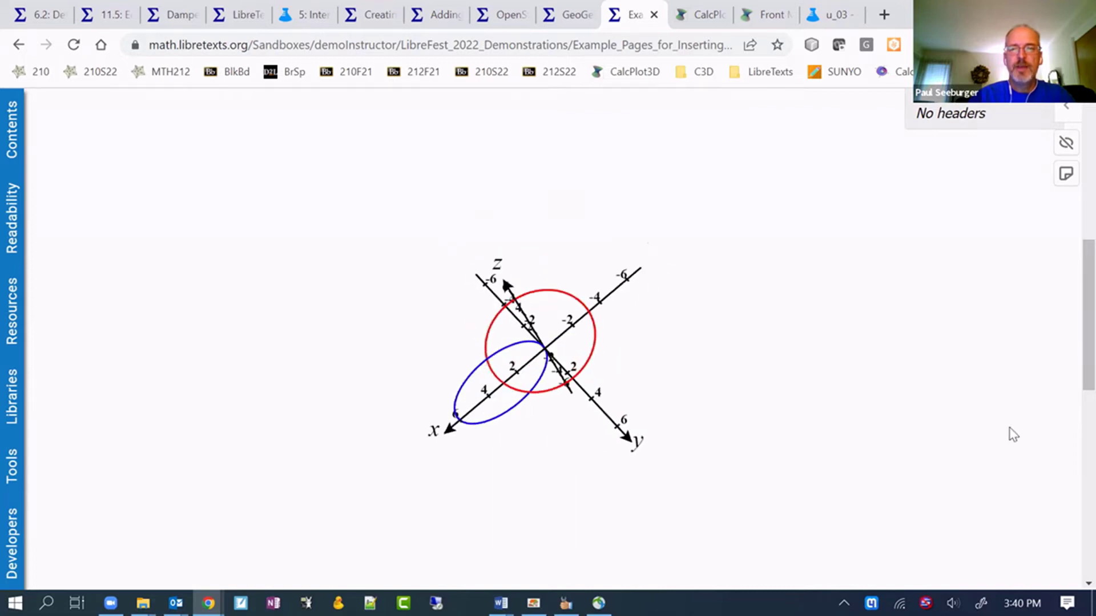
pyautogui.scroll(1, 1056, 326)
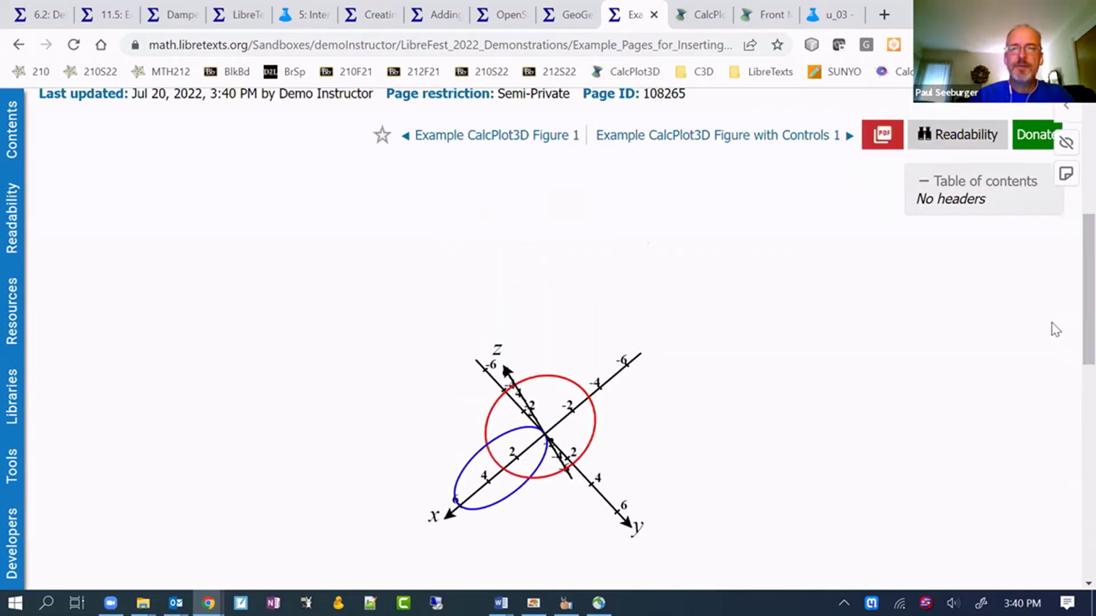
pyautogui.scroll(1, 1071, 341)
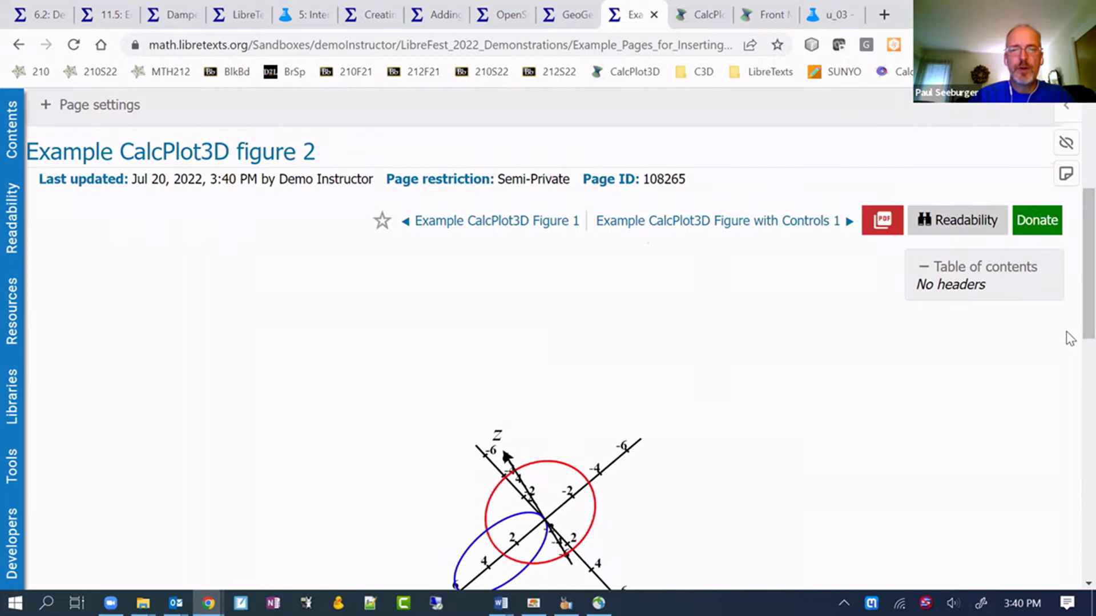
pyautogui.scroll(3, 1068, 334)
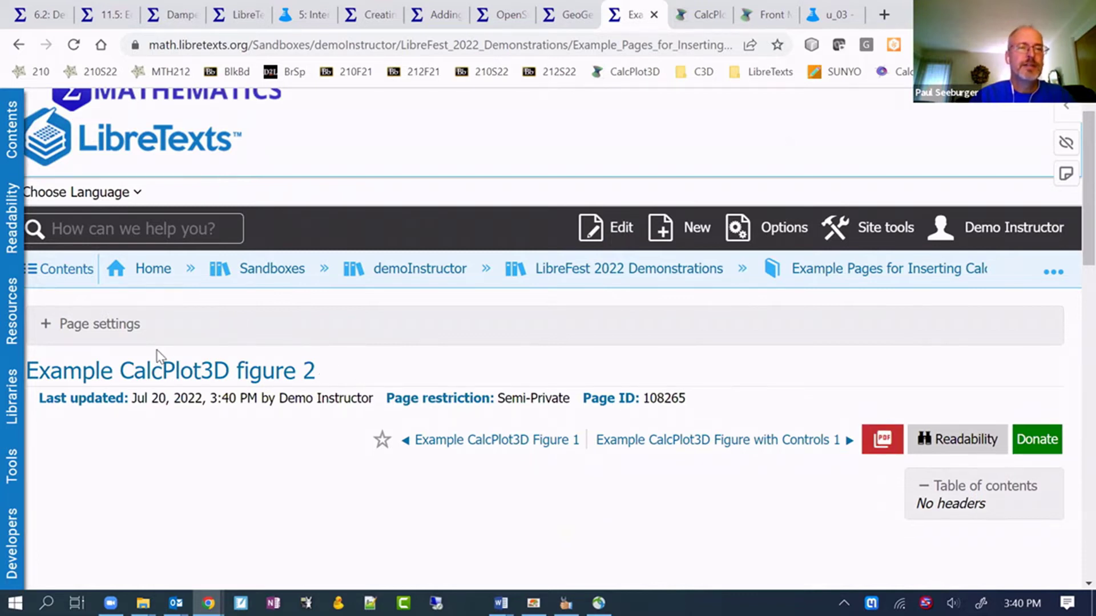
# Step: Set the Transcluded page setting to yes, collapse page settings, and reload the page
pyautogui.click(47, 326)
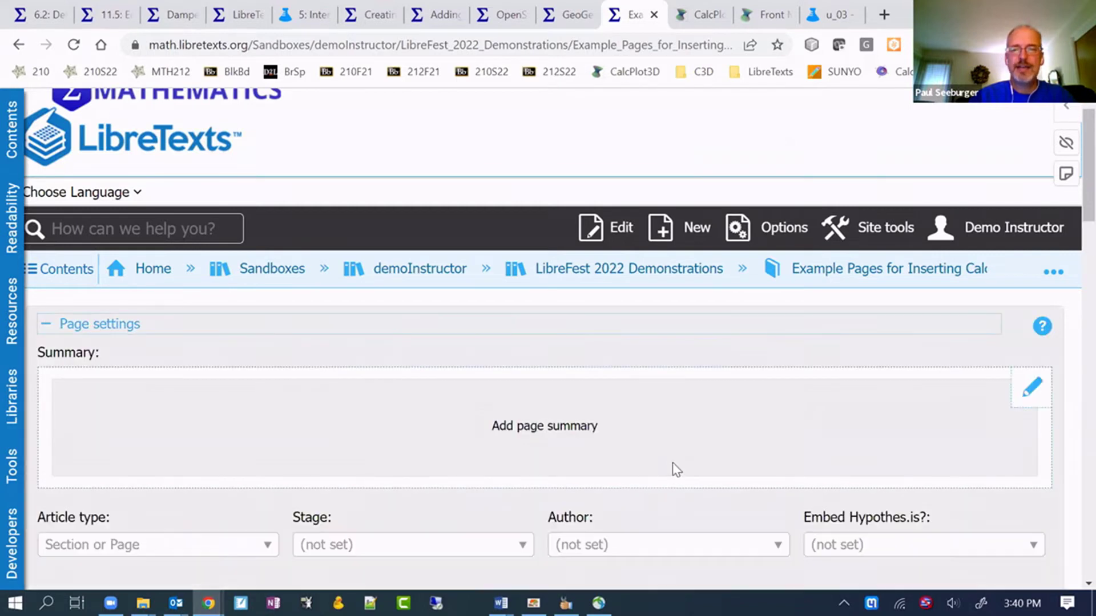
pyautogui.scroll(-5, 727, 433)
pyautogui.click(852, 323)
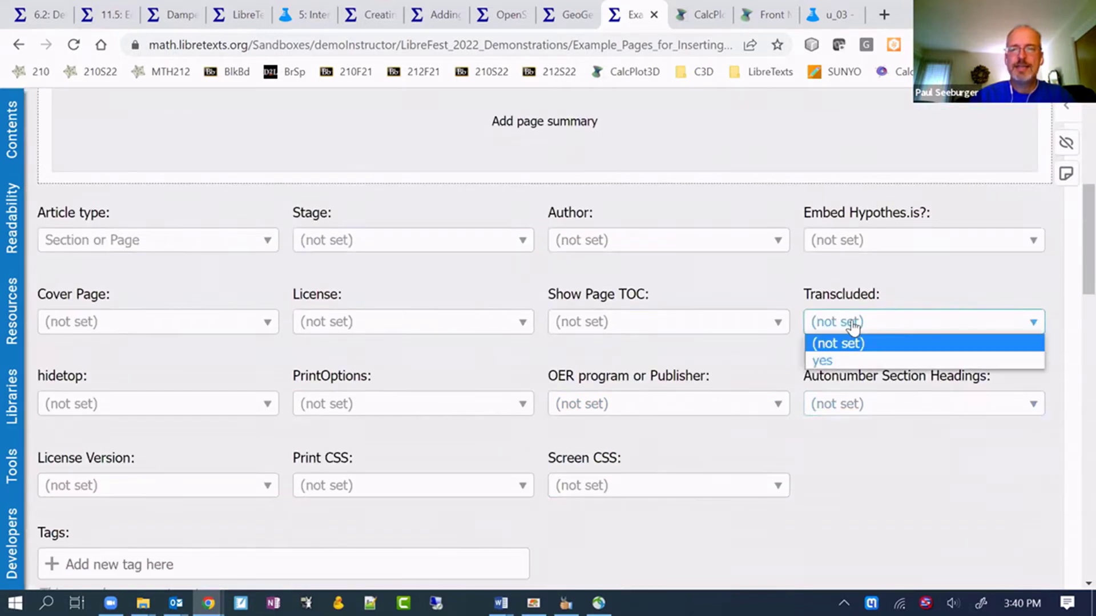
pyautogui.click(843, 359)
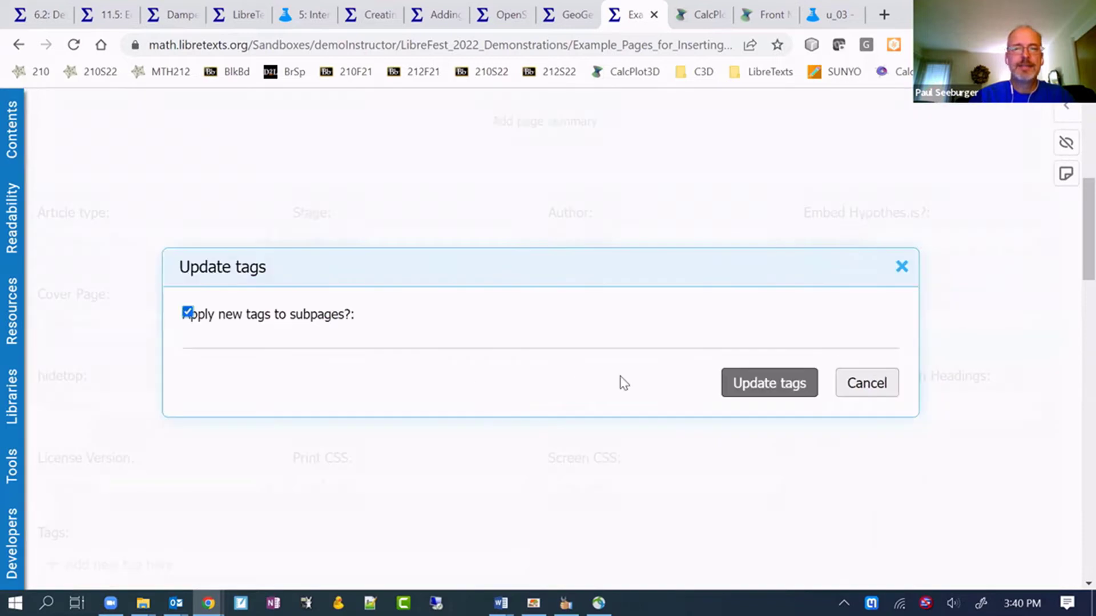
pyautogui.click(765, 390)
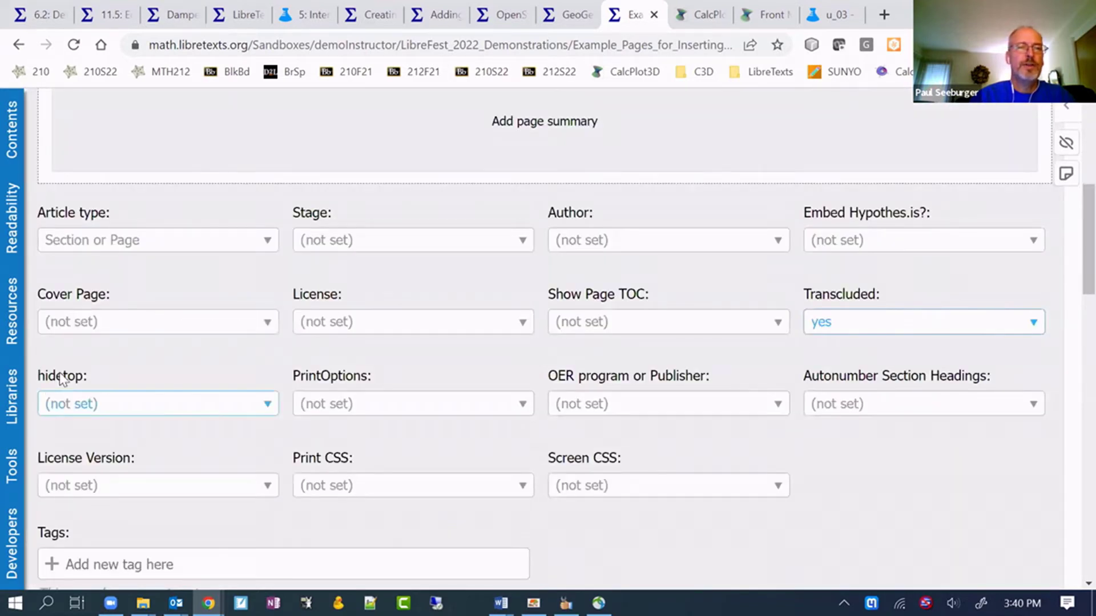
pyautogui.scroll(2, 63, 374)
pyautogui.scroll(2, 63, 373)
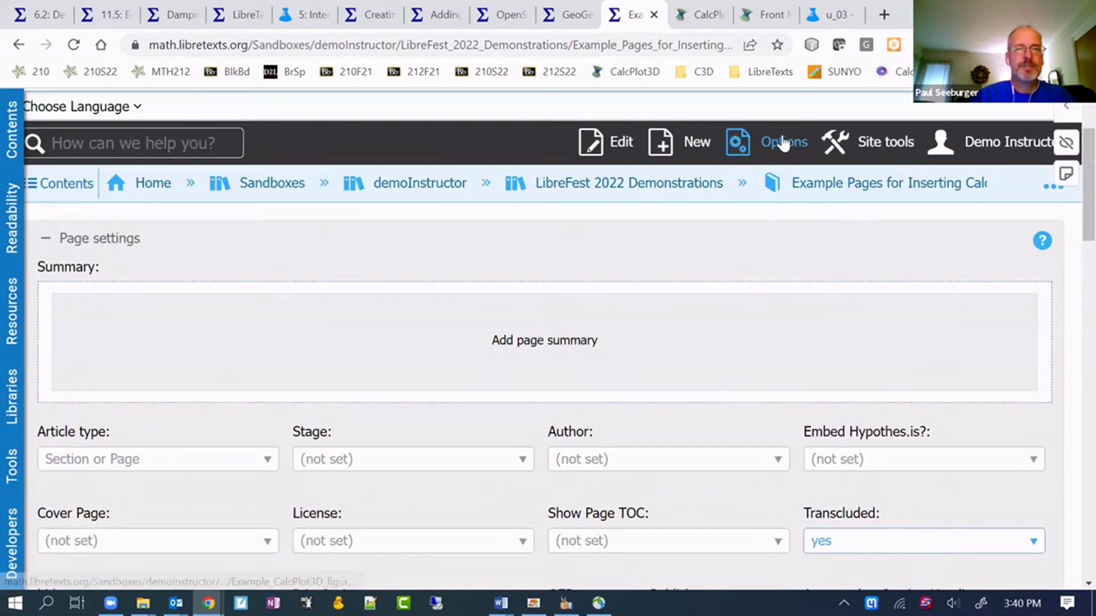
pyautogui.click(42, 242)
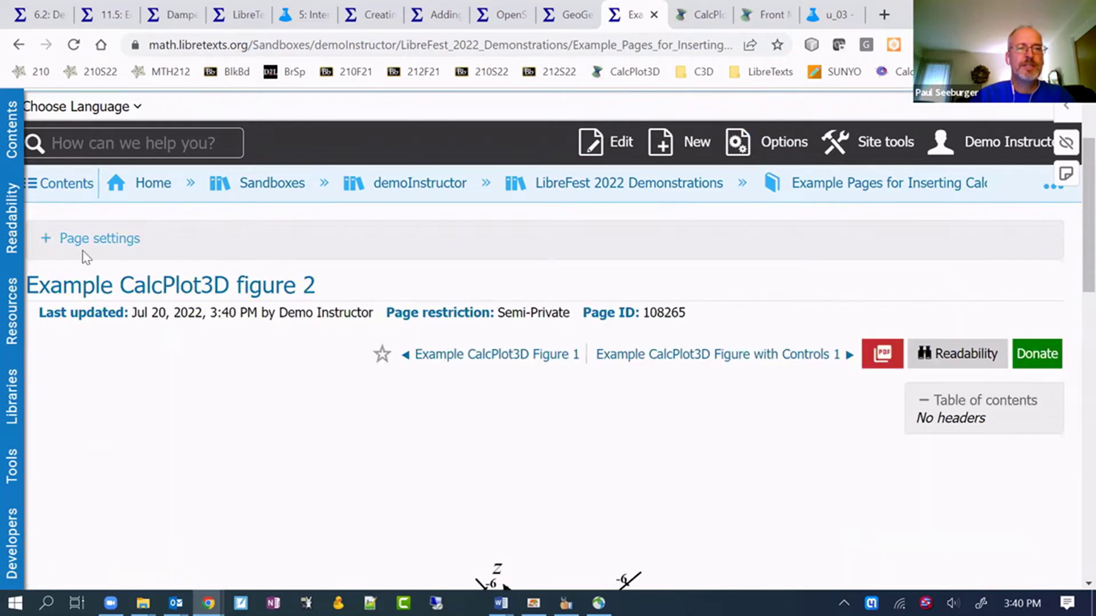
pyautogui.press('F5')
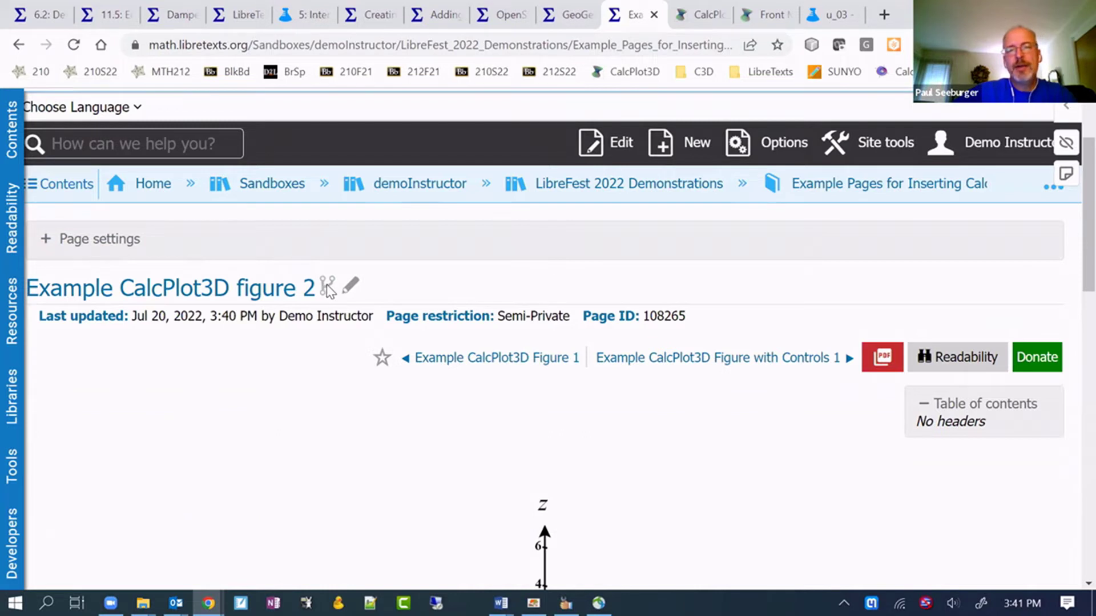
# Step: Fork the page into editable content and confirm the reload
pyautogui.click(790, 143)
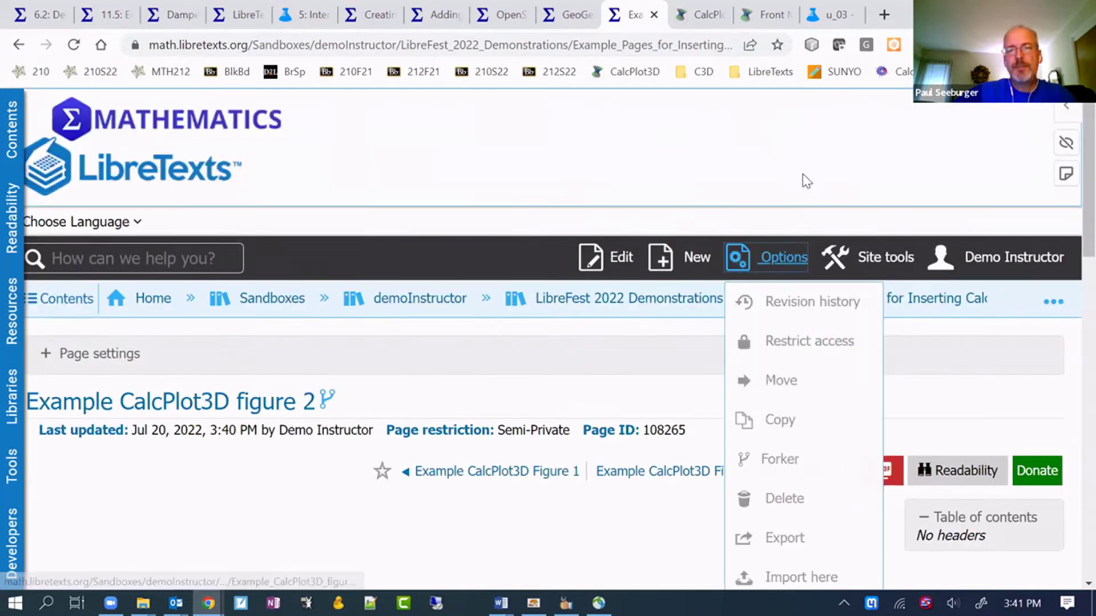
pyautogui.click(329, 402)
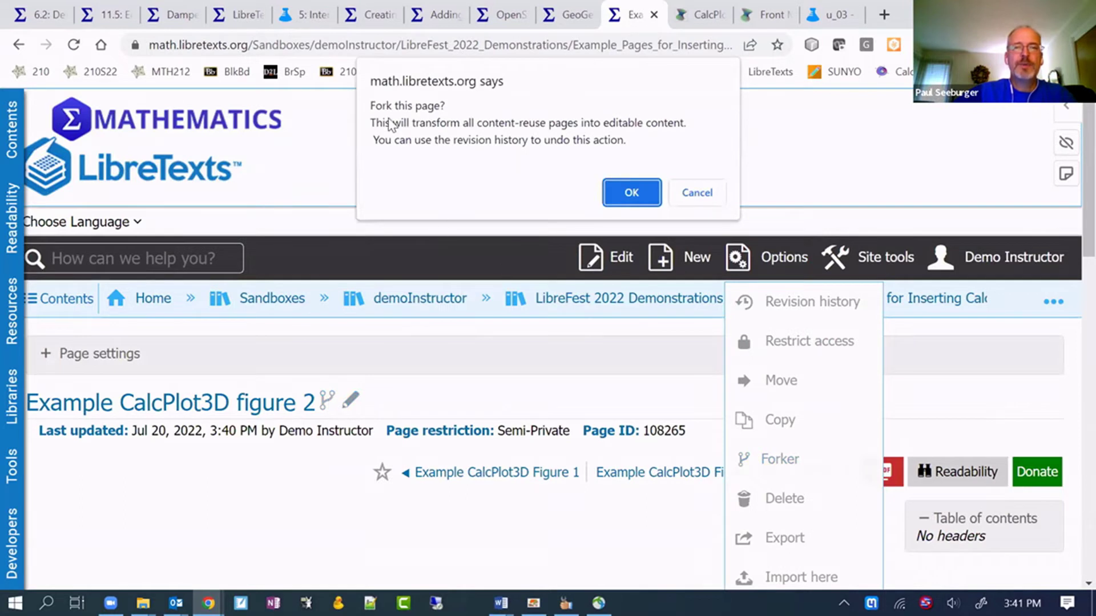
pyautogui.click(631, 194)
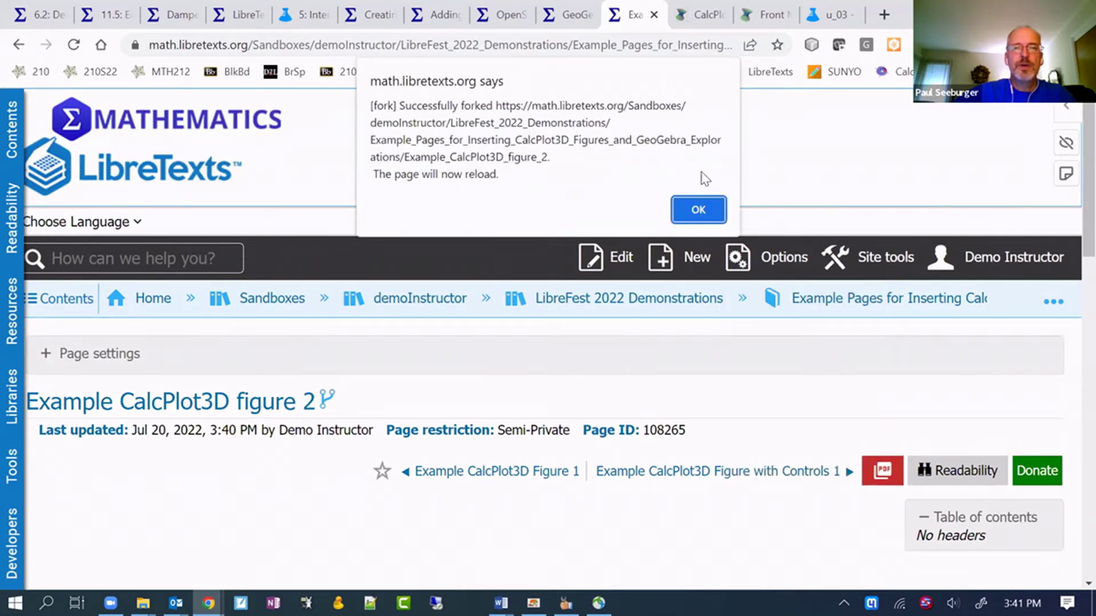
pyautogui.click(690, 210)
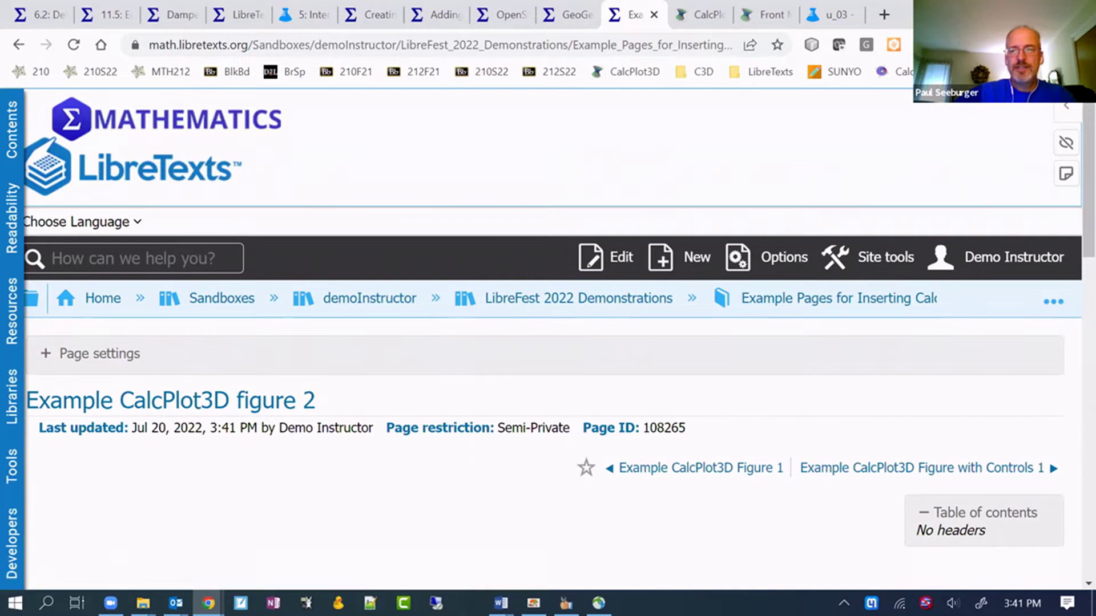
# Step: Rotate the figure, then open the page in the editor and rotate the figure below the Forker box
pyautogui.scroll(-7, 1039, 378)
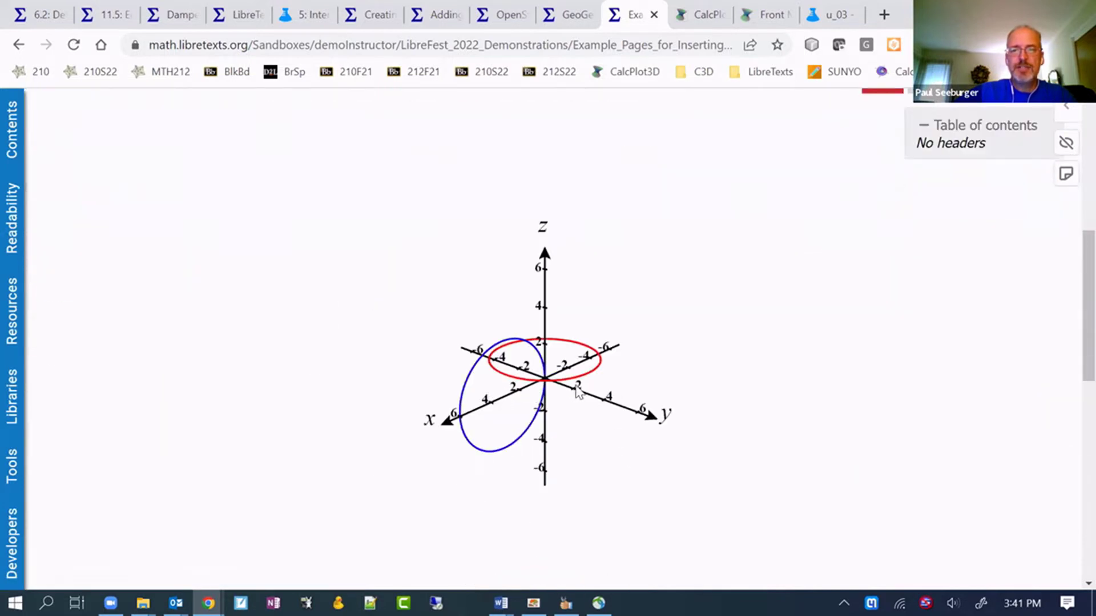
pyautogui.moveTo(576, 391); pyautogui.dragTo(962, 384)
pyautogui.scroll(7, 795, 333)
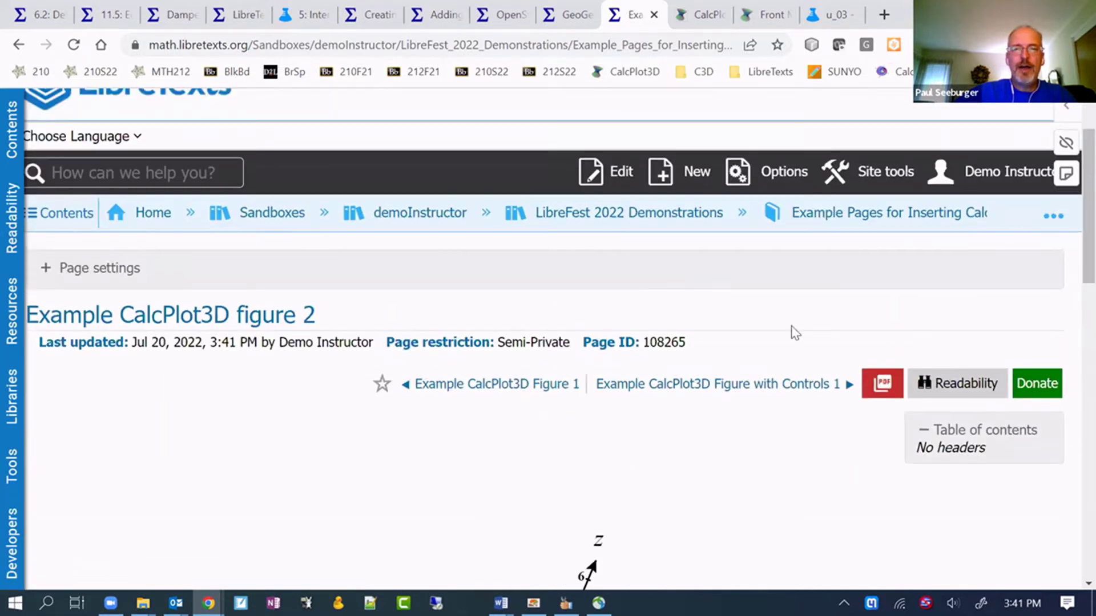
pyautogui.click(622, 177)
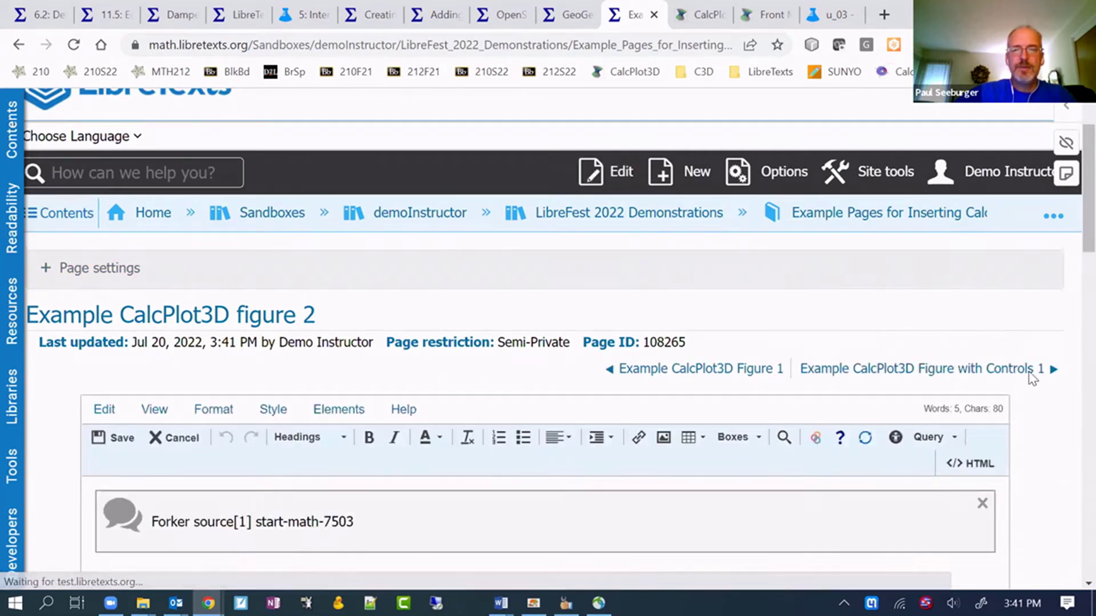
pyautogui.scroll(-5, 1031, 379)
pyautogui.click(330, 280)
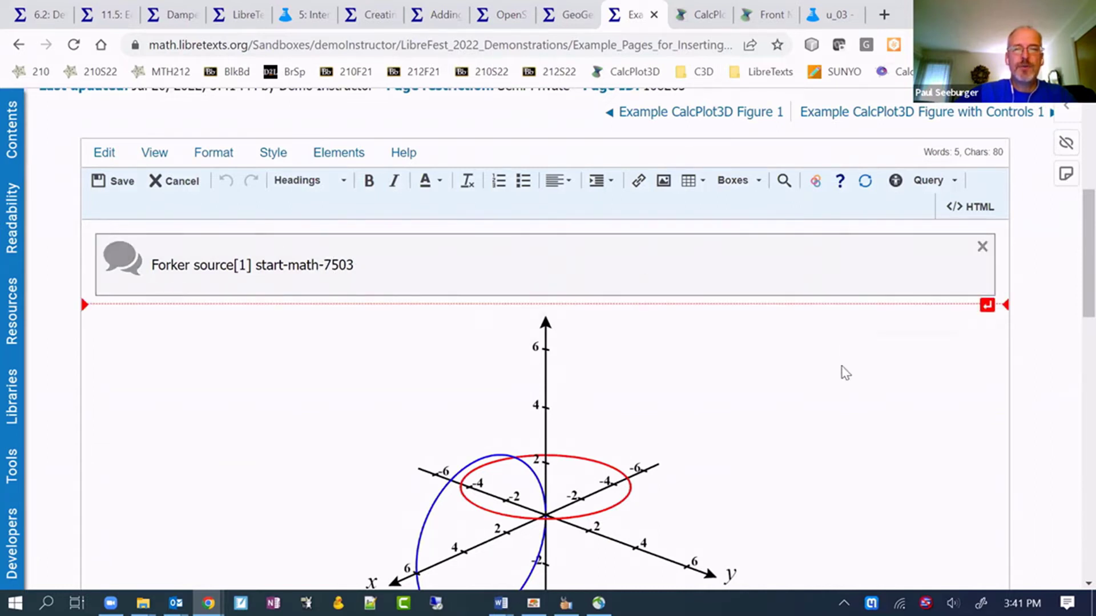
pyautogui.moveTo(544, 474)
pyautogui.mouseDown()
pyautogui.moveTo(574, 484)
pyautogui.moveTo(541, 488)
pyautogui.mouseUp()
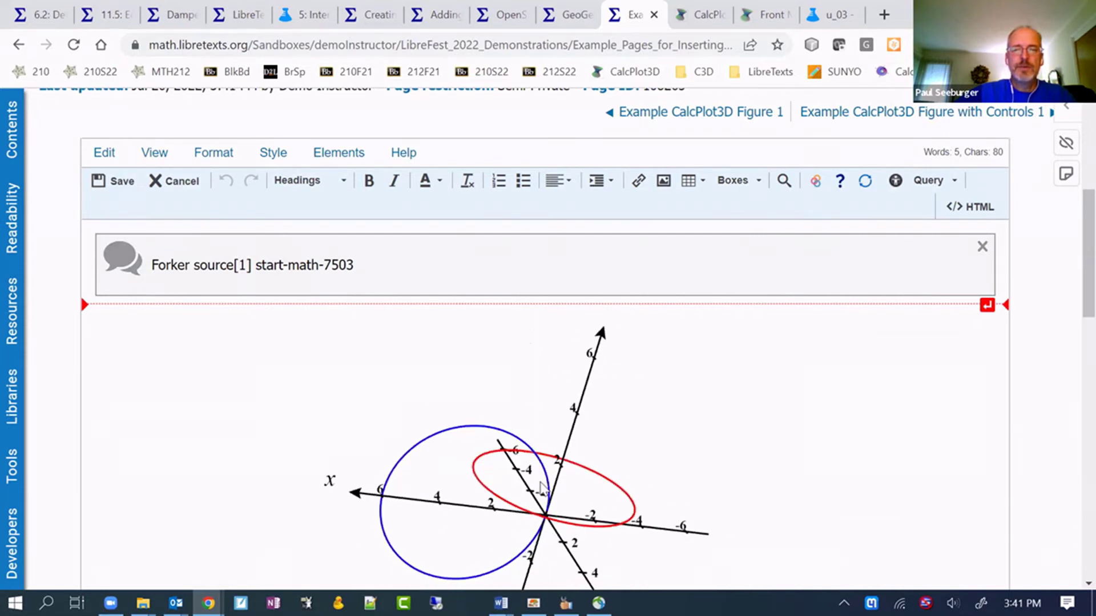
# Step: Show the HTML source, zoom in, and select the iframe parameter string from ?type= onward
pyautogui.click(961, 212)
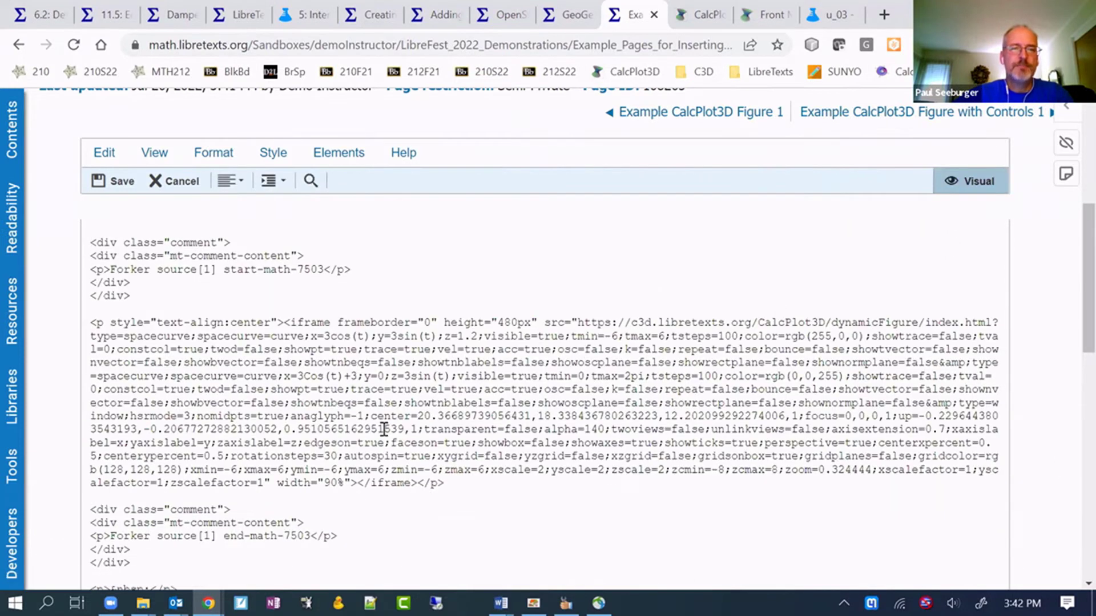
pyautogui.scroll(-2, 626, 479)
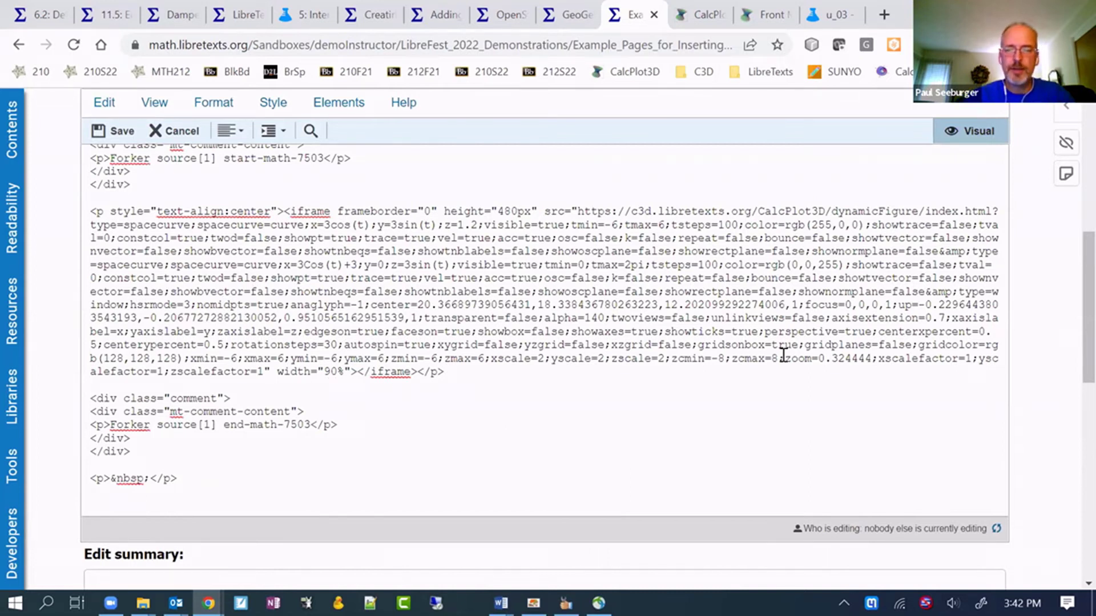
pyautogui.hotkey('ctrl', '+')
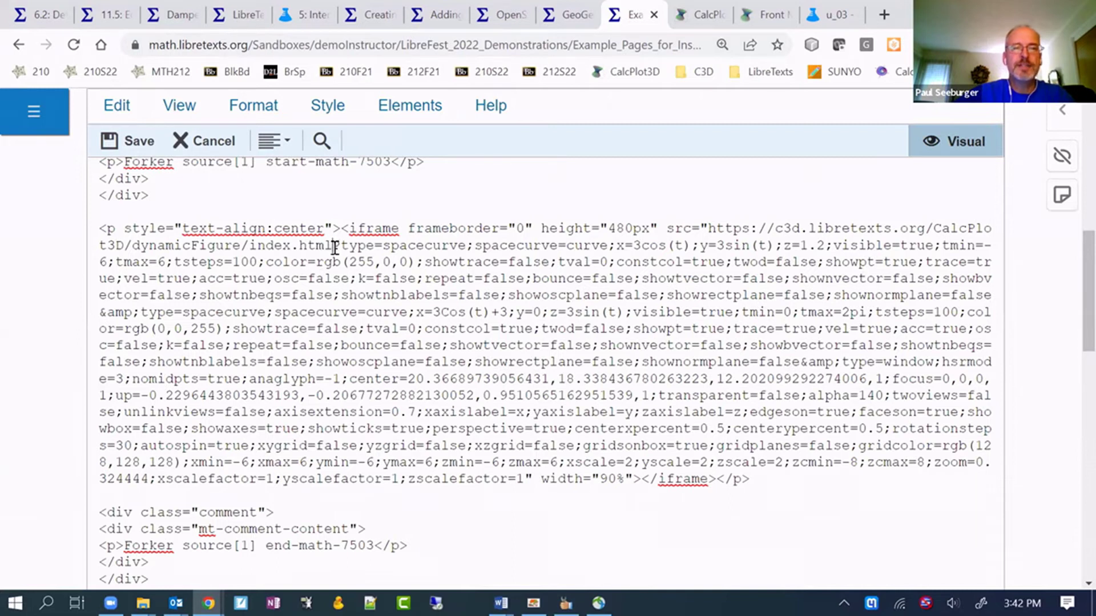
pyautogui.moveTo(336, 245); pyautogui.dragTo(522, 478)
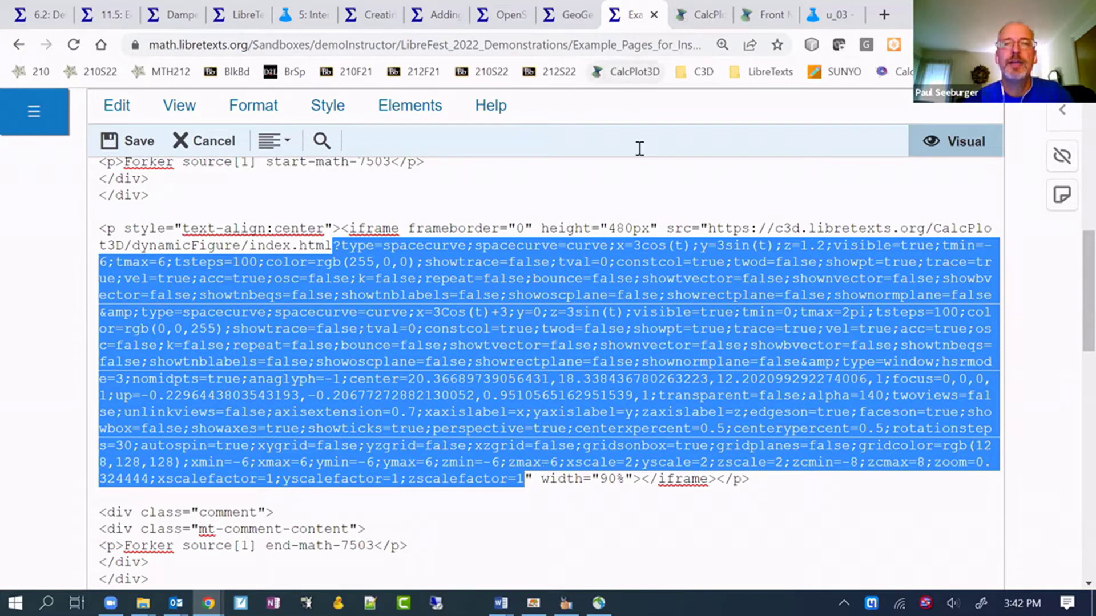
# Step: In CalcPlot3D, make the surface z = 7xy/e^(x²+y²) translucent and add a contour plot
pyautogui.click(698, 20)
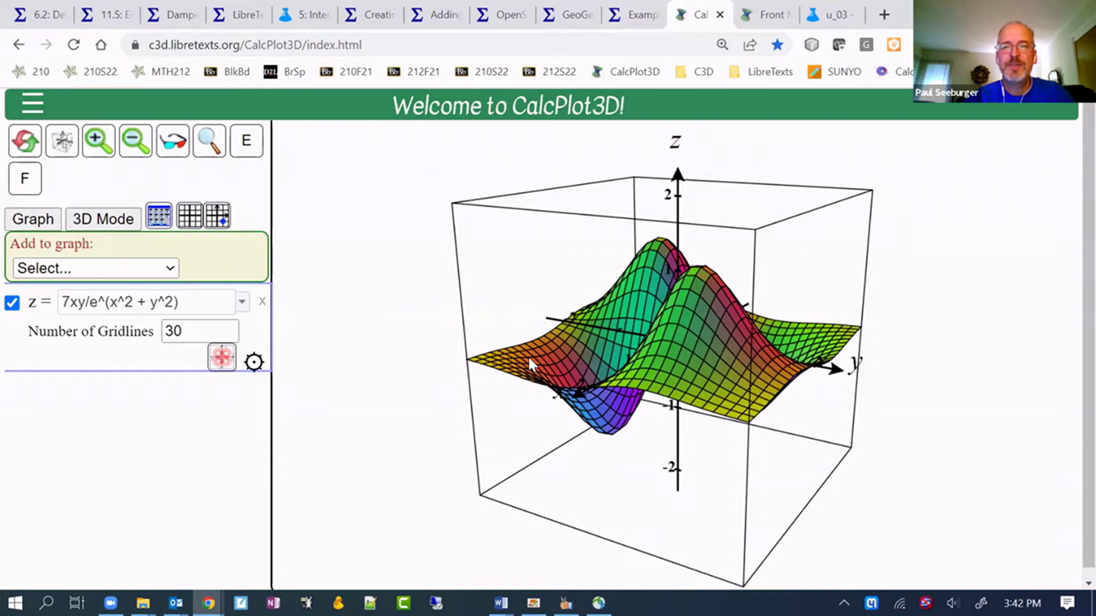
pyautogui.moveTo(528, 355); pyautogui.dragTo(563, 392)
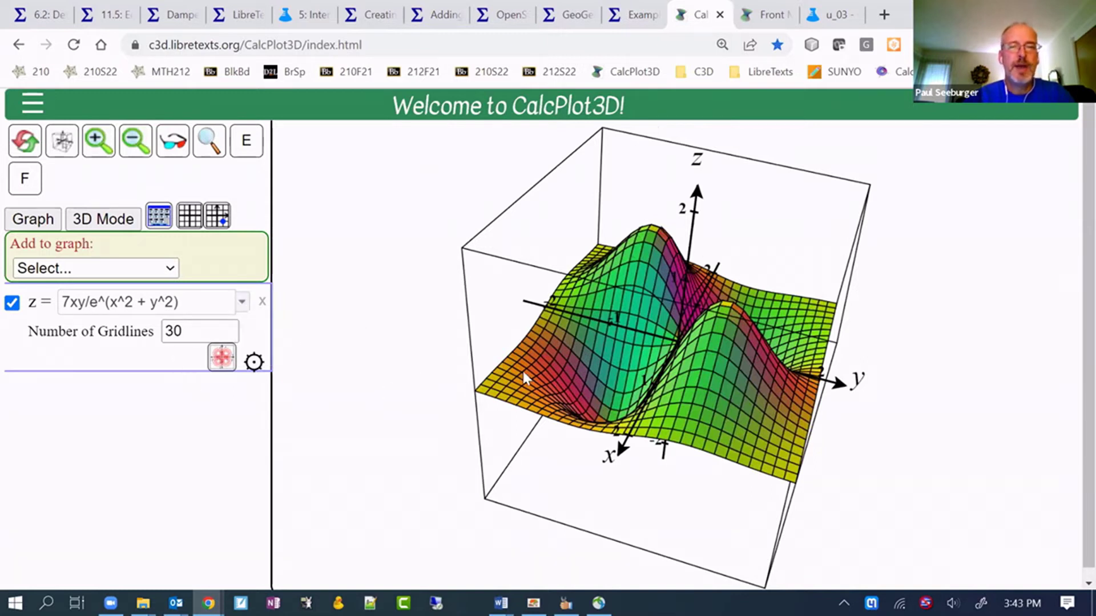
pyautogui.click(210, 144)
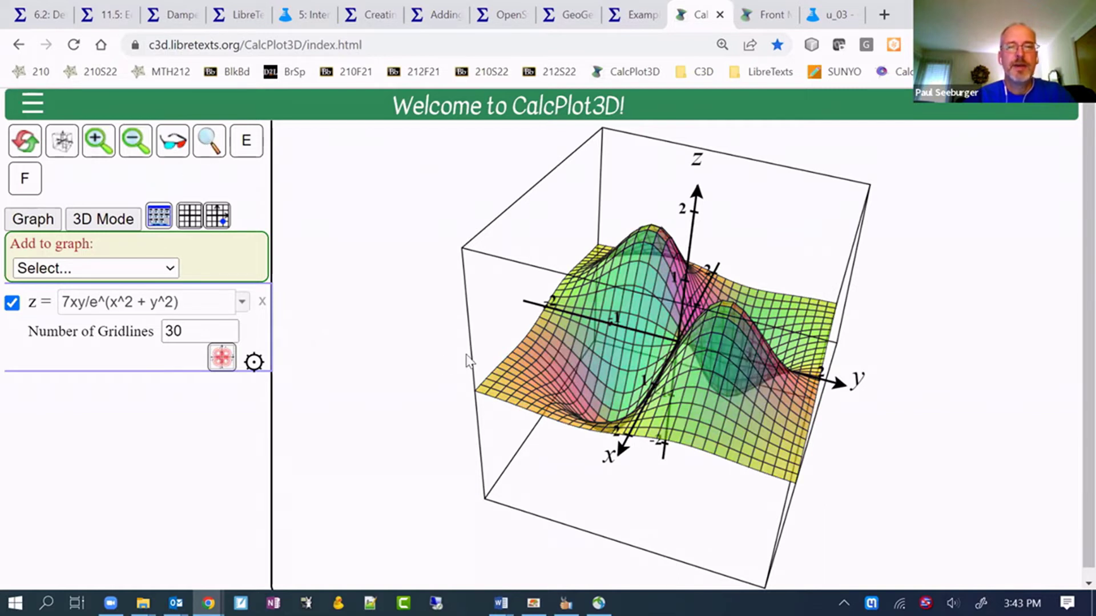
pyautogui.moveTo(486, 360); pyautogui.dragTo(478, 359)
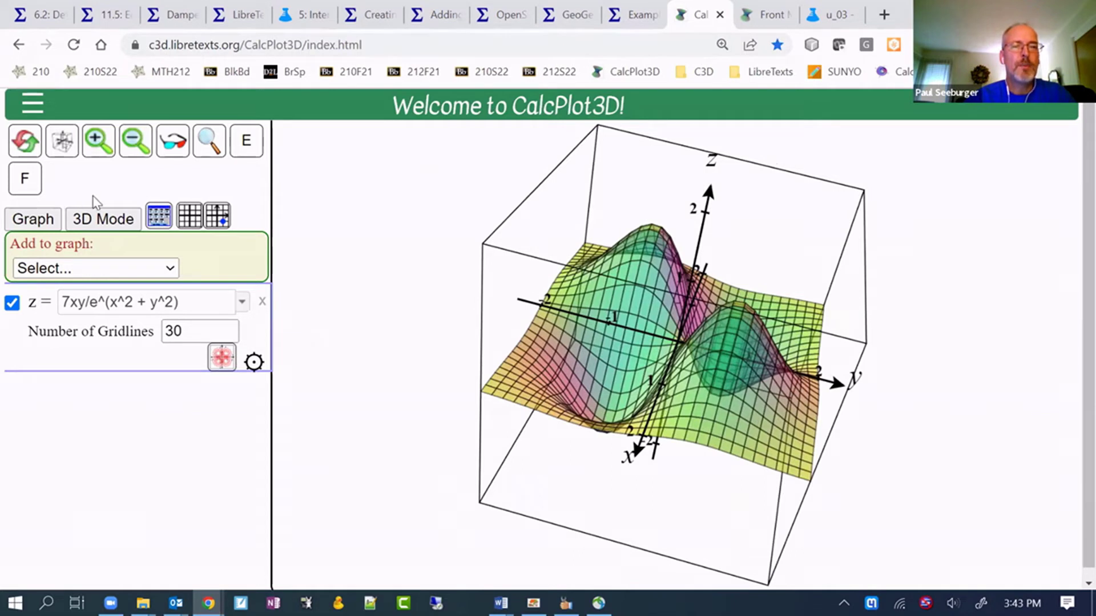
pyautogui.click(220, 360)
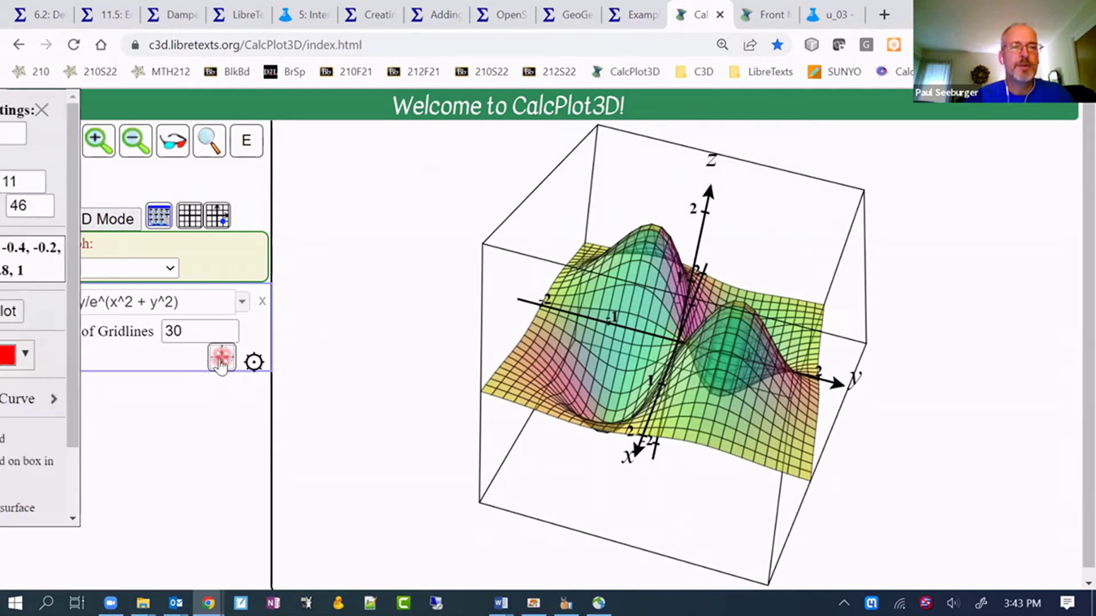
pyautogui.click(125, 312)
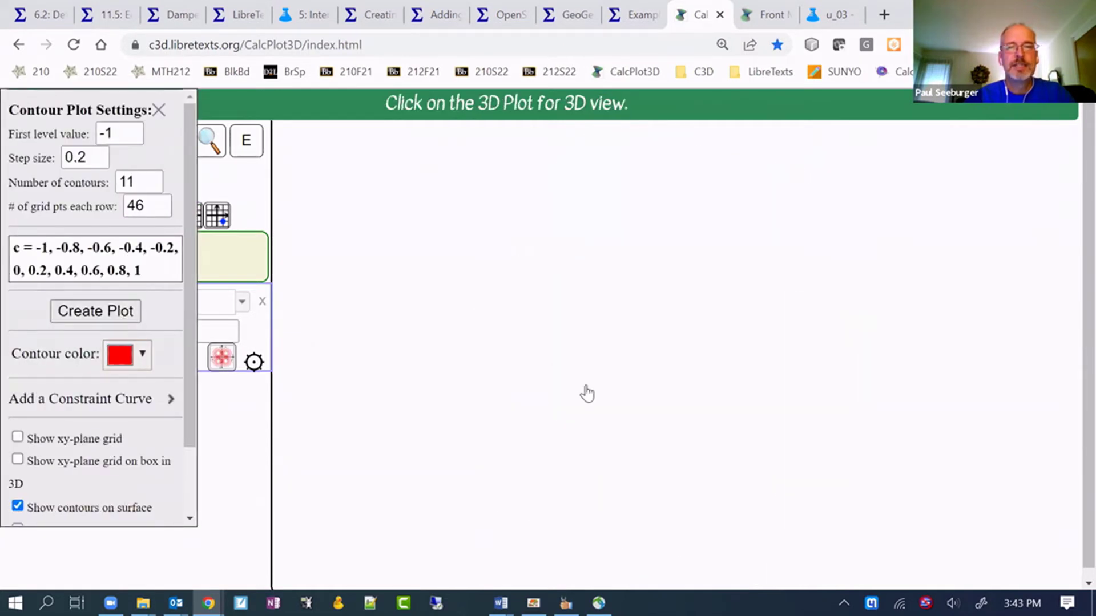
pyautogui.click(640, 371)
pyautogui.moveTo(638, 364)
pyautogui.mouseDown()
pyautogui.moveTo(720, 363)
pyautogui.moveTo(656, 374)
pyautogui.mouseUp()
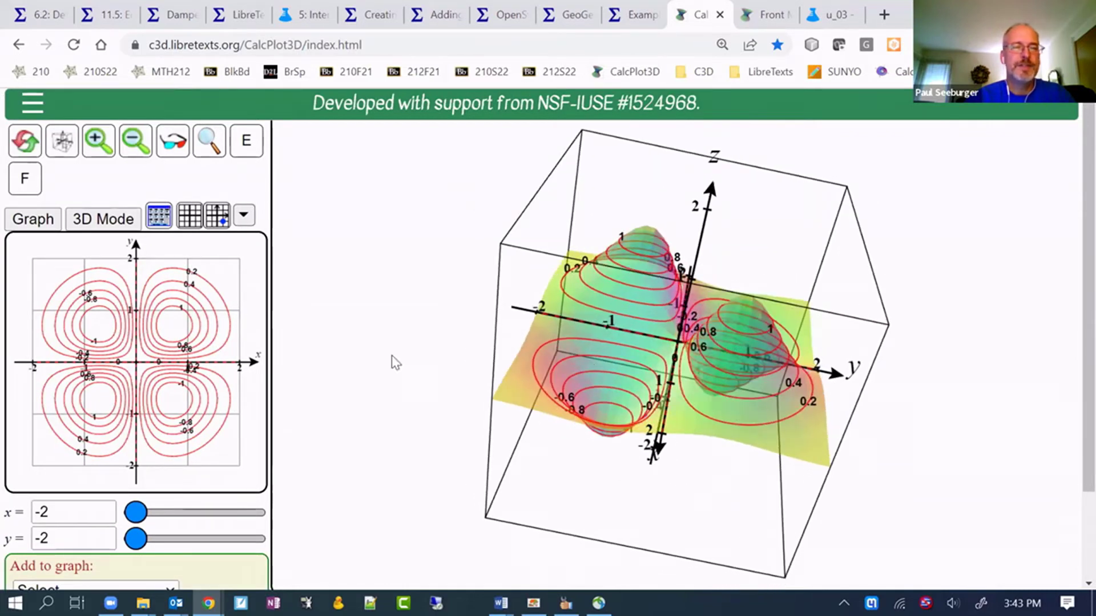
# Step: Encode the current view in the URL from the main File menu
pyautogui.click(31, 105)
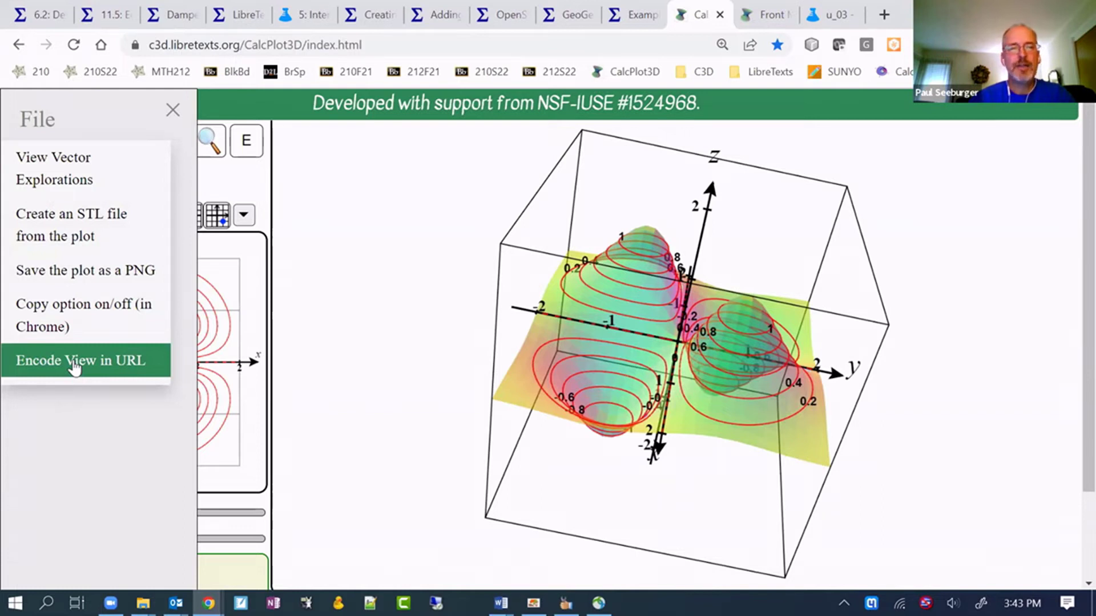
pyautogui.click(76, 364)
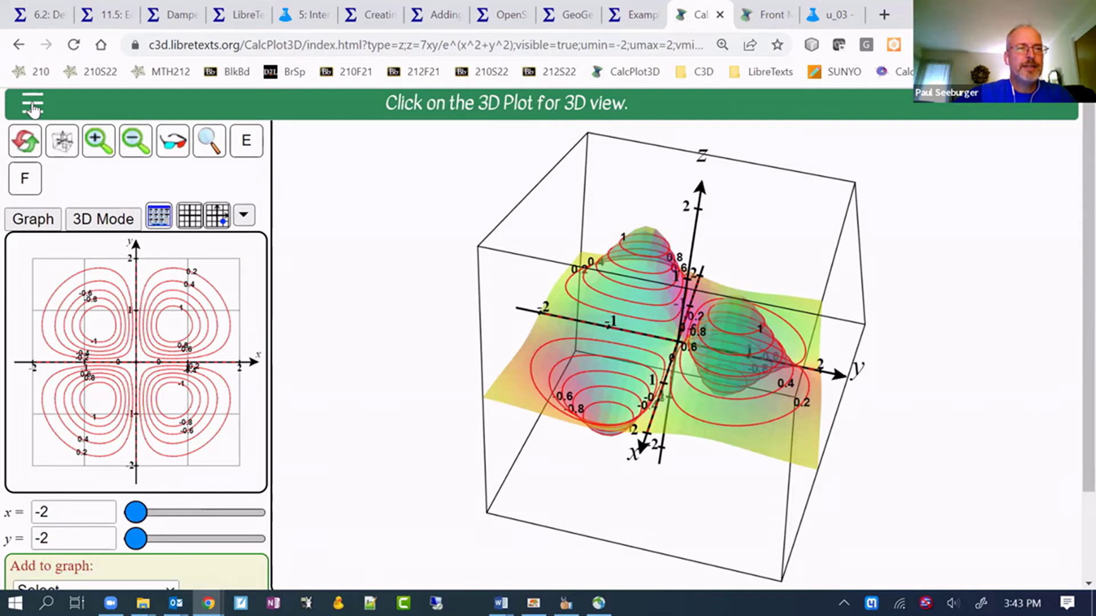
pyautogui.click(33, 106)
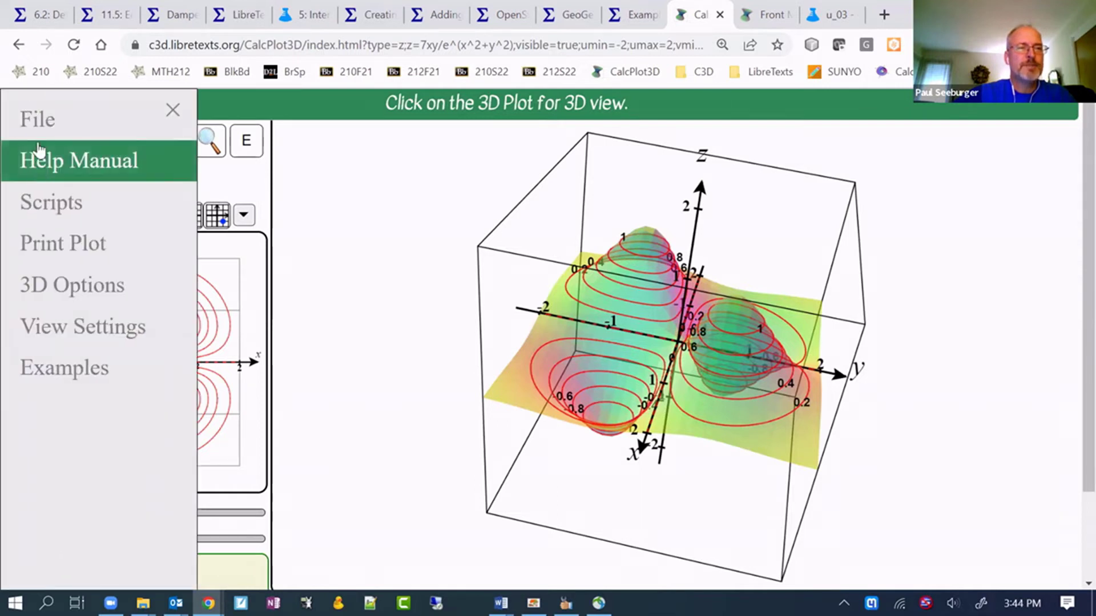
pyautogui.click(173, 110)
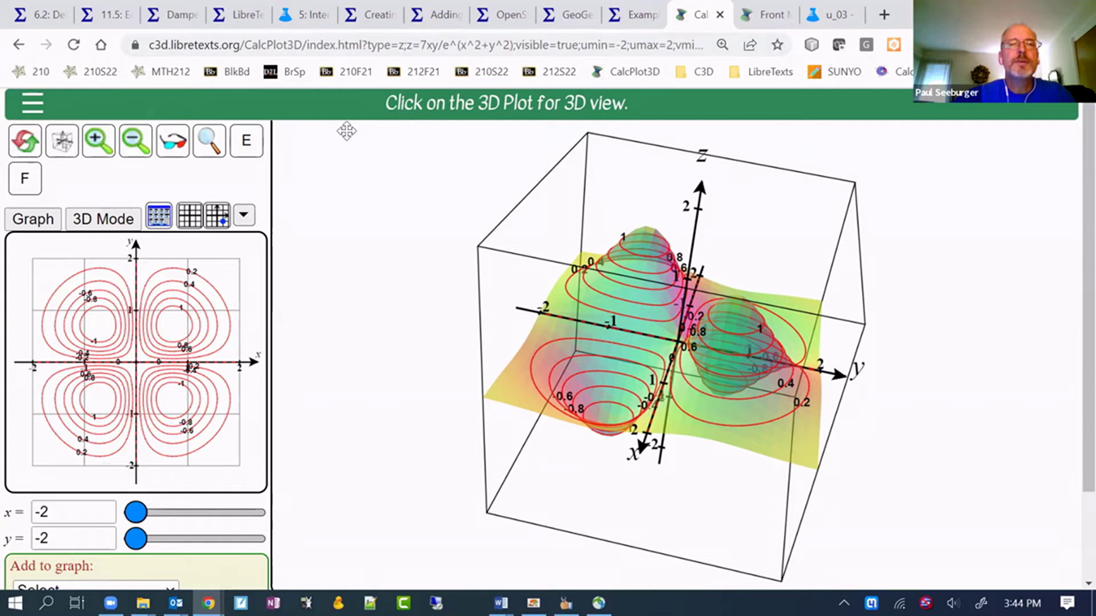
# Step: Select the encoded view parameters from ?type= to the URL's end, then return to the LibreTexts editor
pyautogui.click(364, 45)
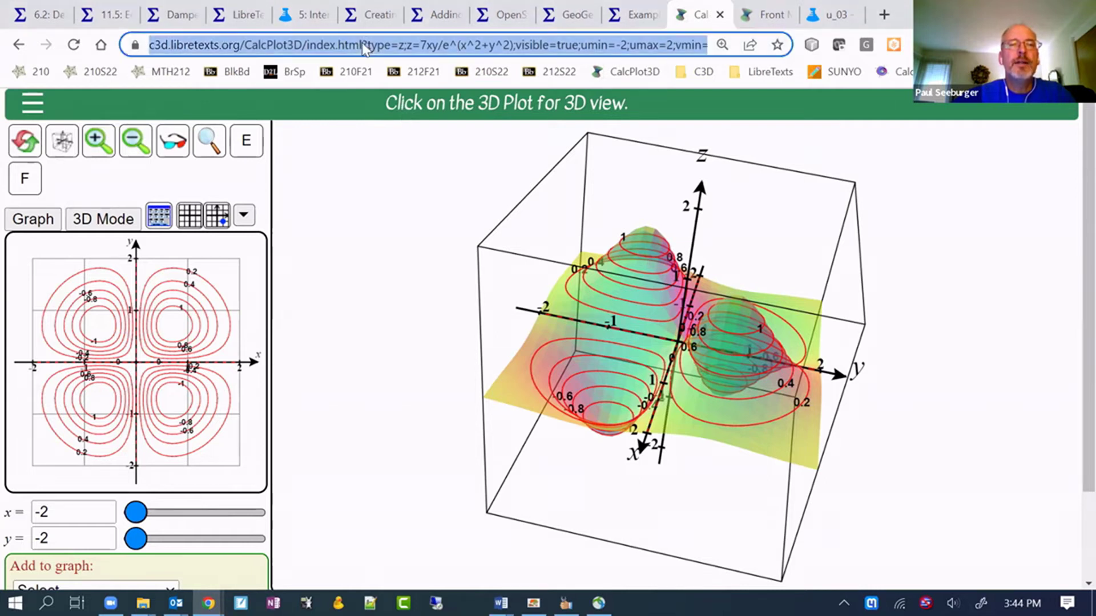
pyautogui.click(363, 45)
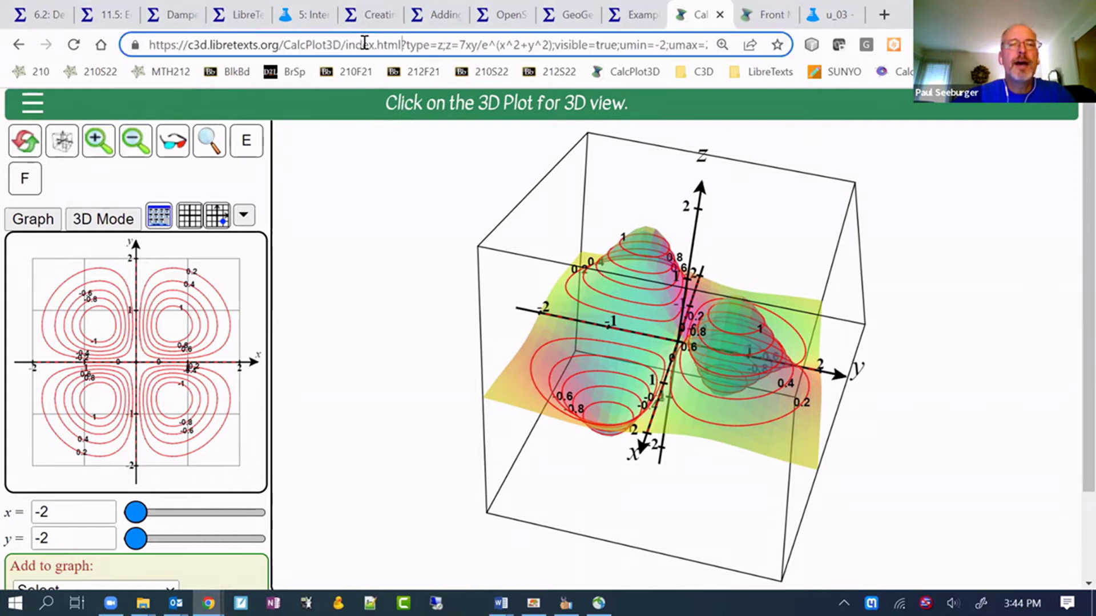
pyautogui.moveTo(401, 44); pyautogui.dragTo(845, 107)
pyautogui.click(394, 48)
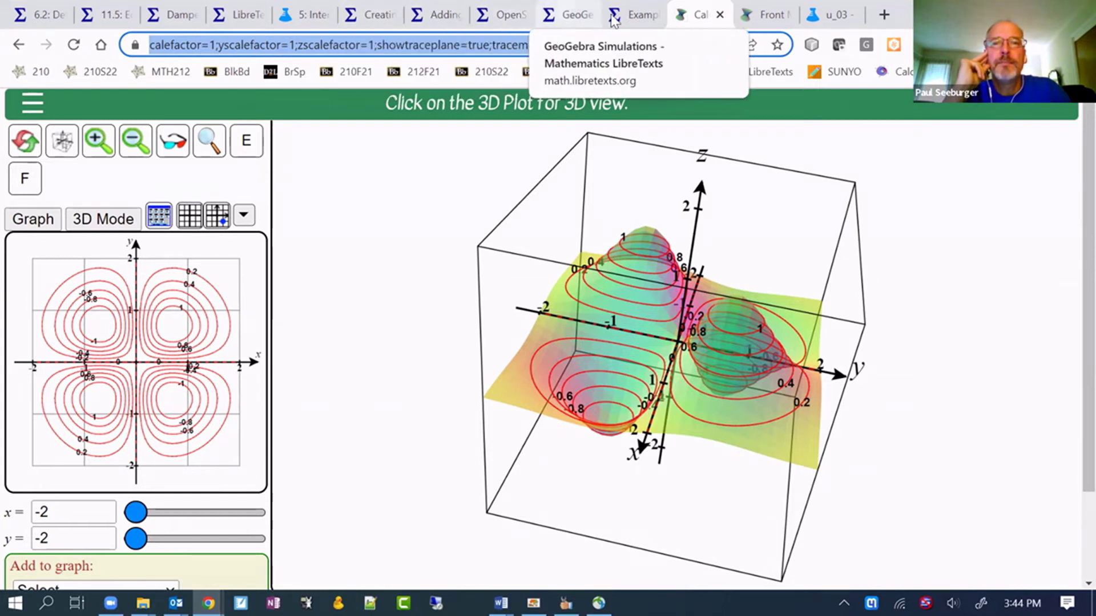
pyautogui.hotkey('ctrl', 'pageup')
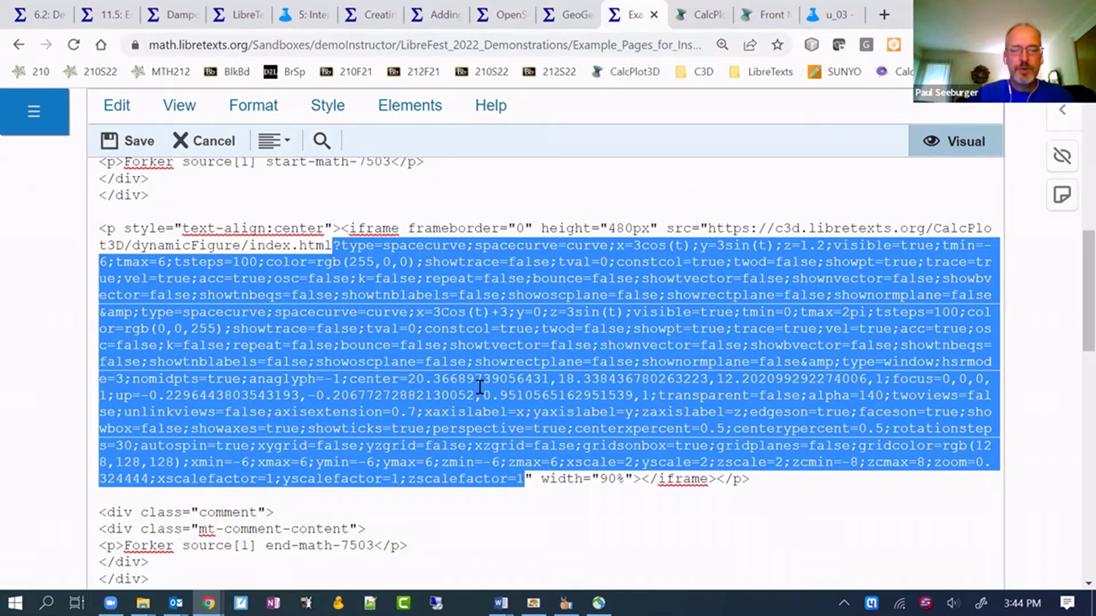
# Step: Paste the new CalcPlot3D view parameters over the selected iframe string and review the embed URL
pyautogui.hotkey('ctrl', 'v')
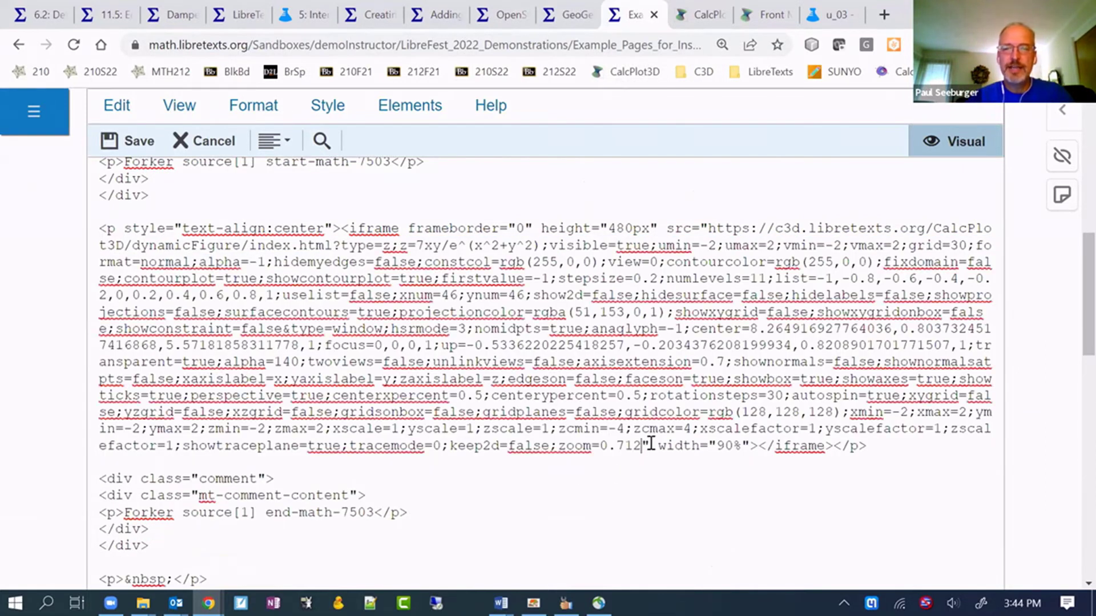
pyautogui.moveTo(640, 453); pyautogui.dragTo(333, 246)
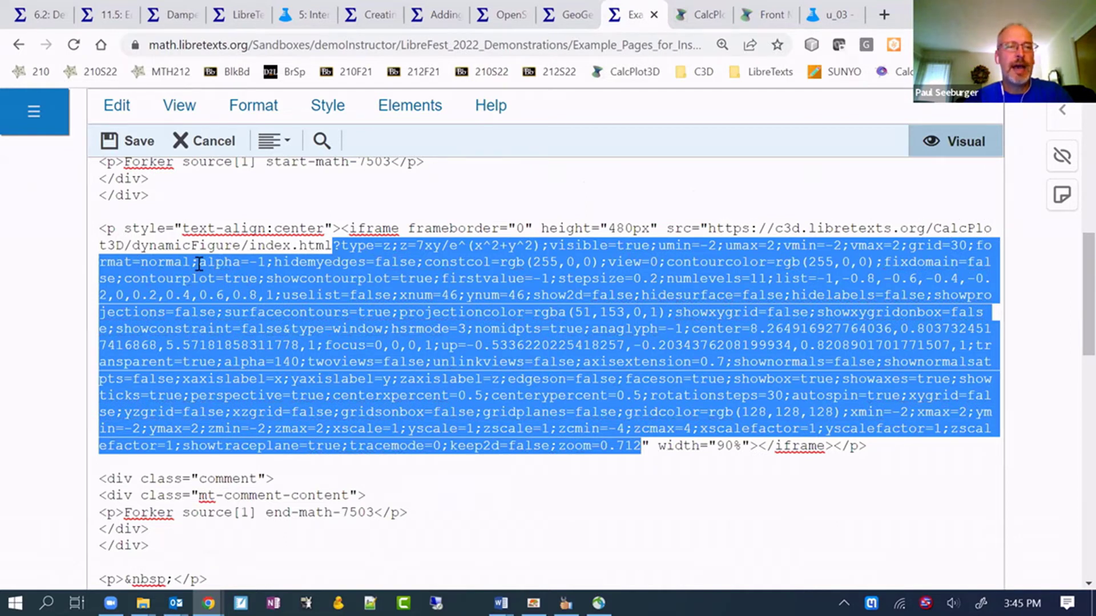
pyautogui.click(234, 245)
pyautogui.moveTo(241, 247); pyautogui.dragTo(136, 249)
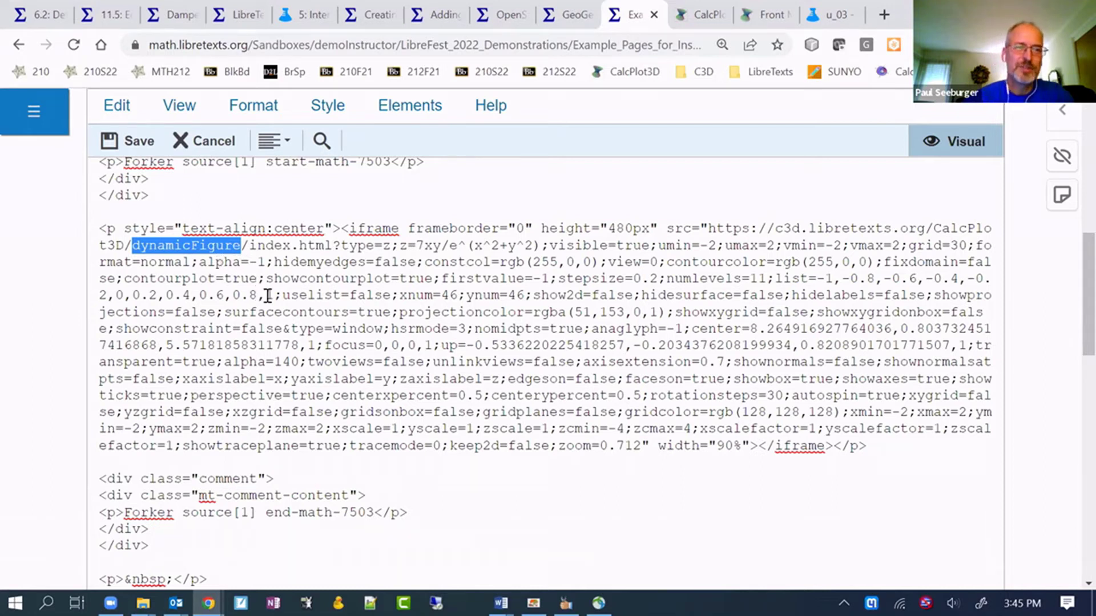
pyautogui.click(29, 404)
# Step: Delete the comment blocks above and below the iframe and the trailing empty paragraph
pyautogui.scroll(1, 166, 304)
pyautogui.scroll(2, 166, 304)
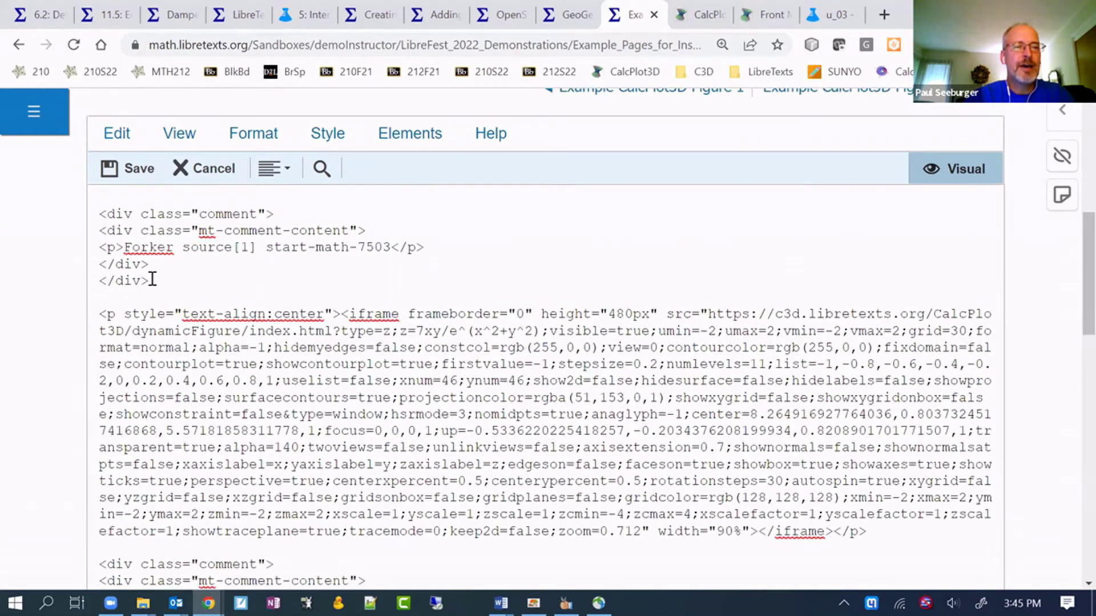
pyautogui.moveTo(150, 281); pyautogui.dragTo(90, 219)
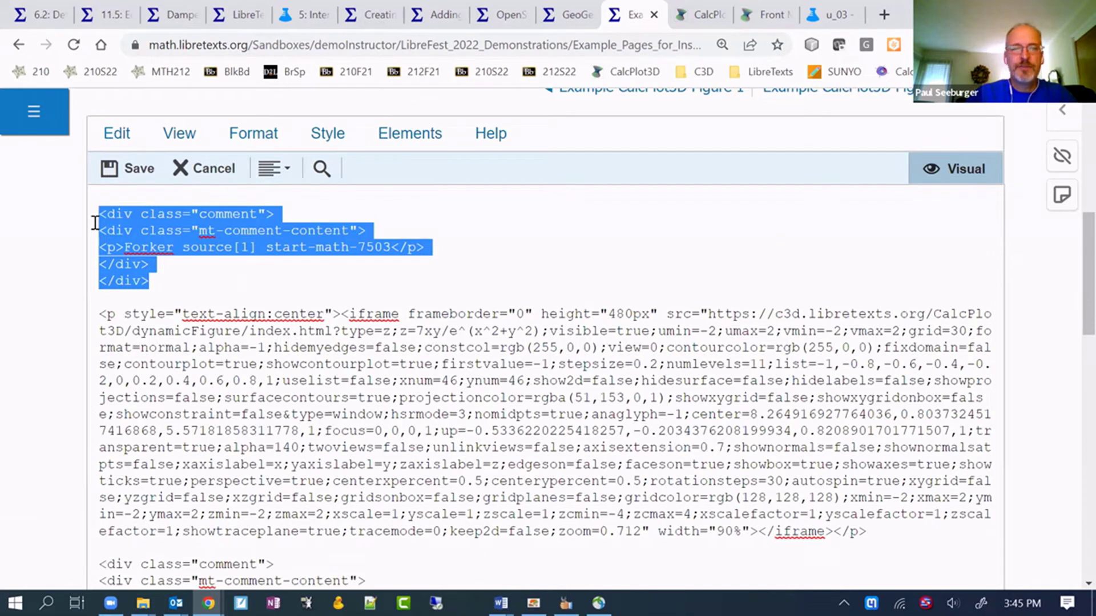
pyautogui.press('Delete')
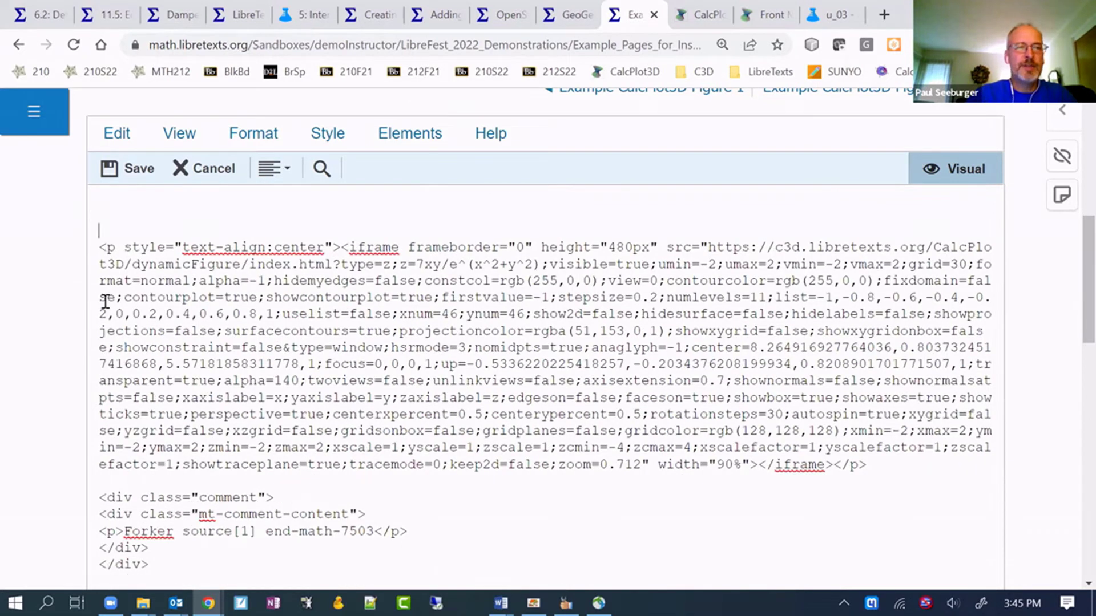
pyautogui.scroll(-1, 105, 301)
pyautogui.moveTo(151, 549); pyautogui.dragTo(90, 482)
pyautogui.press('Delete')
pyautogui.moveTo(228, 516); pyautogui.dragTo(114, 502)
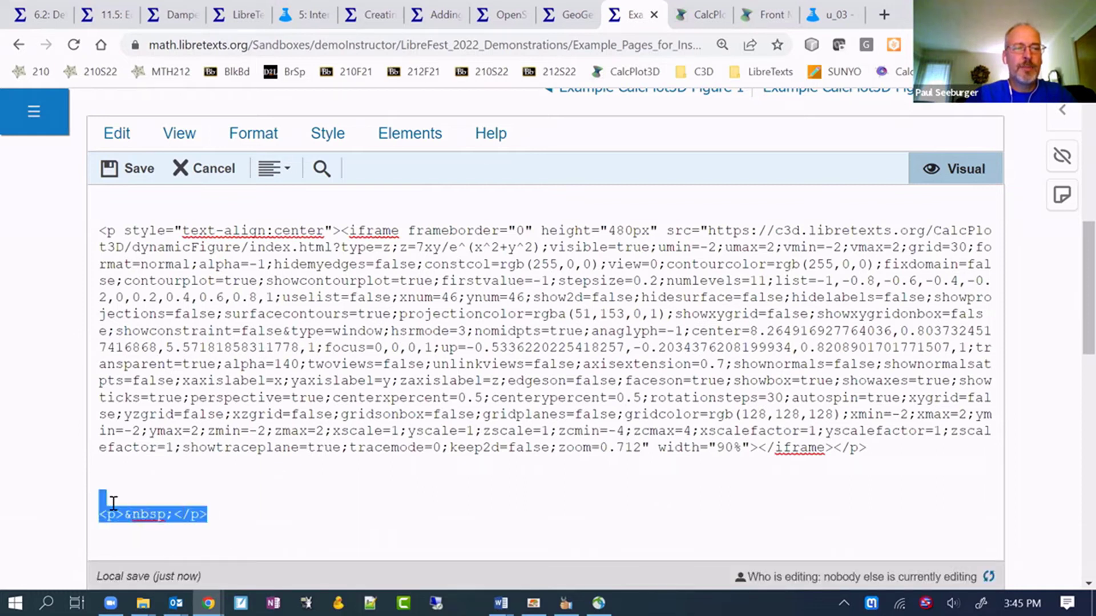
pyautogui.press('Delete')
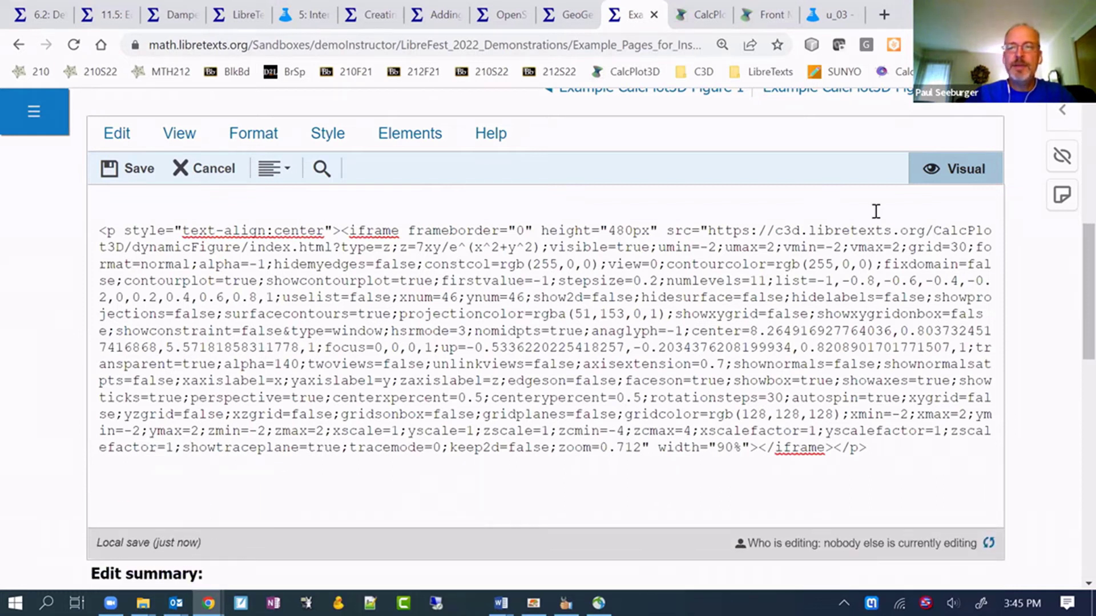
pyautogui.click(963, 170)
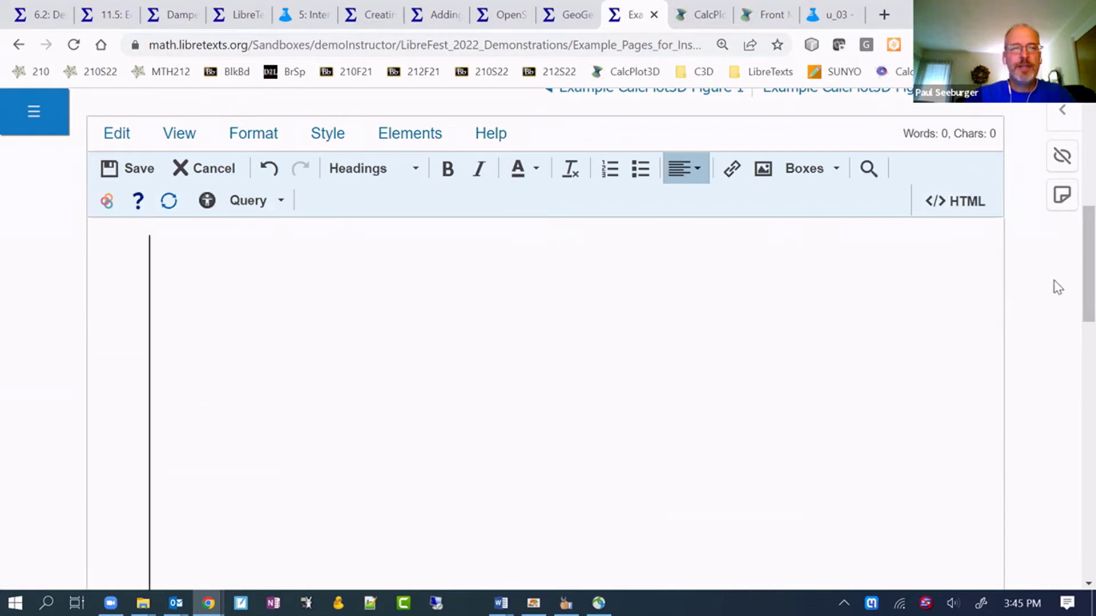
# Step: Rotate the embedded z = 7xy/e^(x²+y²) contoured surface to check it, then save the page
pyautogui.scroll(-3, 1042, 295)
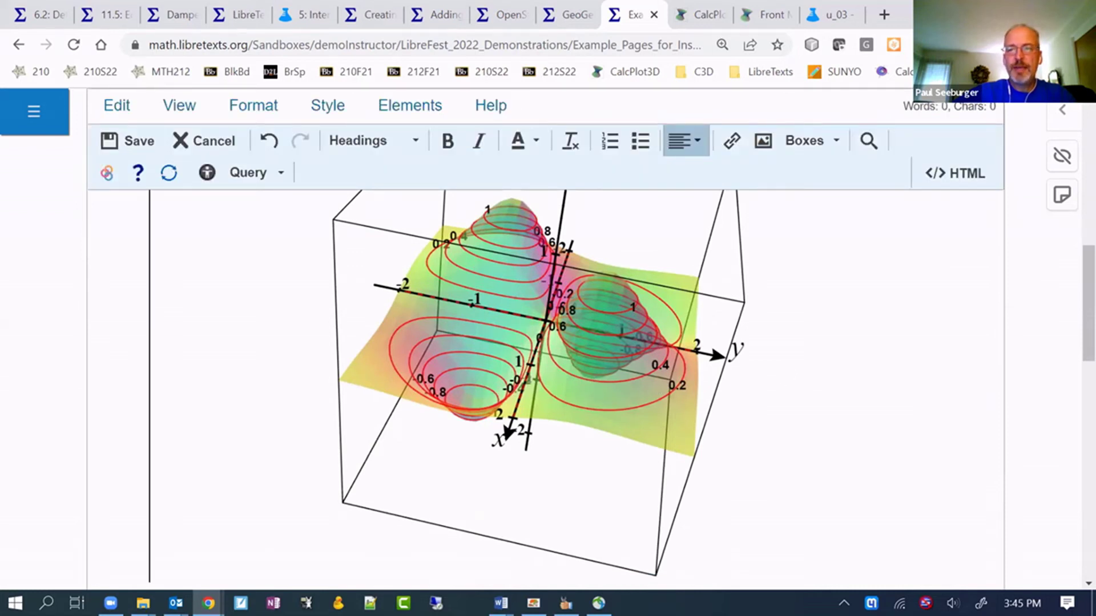
pyautogui.scroll(2, 993, 351)
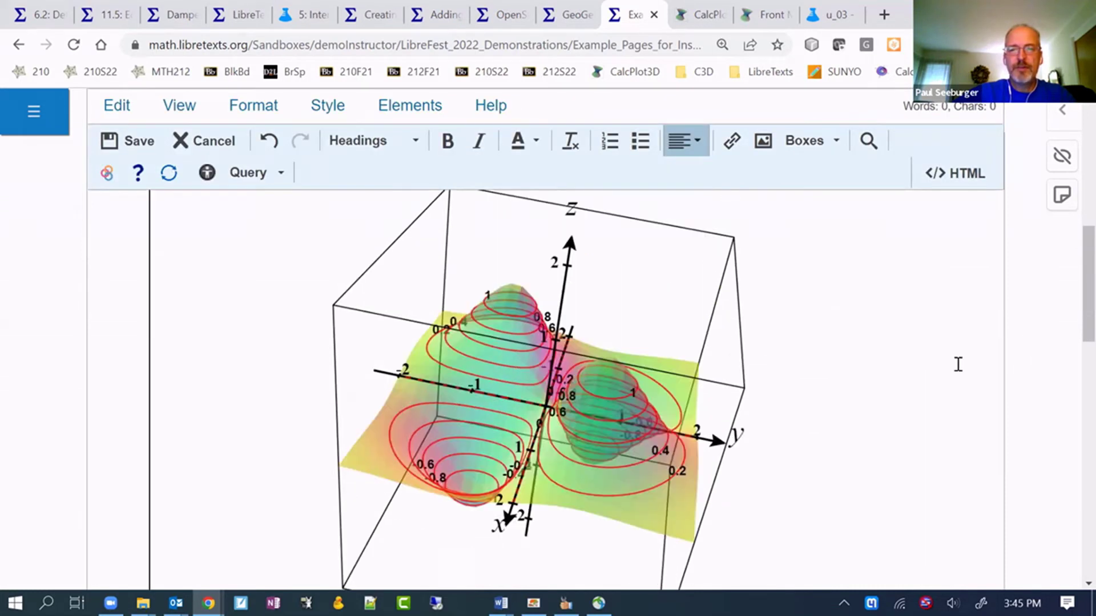
pyautogui.moveTo(611, 404); pyautogui.dragTo(662, 401)
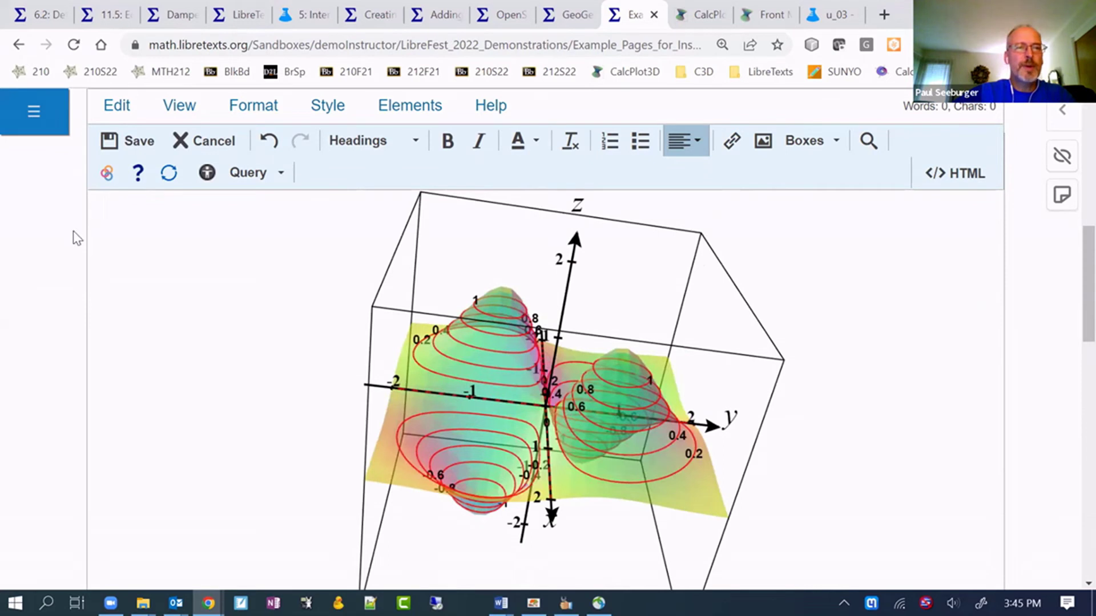
pyautogui.click(128, 141)
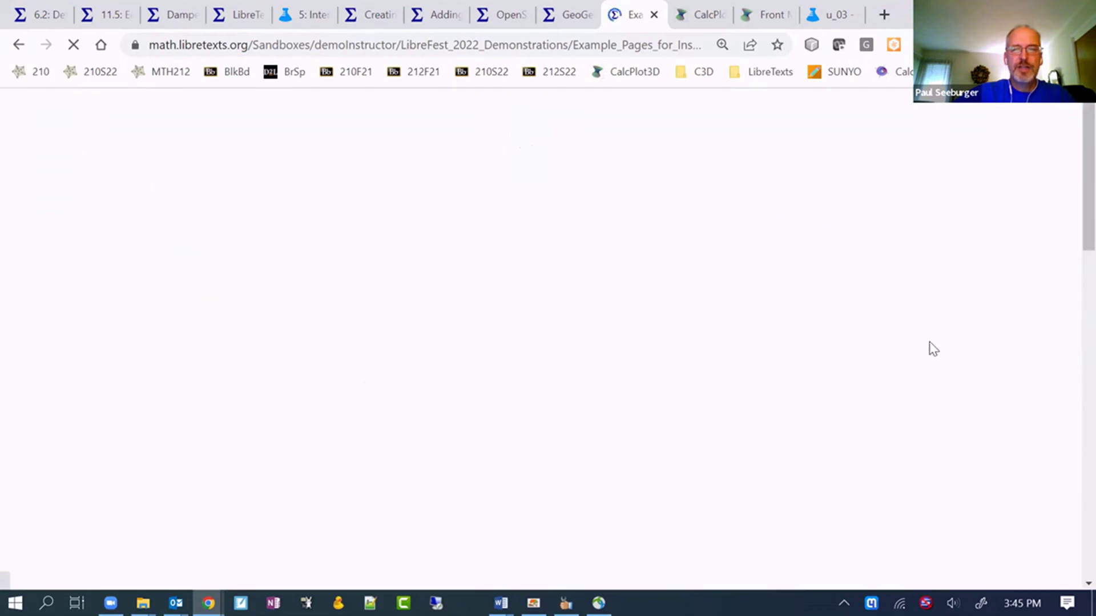
# Step: On the saved Example CalcPlot3D figure 2 page, rotate the surface plot to new angles, including side-on
pyautogui.scroll(-3, 1025, 336)
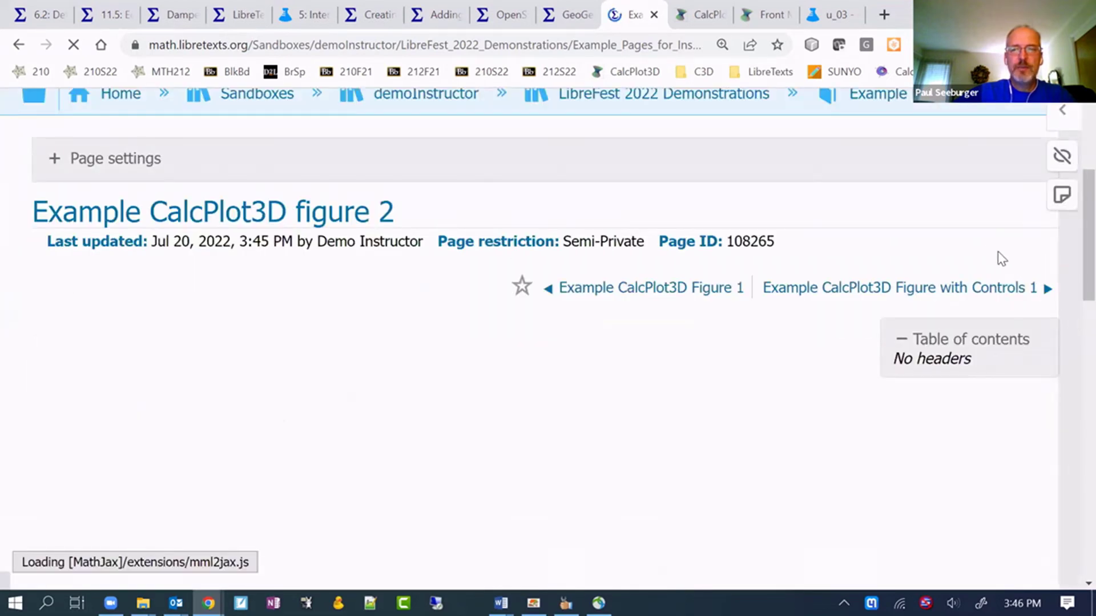
pyautogui.scroll(-4, 997, 252)
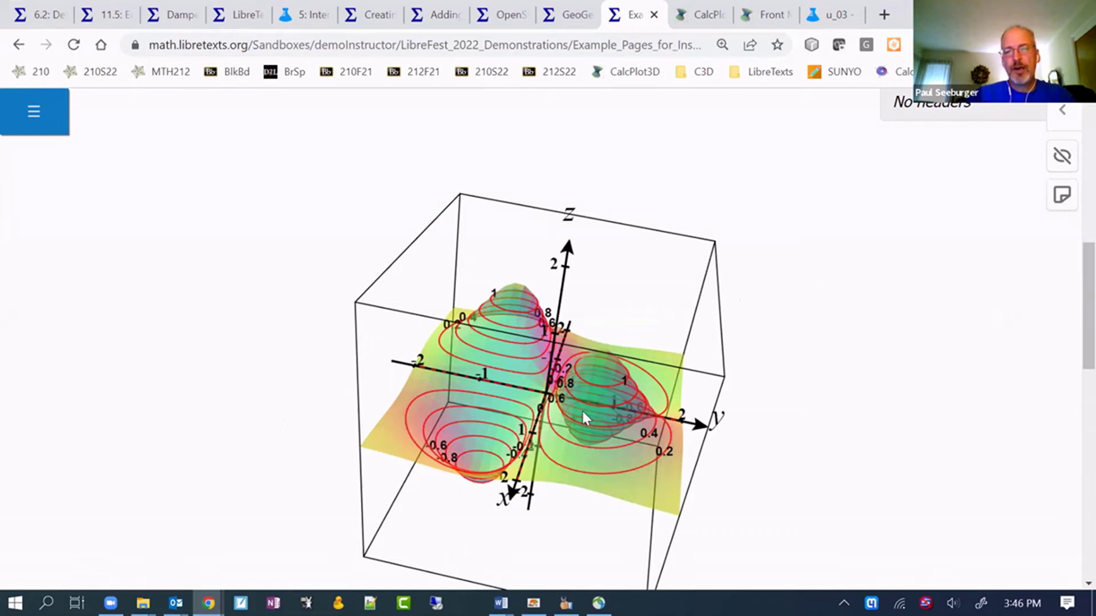
pyautogui.moveTo(593, 400); pyautogui.dragTo(687, 410)
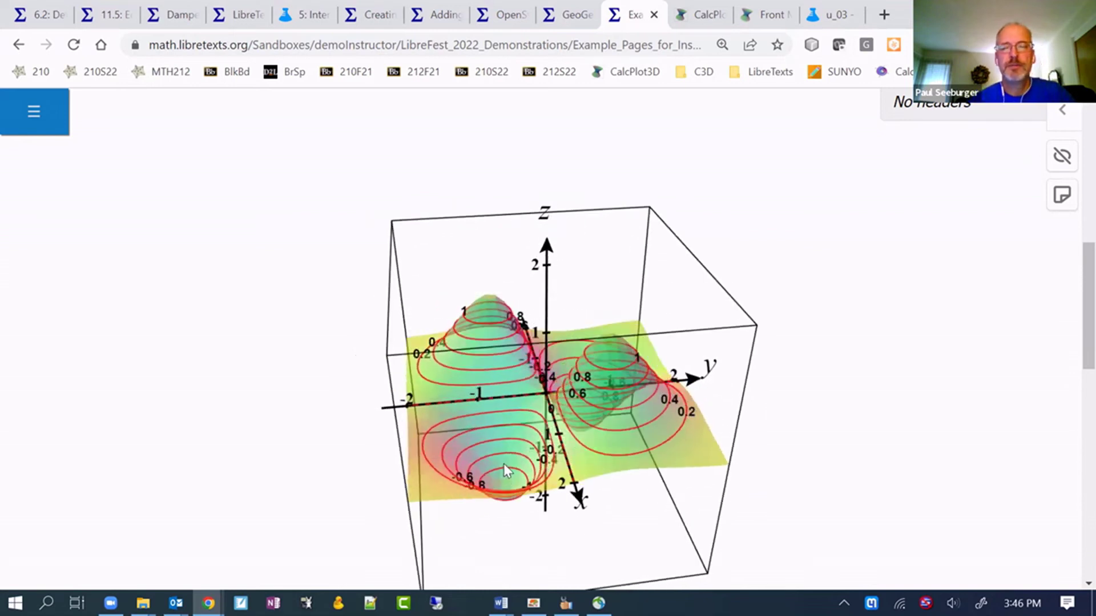
pyautogui.moveTo(506, 460); pyautogui.dragTo(545, 427)
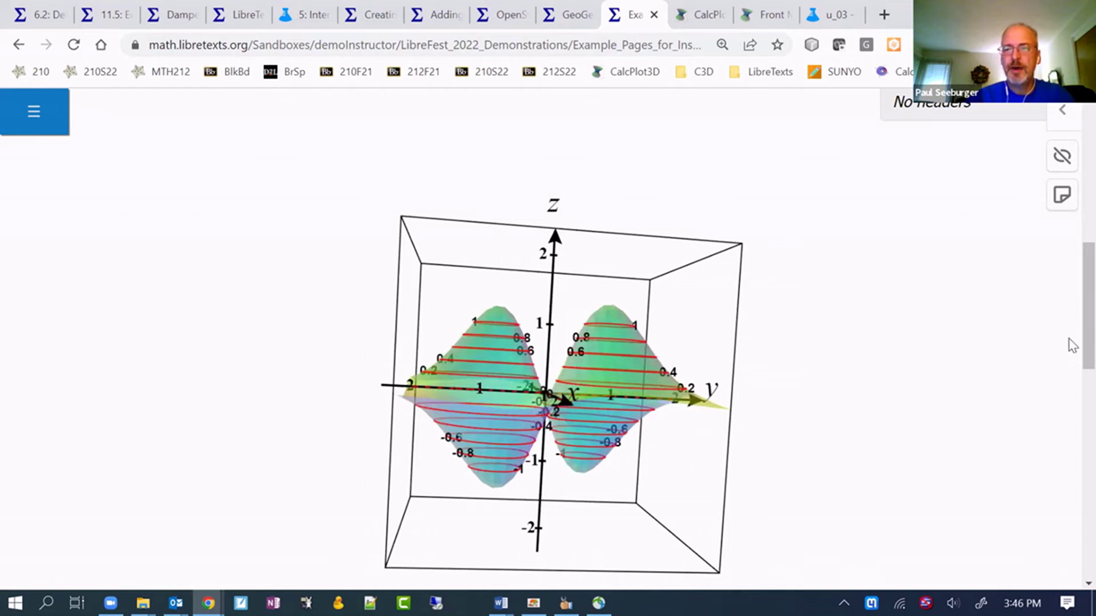
pyautogui.scroll(4, 1071, 308)
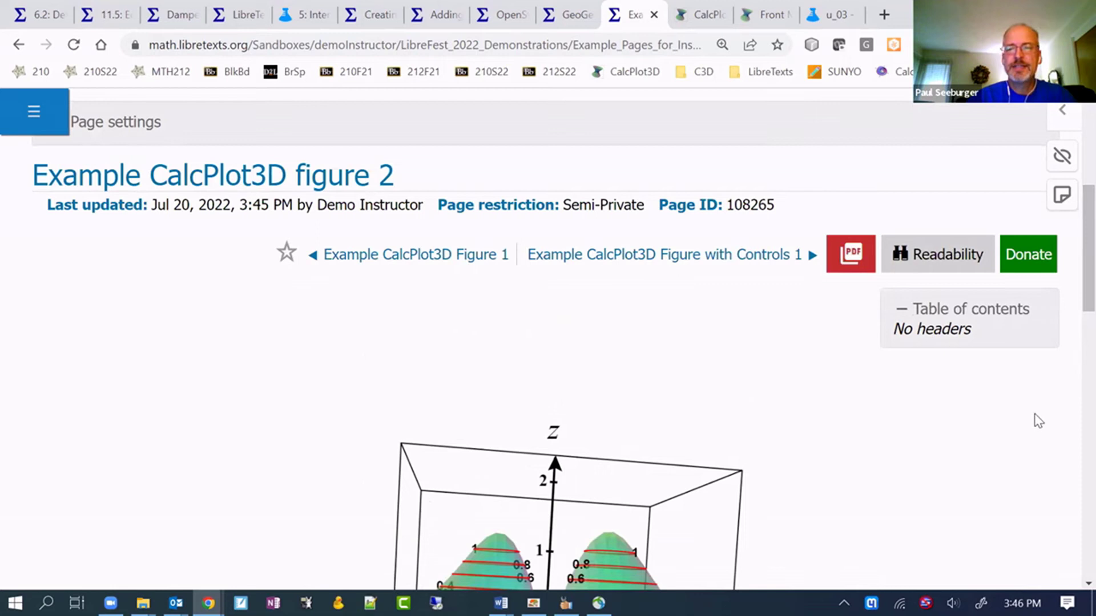
pyautogui.scroll(-2, 1037, 421)
pyautogui.moveTo(628, 530); pyautogui.dragTo(597, 536)
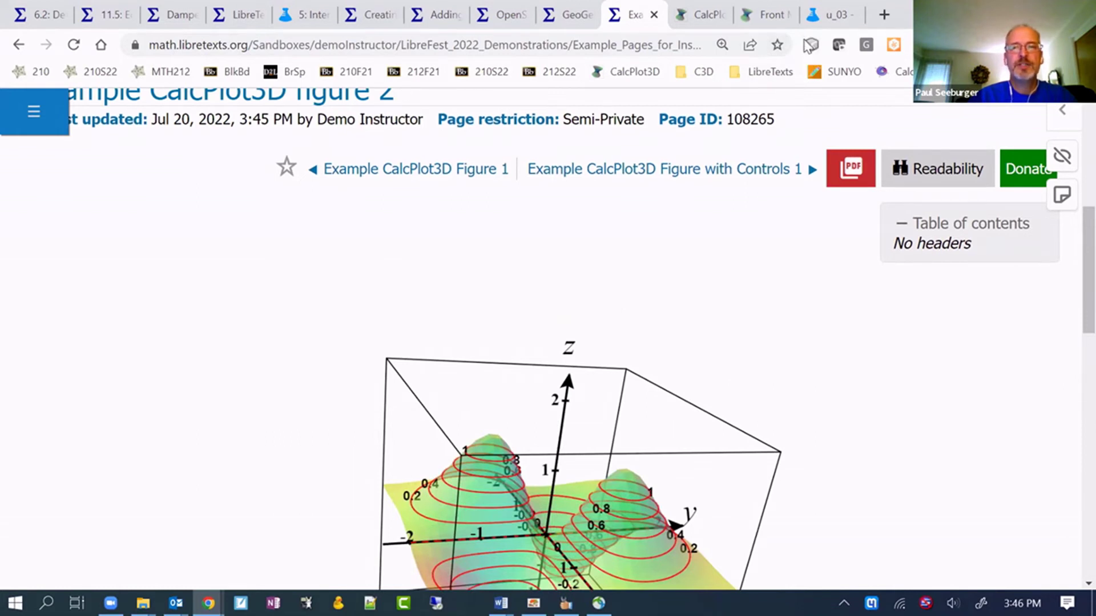
pyautogui.click(826, 18)
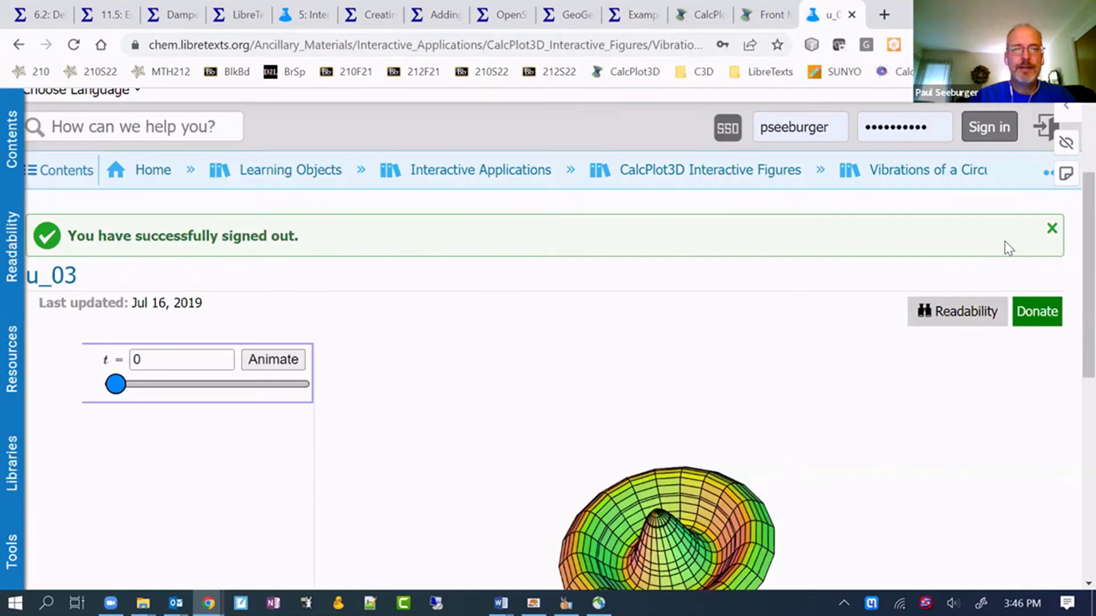
pyautogui.scroll(-1, 913, 320)
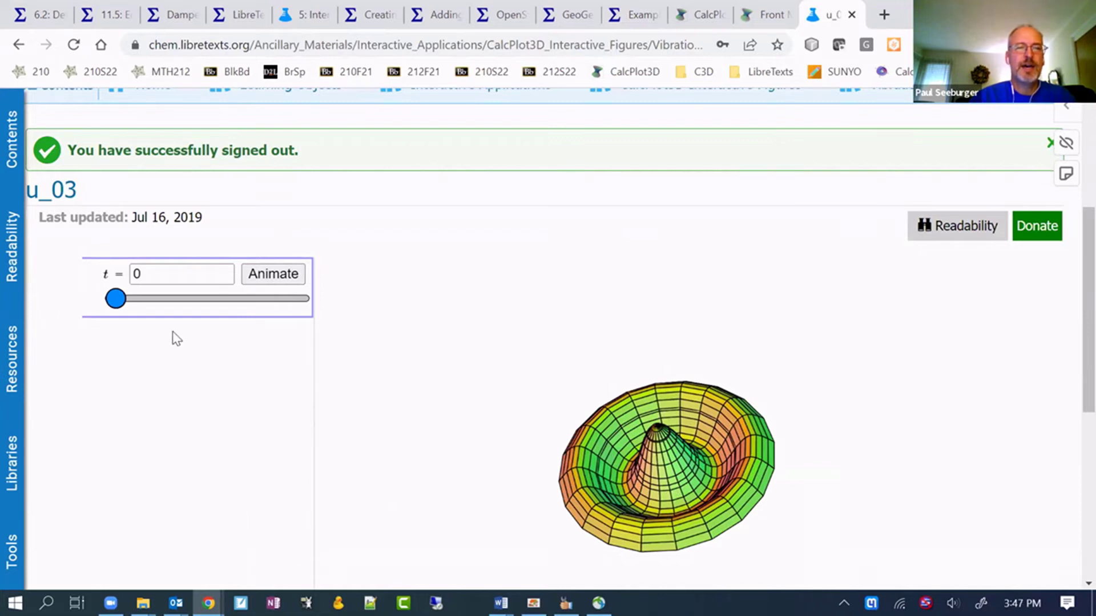
pyautogui.click(265, 280)
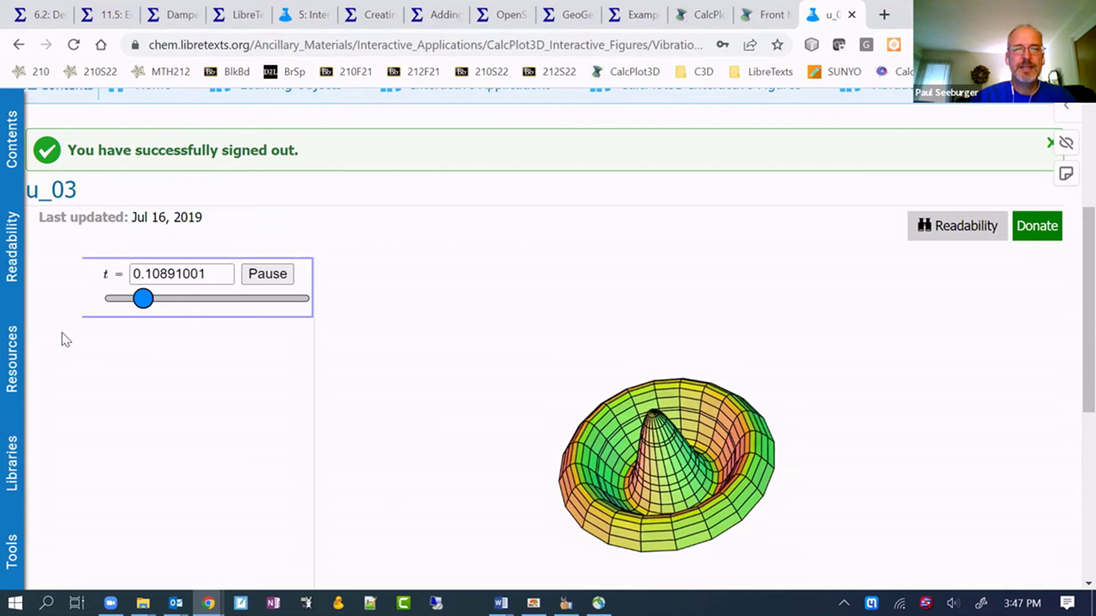
pyautogui.click(278, 278)
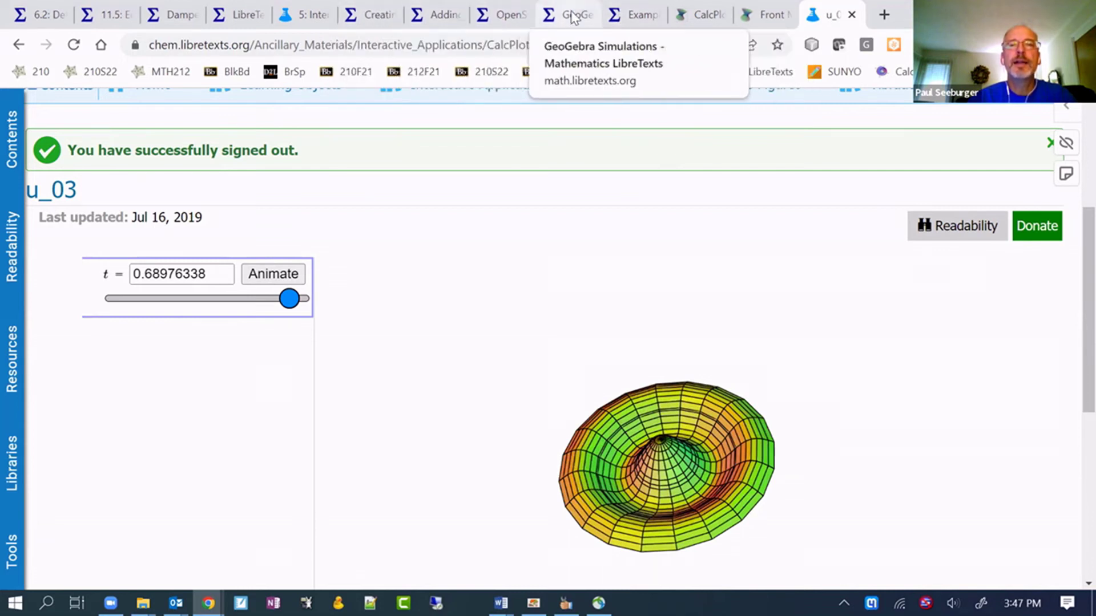
pyautogui.click(633, 14)
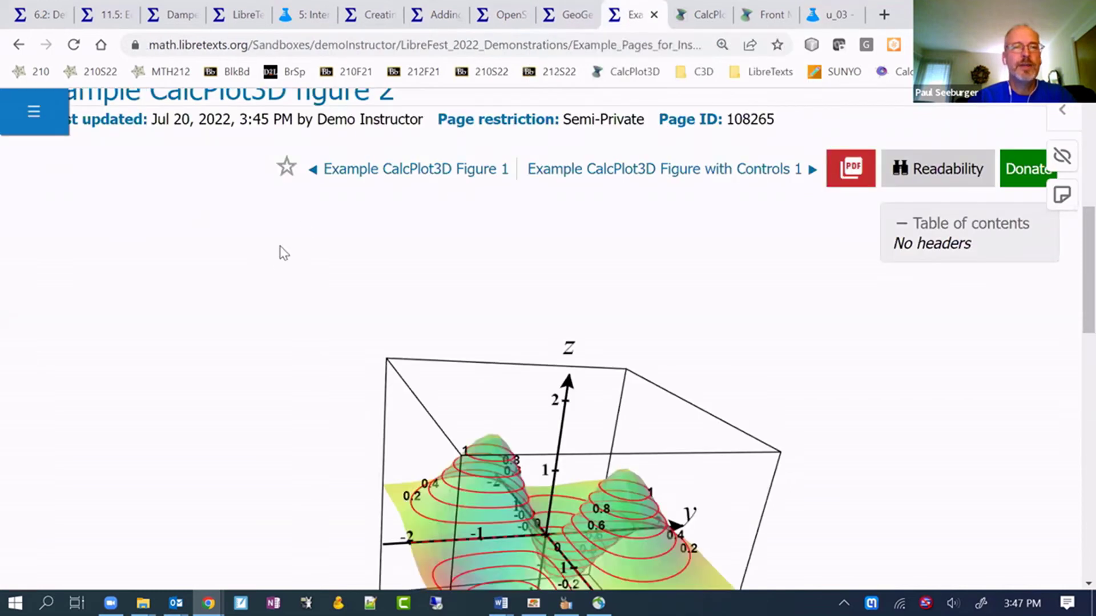
# Step: Follow the link to Example CalcPlot3D Figure with Controls 1 and dismiss the Add new page dialog
pyautogui.scroll(3, 477, 303)
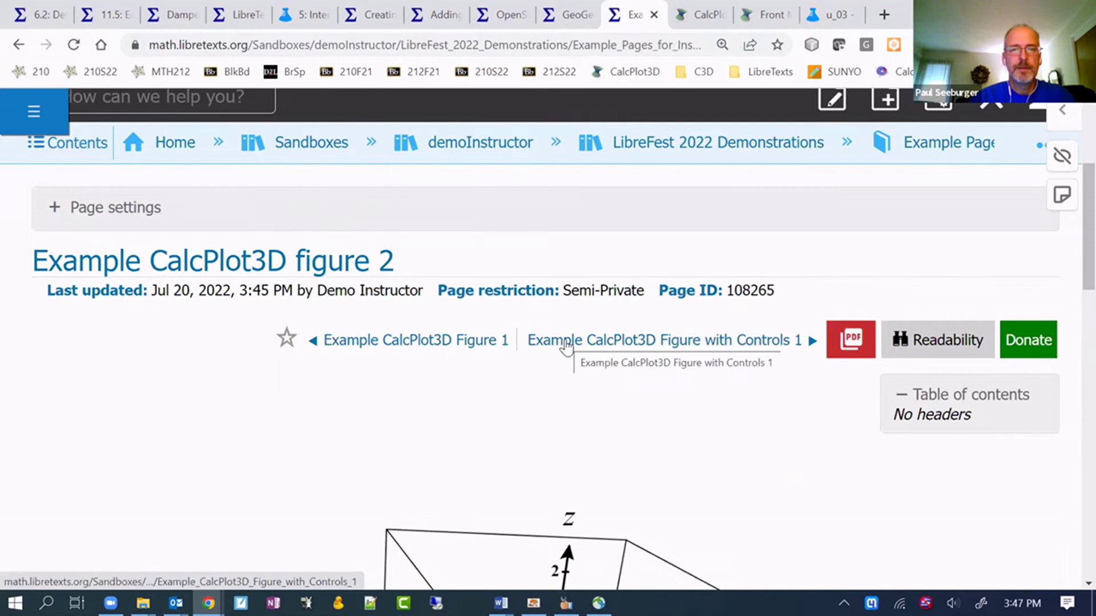
pyautogui.click(566, 347)
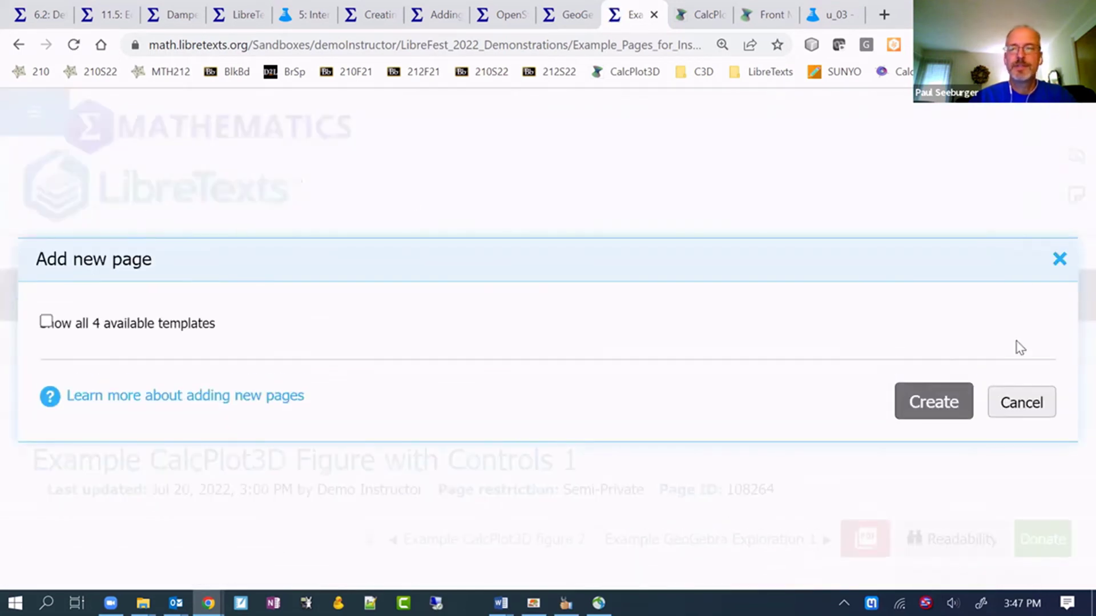
pyautogui.click(1015, 407)
# Step: Return to the Example Pages parent page and open Chemistry Figure Using CalcPlot3D from its subpage list
pyautogui.click(949, 346)
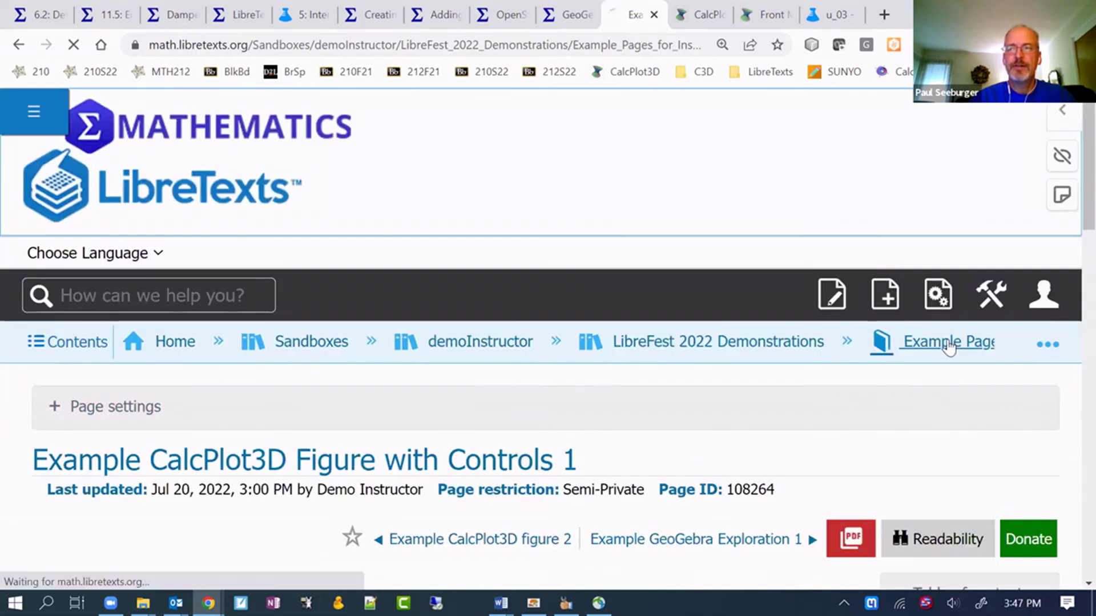
pyautogui.click(471, 396)
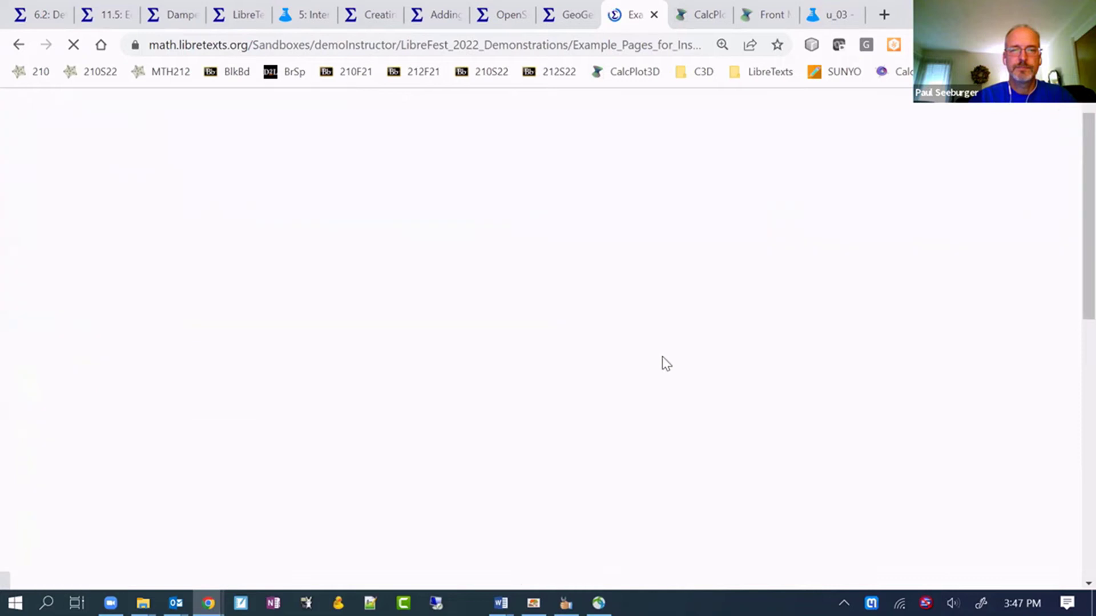
pyautogui.scroll(-5, 602, 348)
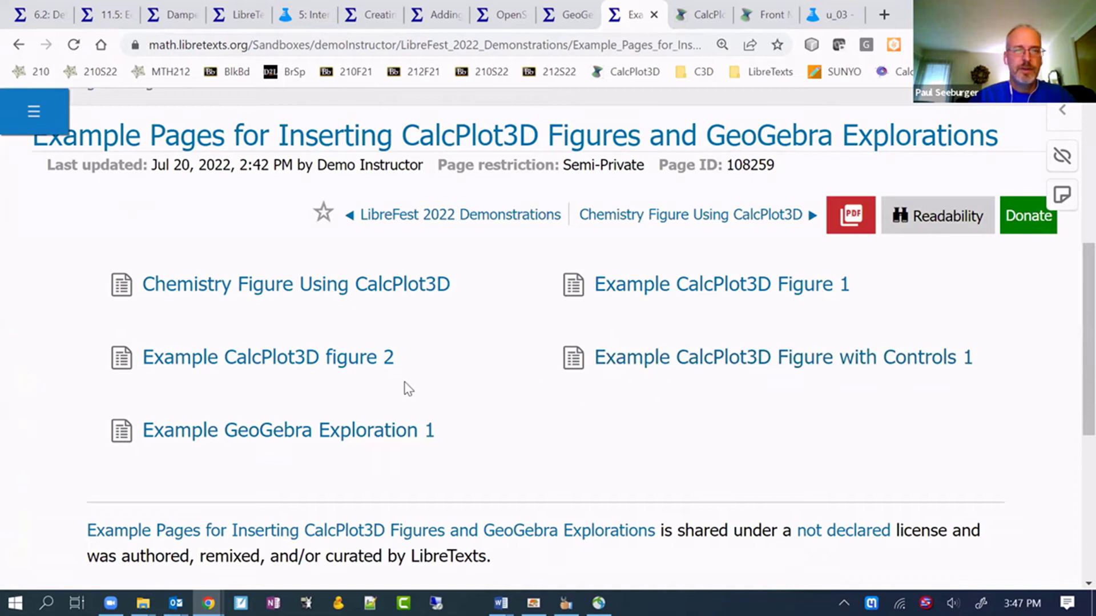
pyautogui.click(271, 289)
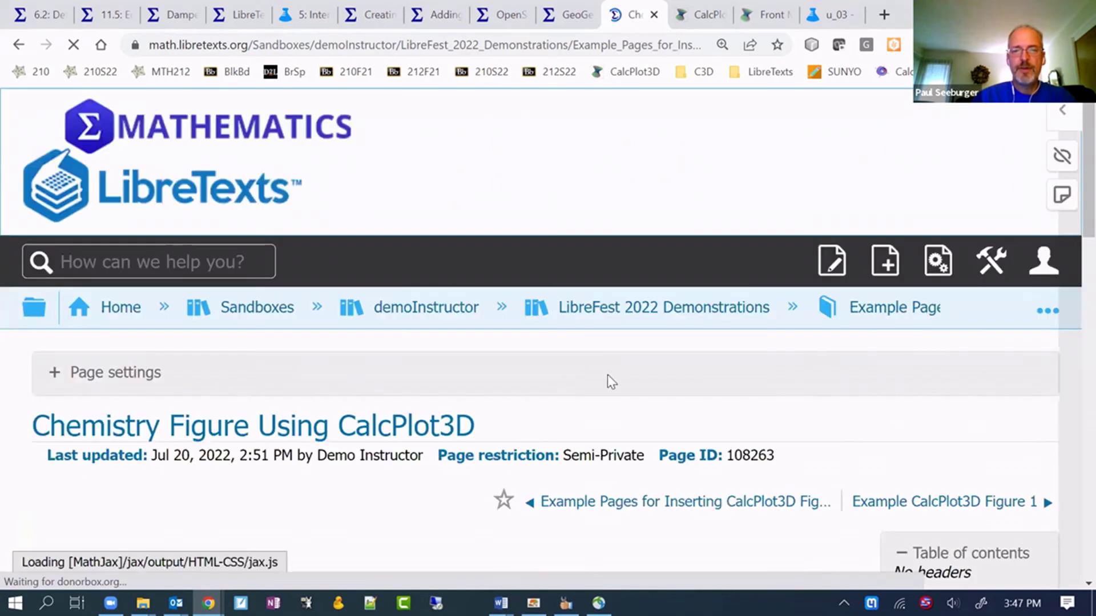
# Step: Rotate the chemistry membrane surface, play its animation, and pause it at t = 0.07260667
pyautogui.scroll(-6, 737, 401)
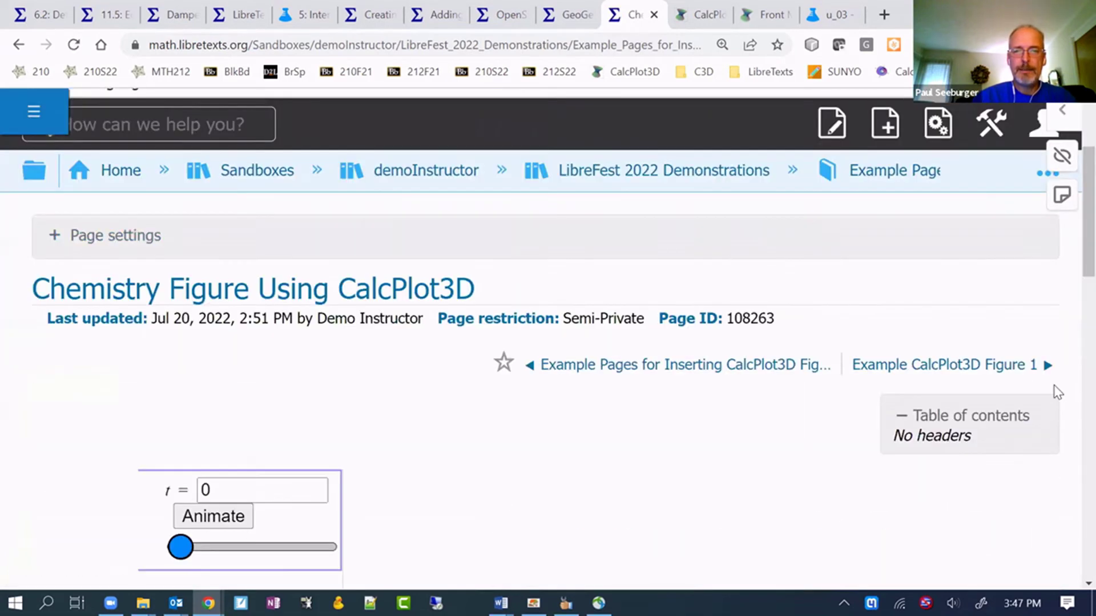
pyautogui.moveTo(737, 473); pyautogui.dragTo(708, 542)
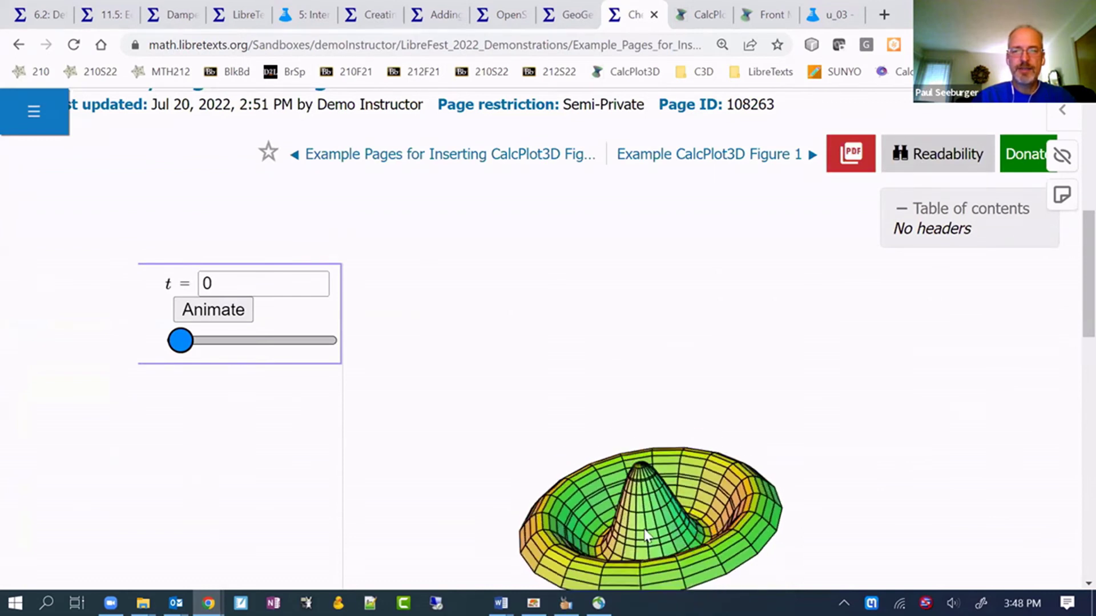
pyautogui.click(242, 317)
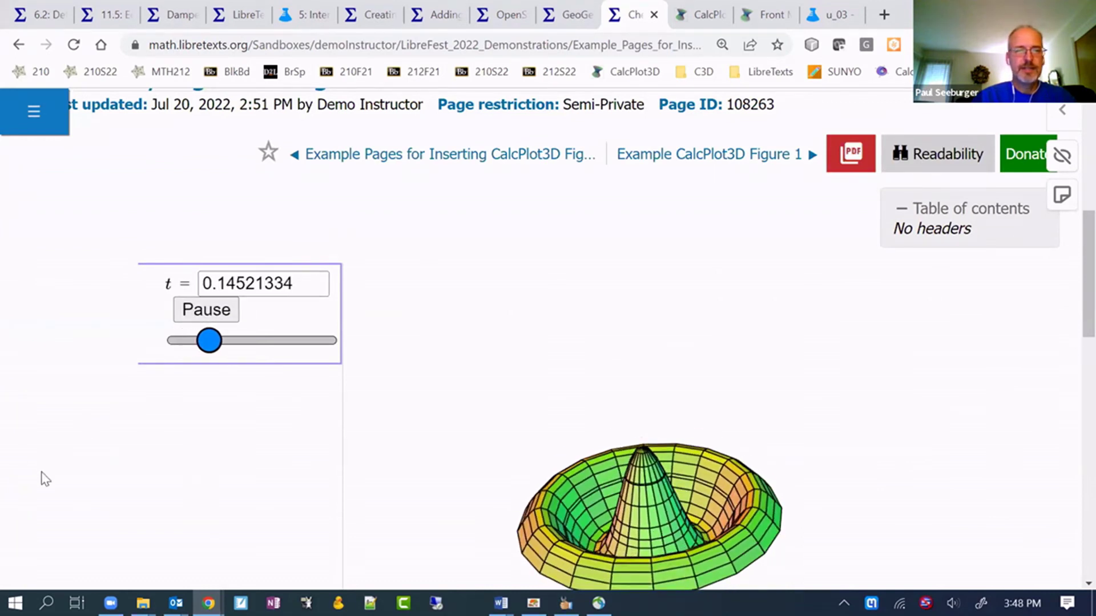
pyautogui.scroll(-1, 7, 497)
pyautogui.scroll(-1, 114, 480)
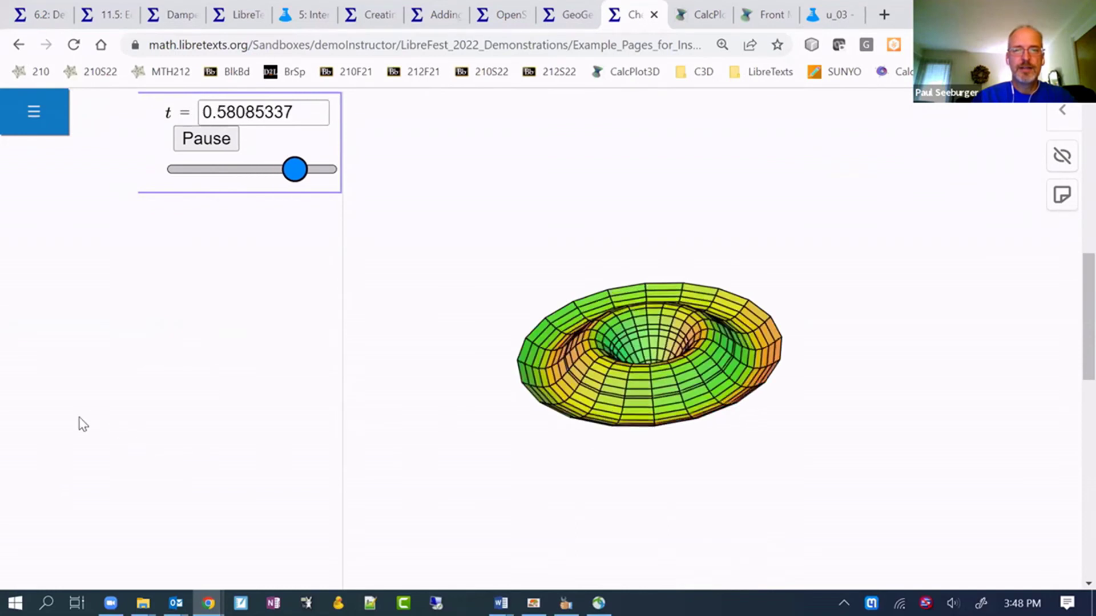
pyautogui.scroll(1, 81, 423)
pyautogui.click(206, 224)
# Step: Return to the top and open the Chemistry Figure page for editing
pyautogui.scroll(4, 528, 439)
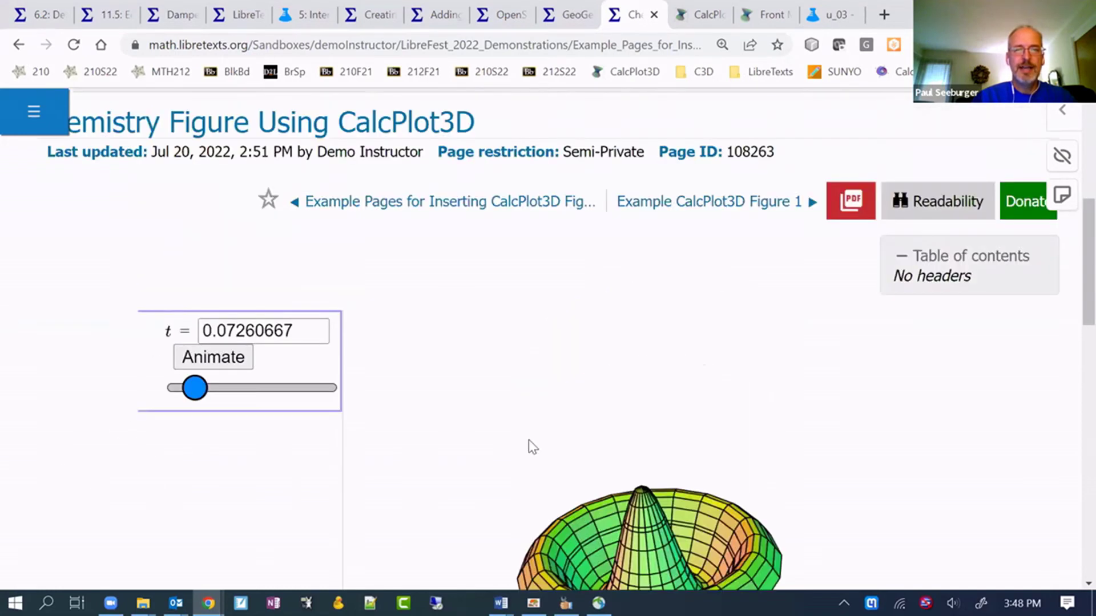
pyautogui.scroll(2, 710, 395)
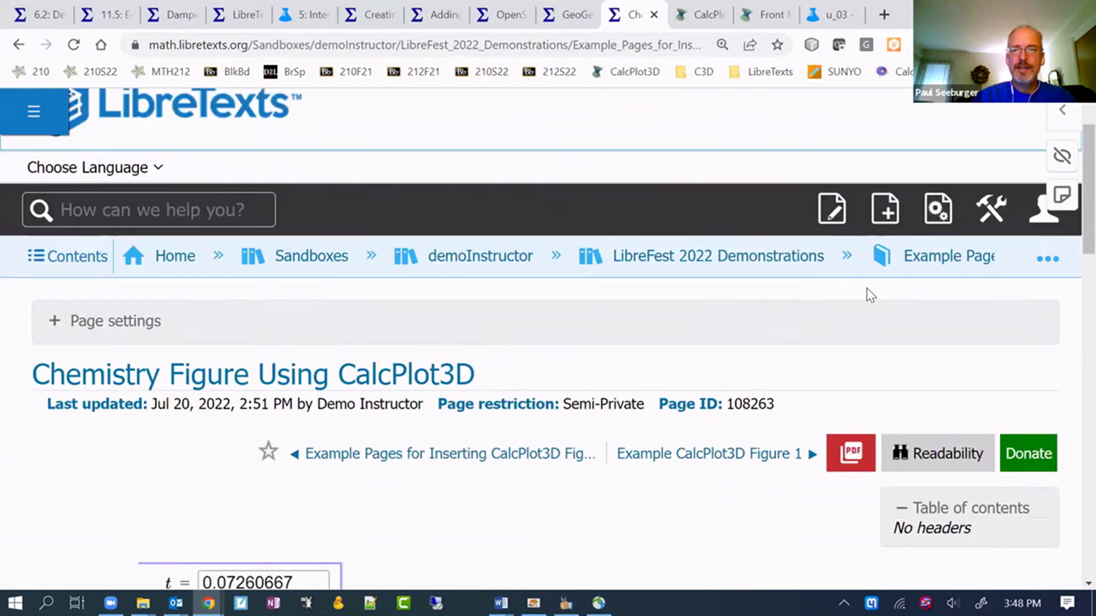
pyautogui.click(832, 216)
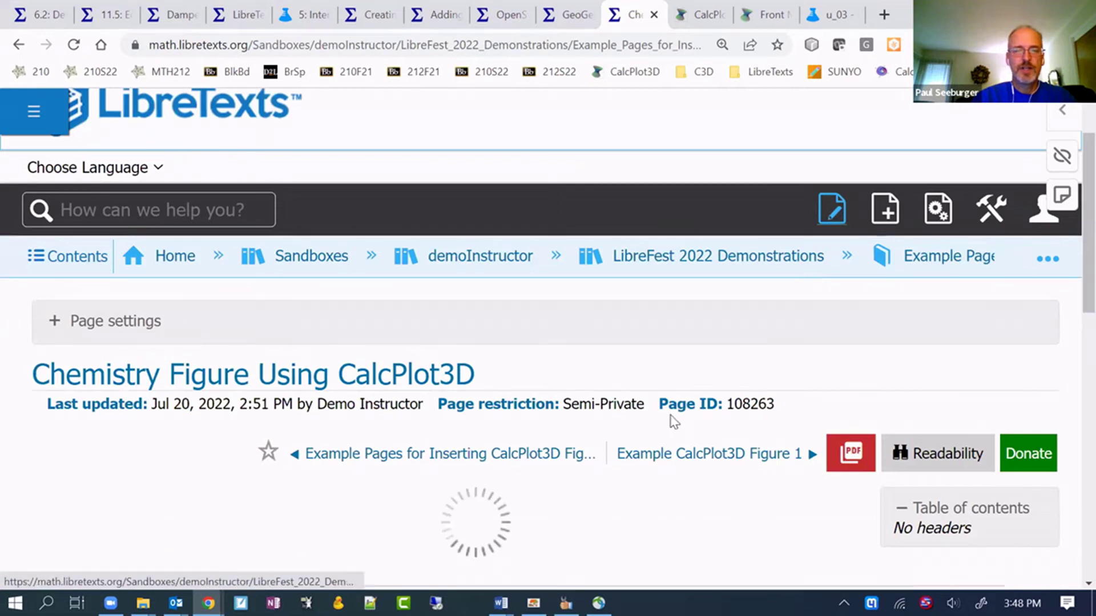
# Step: In the HTML source, highlight the template's library 'chem' and PageID 165395, then save unchanged
pyautogui.scroll(-4, 1054, 376)
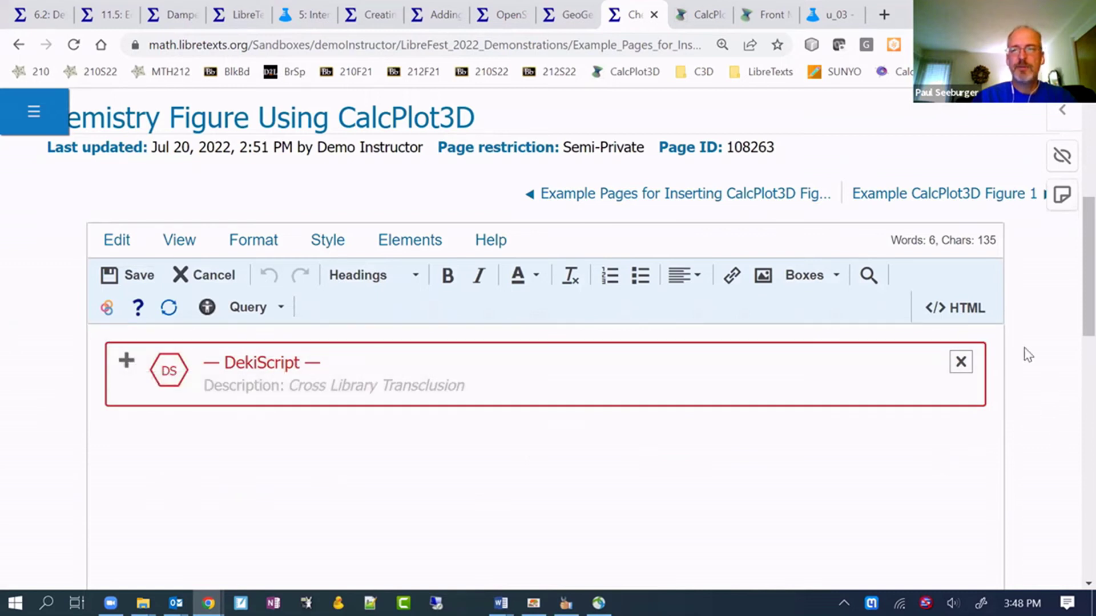
pyautogui.click(956, 307)
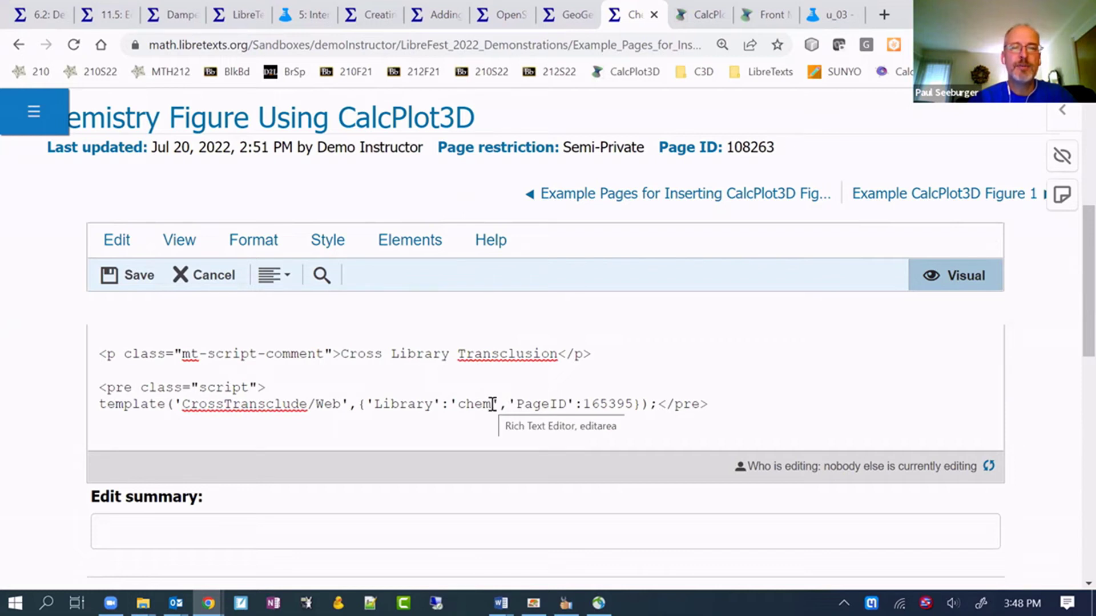
pyautogui.moveTo(491, 404); pyautogui.dragTo(474, 404)
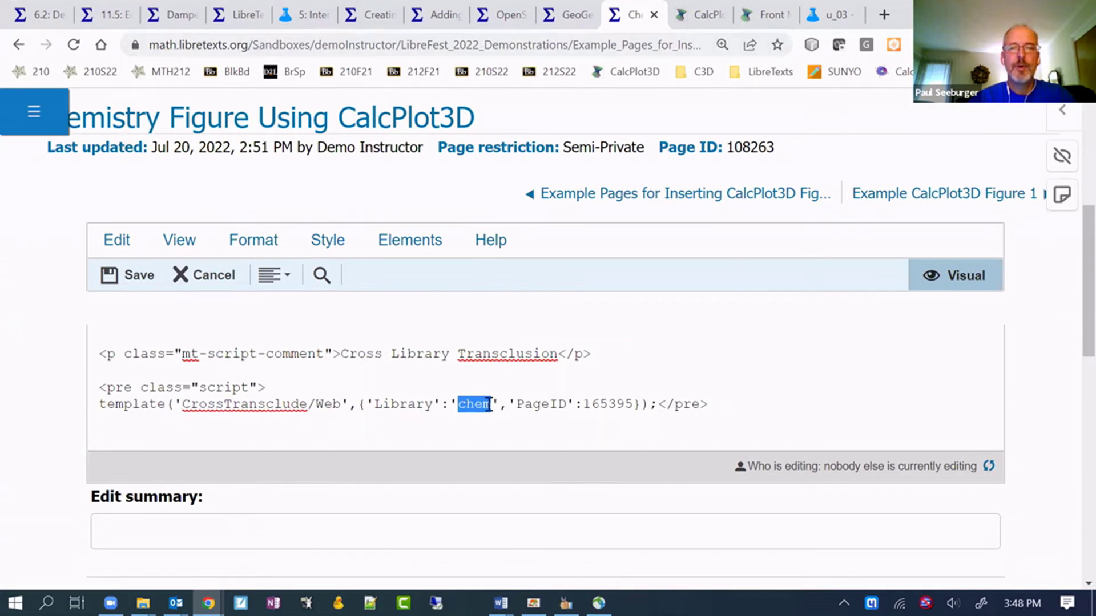
pyautogui.click(554, 407)
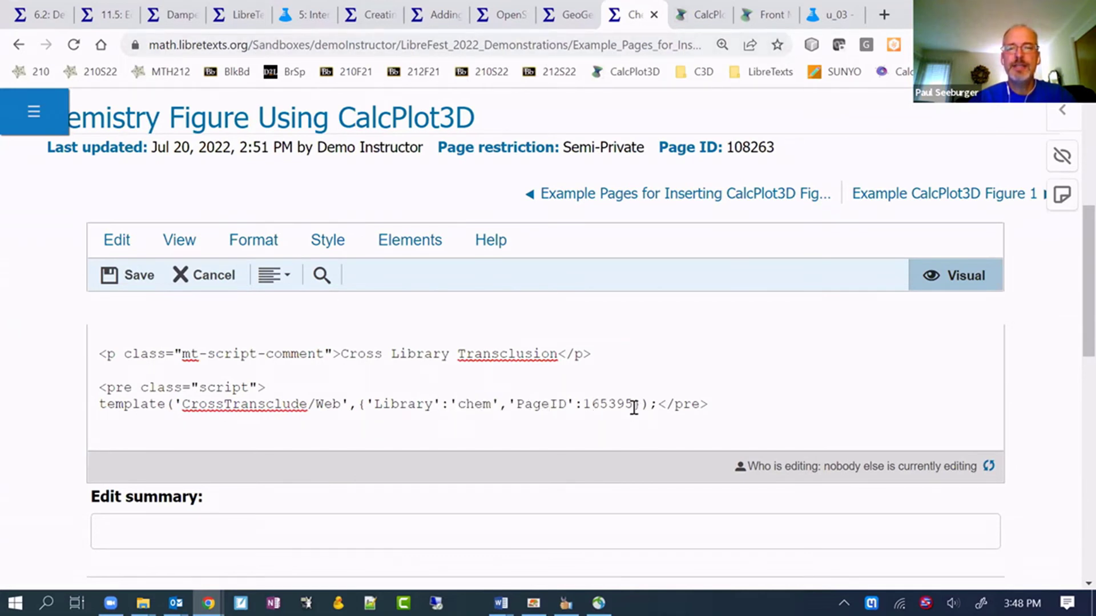
pyautogui.moveTo(634, 405); pyautogui.dragTo(592, 403)
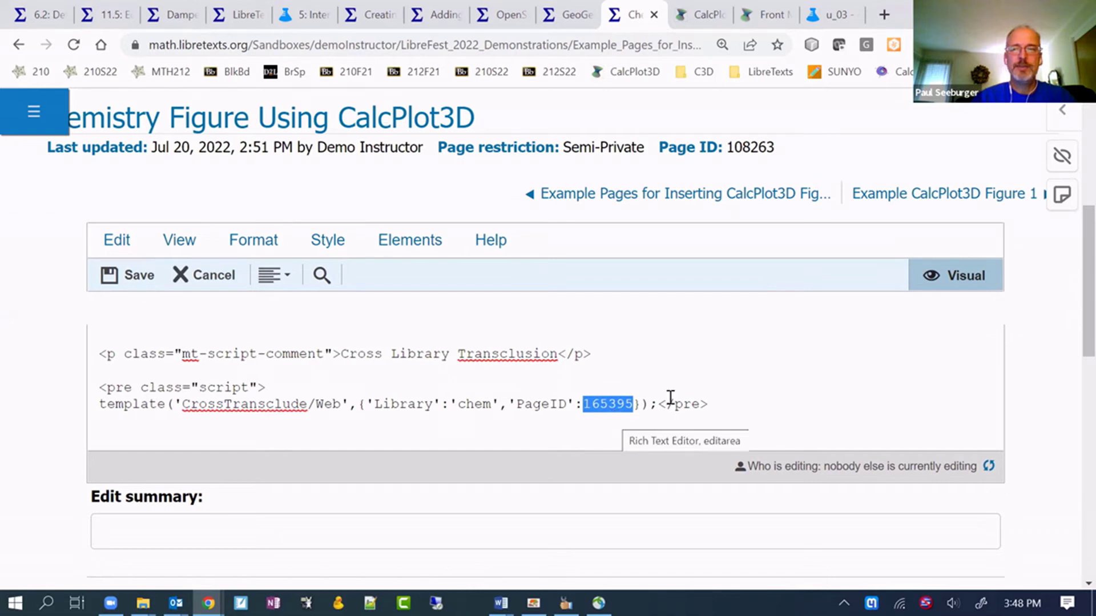
pyautogui.click(142, 275)
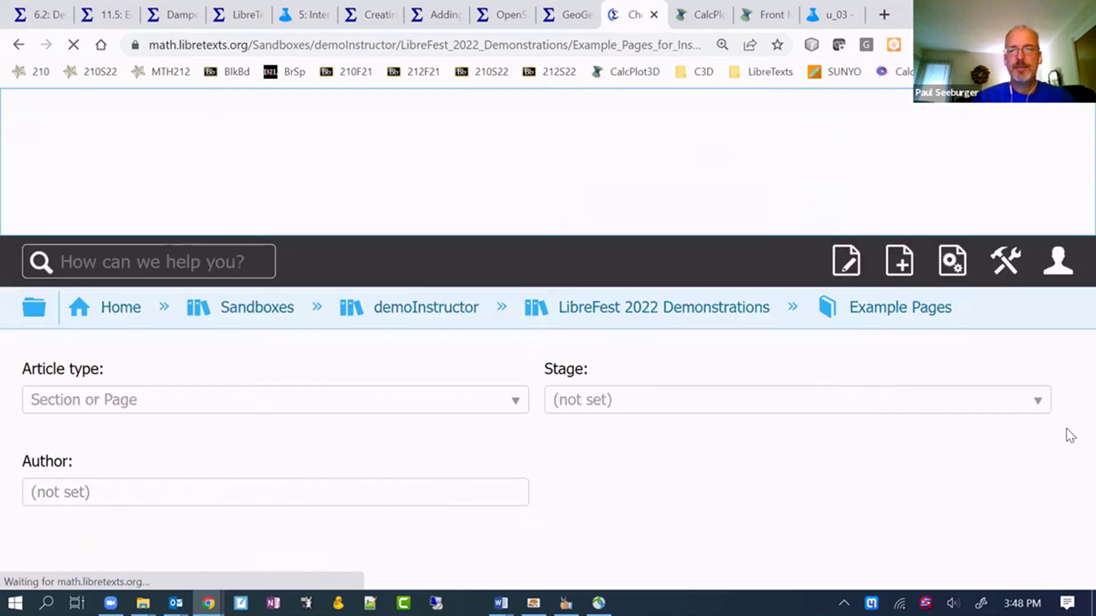
# Step: Scroll to the transcluded membrane surface at t = 0 and rotate it to another viewing angle
pyautogui.scroll(-3, 1015, 374)
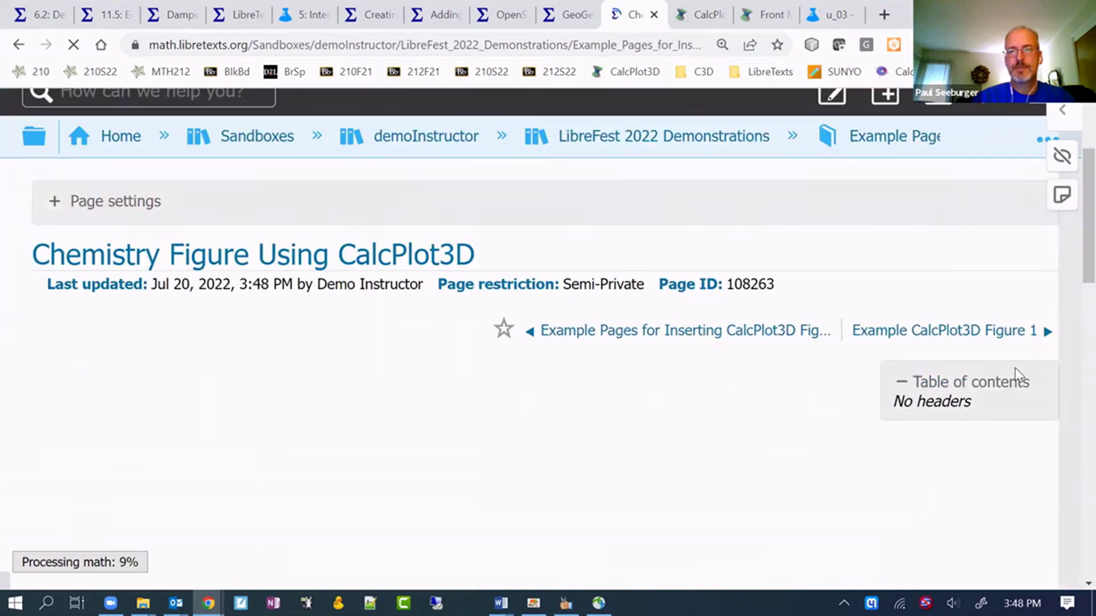
pyautogui.scroll(-3, 1009, 359)
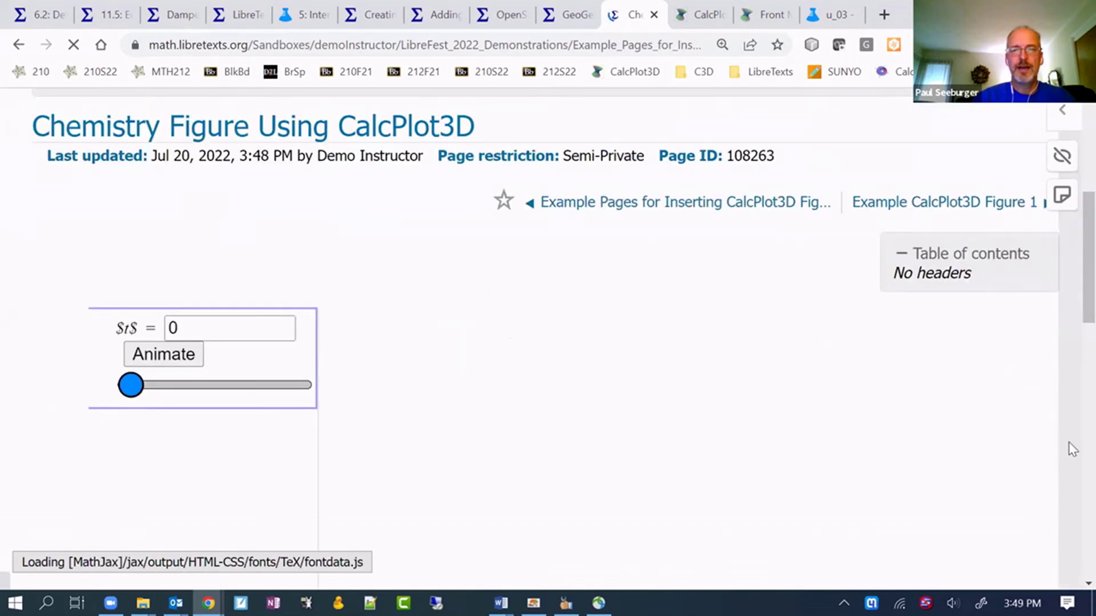
pyautogui.scroll(-3, 640, 558)
pyautogui.moveTo(655, 435); pyautogui.dragTo(794, 444)
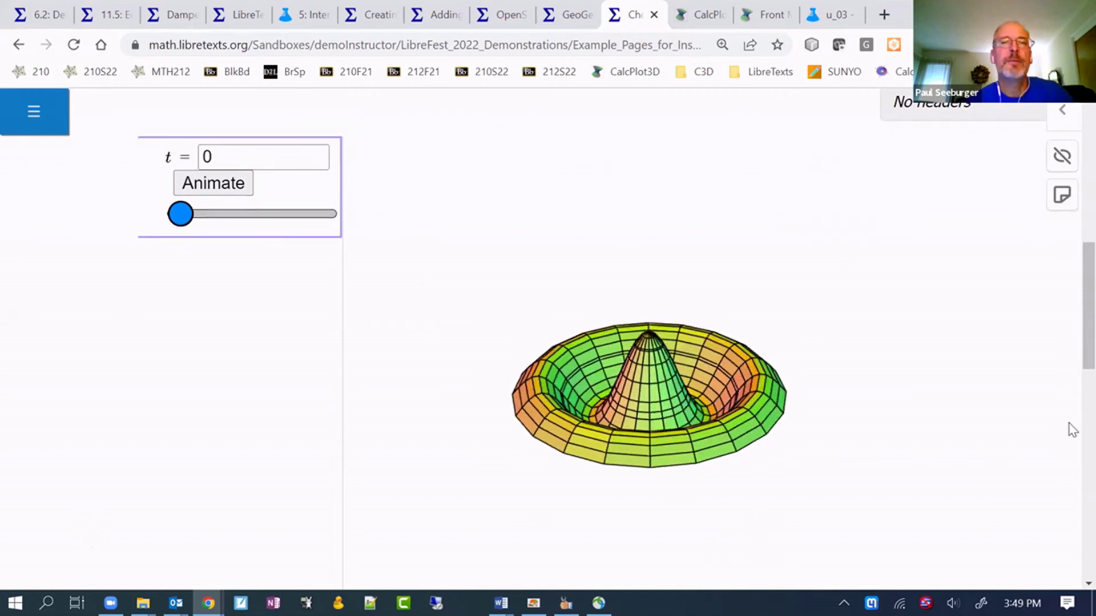
# Step: Switch to the GeoGebra Simulations tab and browse its alphabetical exploration list, then return to the top
pyautogui.click(567, 18)
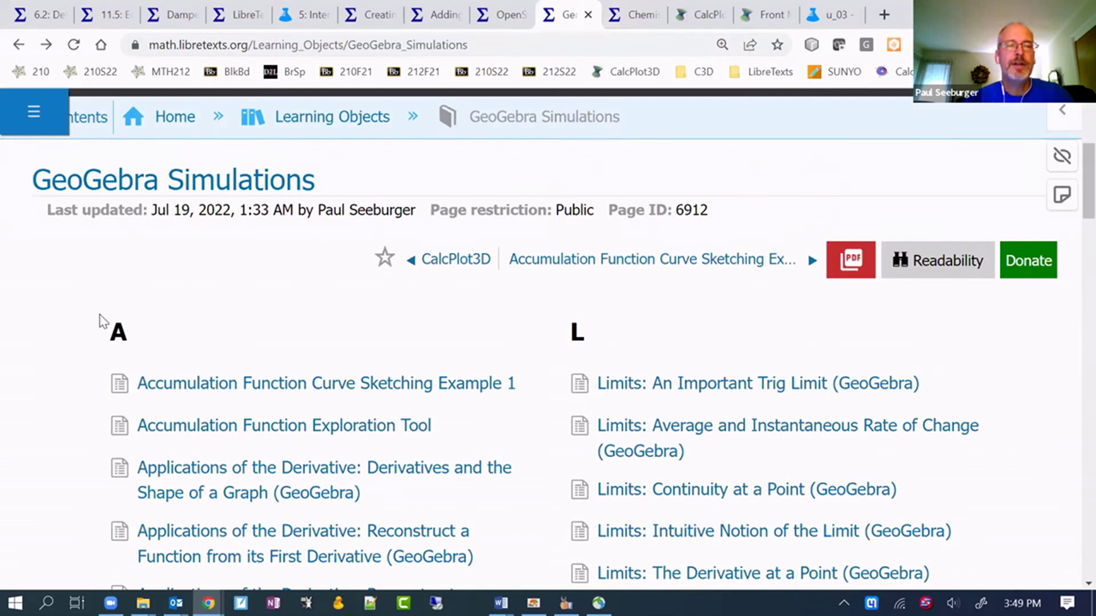
pyautogui.scroll(1, 83, 313)
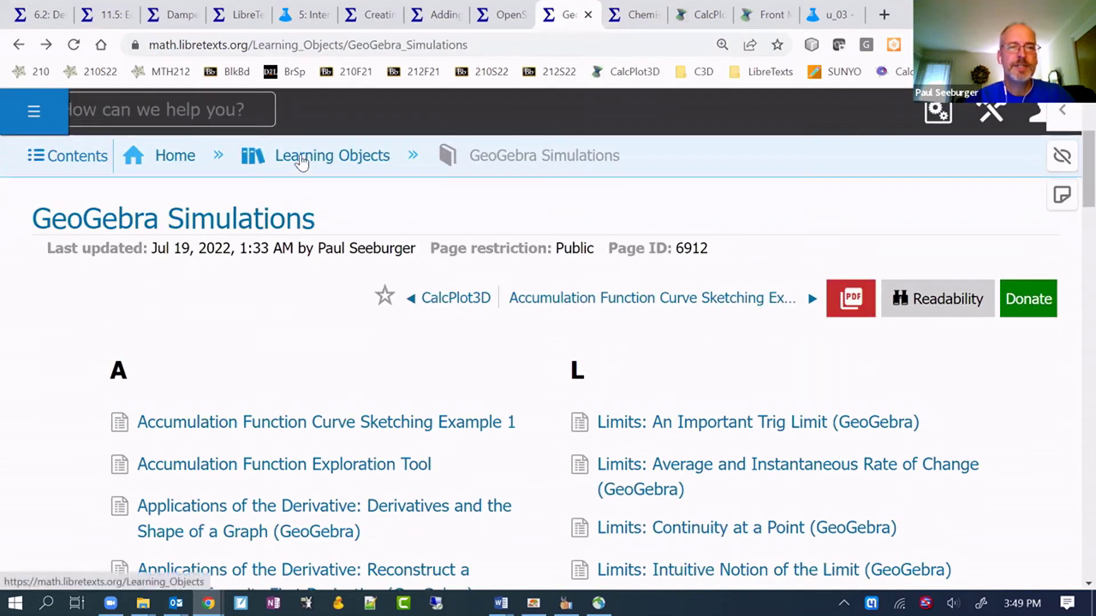
pyautogui.scroll(-1, 48, 307)
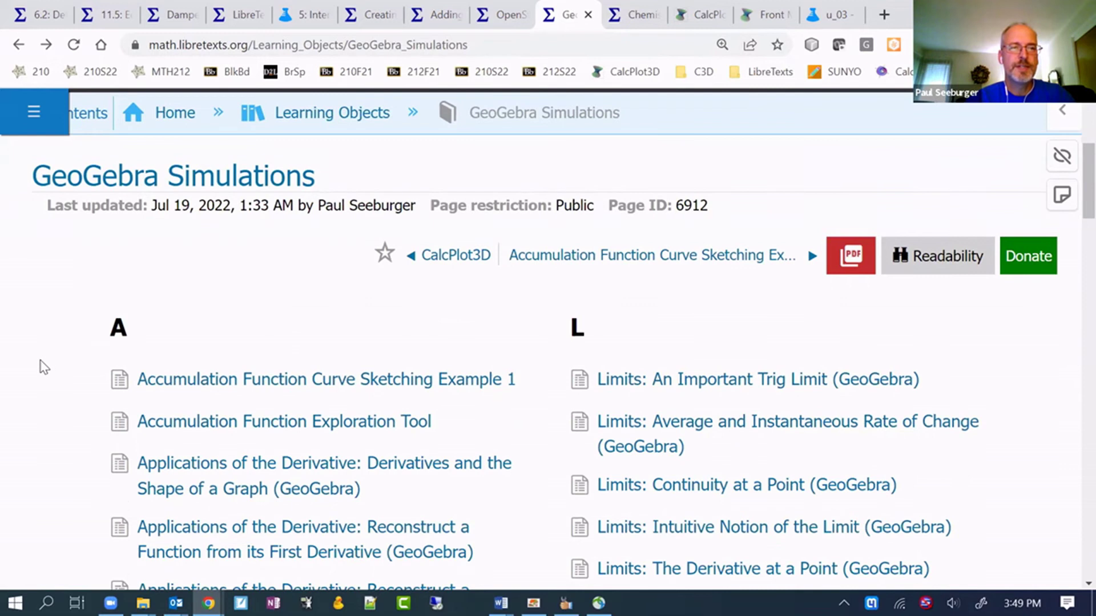
pyautogui.scroll(-3, 44, 368)
pyautogui.scroll(-2, 39, 368)
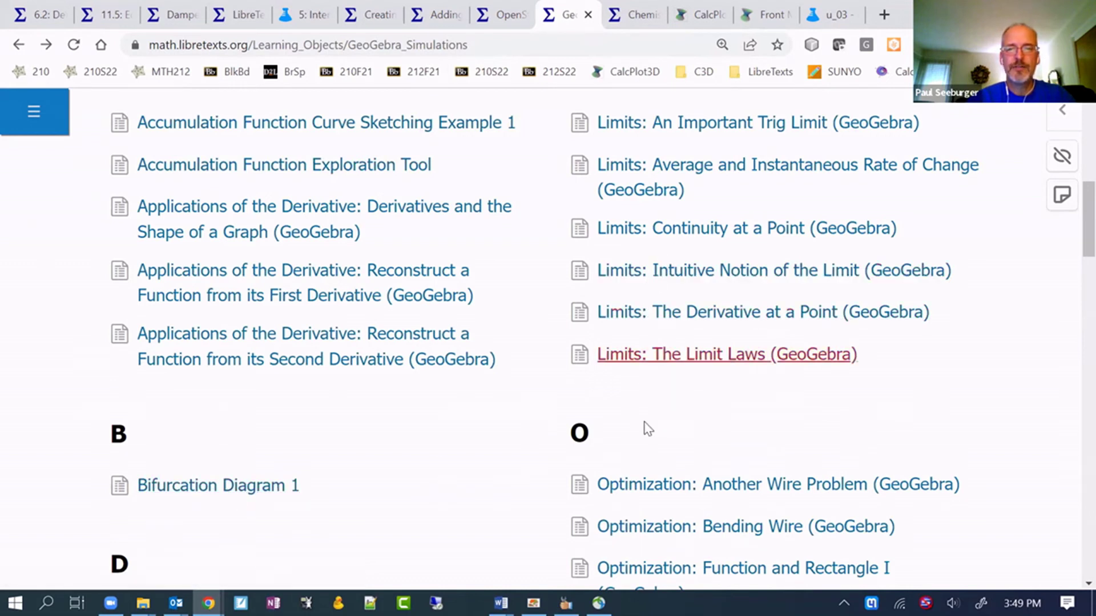
pyautogui.scroll(-3, 436, 428)
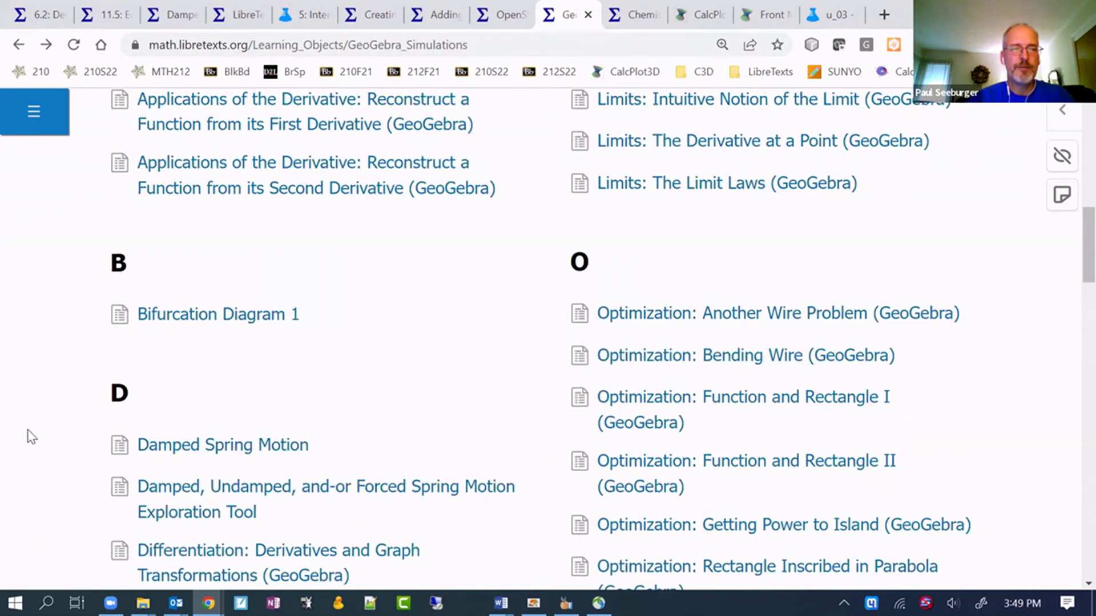
pyautogui.scroll(-3, 37, 435)
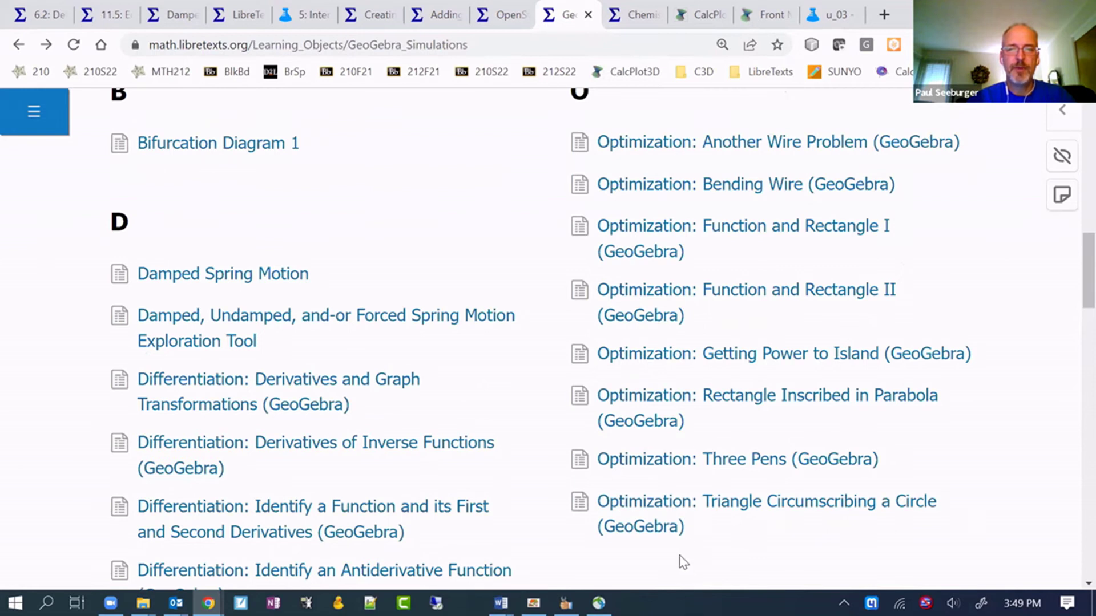
pyautogui.scroll(-3, 657, 537)
pyautogui.scroll(-3, 860, 433)
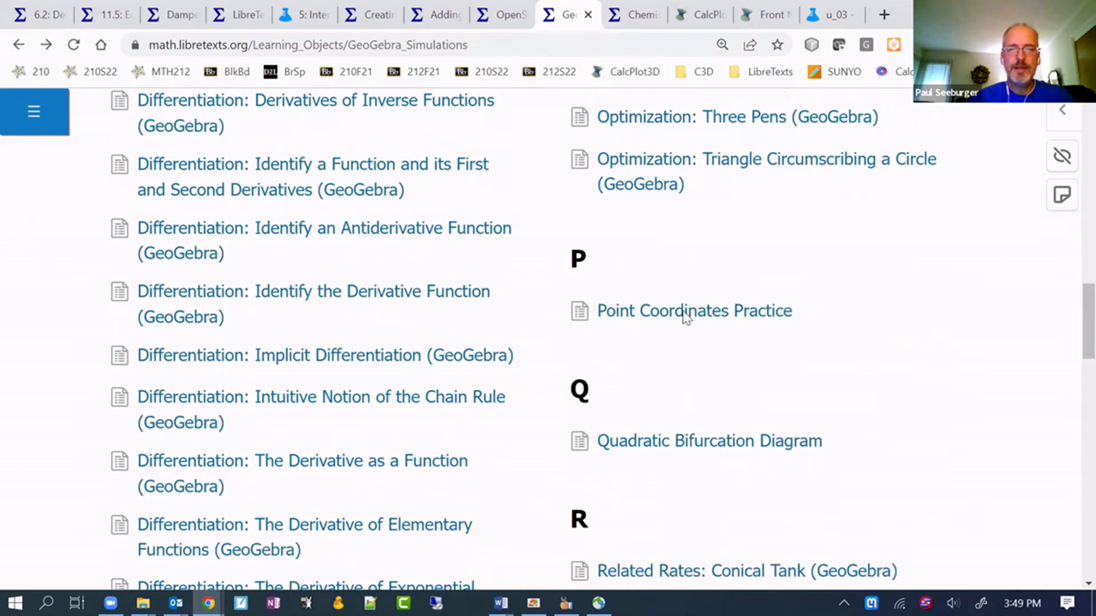
pyautogui.scroll(4, 903, 437)
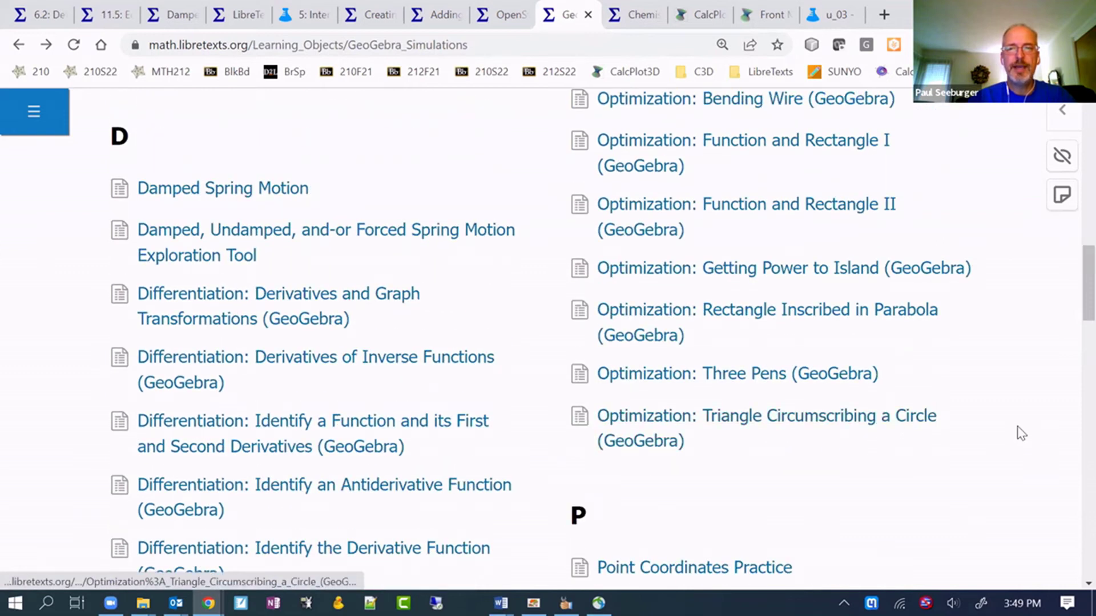
pyautogui.scroll(9, 1017, 433)
pyautogui.scroll(2, 1017, 401)
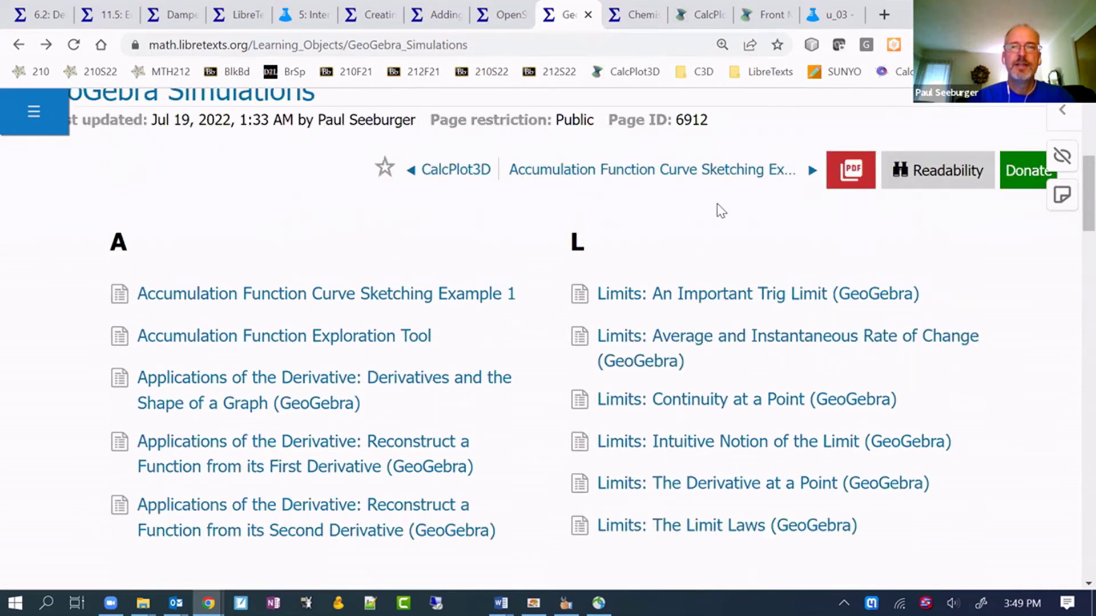
# Step: Flip through the OpenStax, Adding GeoGebra and GeoGebra Simulations tabs, ending on the Chemistry Figure page
pyautogui.click(510, 20)
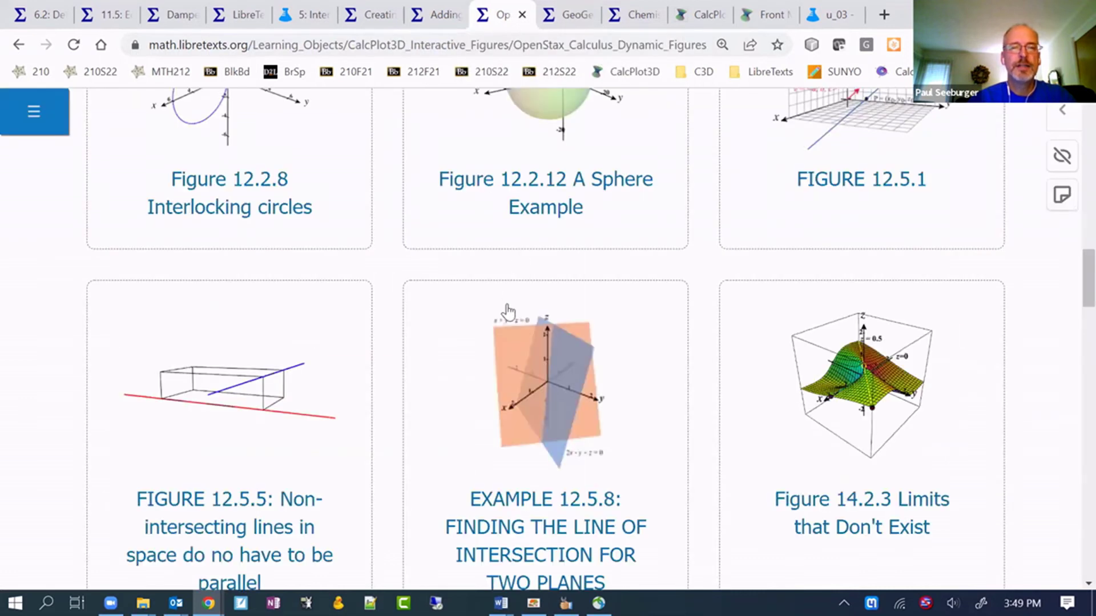
pyautogui.scroll(7, 535, 330)
pyautogui.scroll(10, 543, 326)
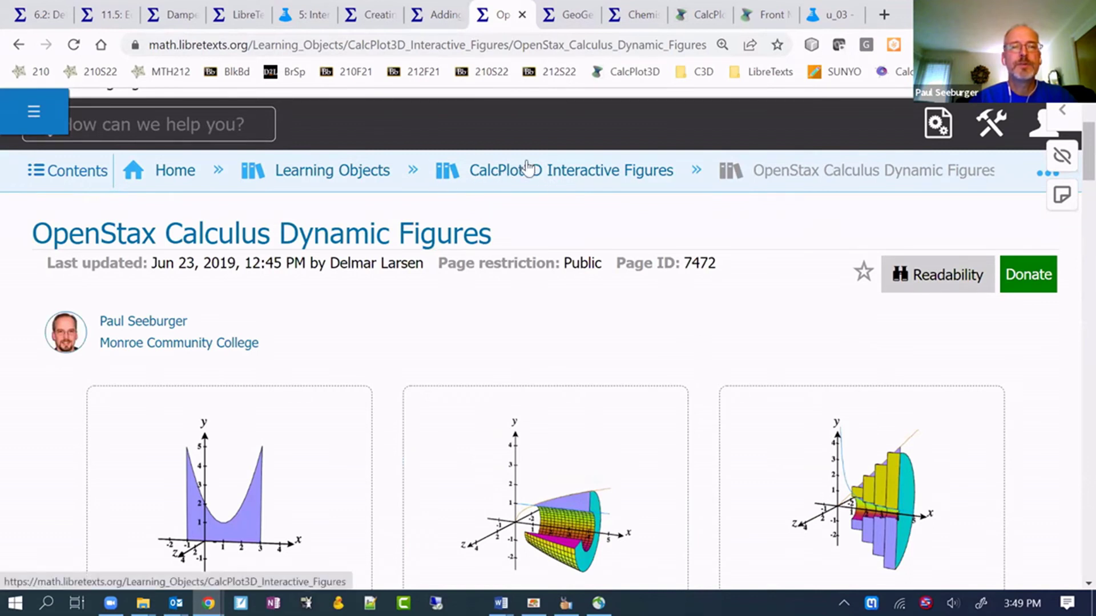
pyautogui.click(450, 19)
pyautogui.click(574, 22)
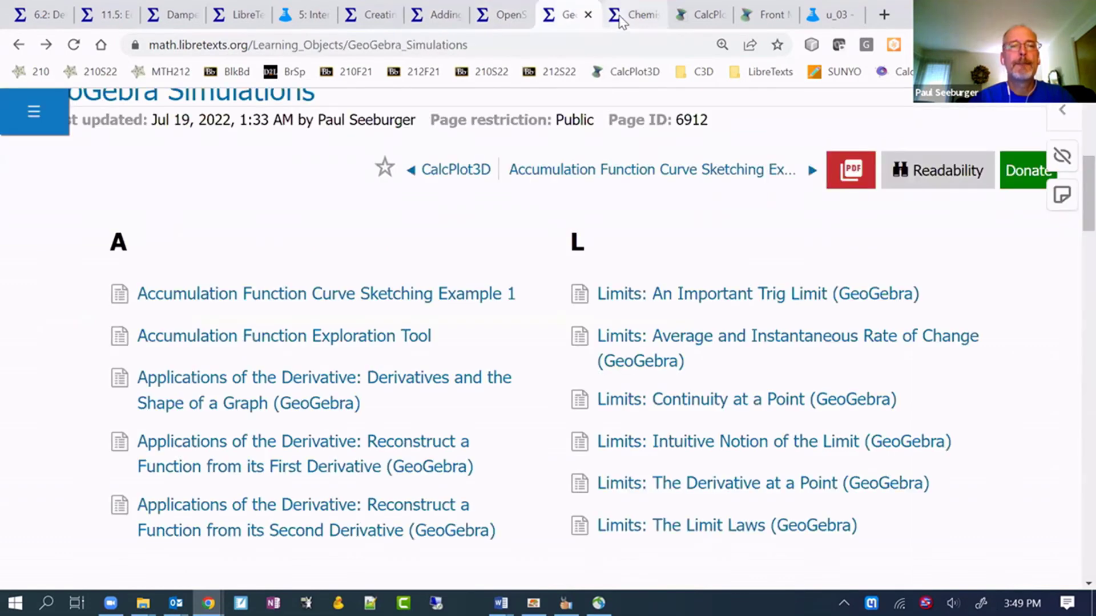
pyautogui.click(640, 21)
# Step: Go up to the Example Pages parent page and start adding a new page beneath it
pyautogui.scroll(9, 59, 374)
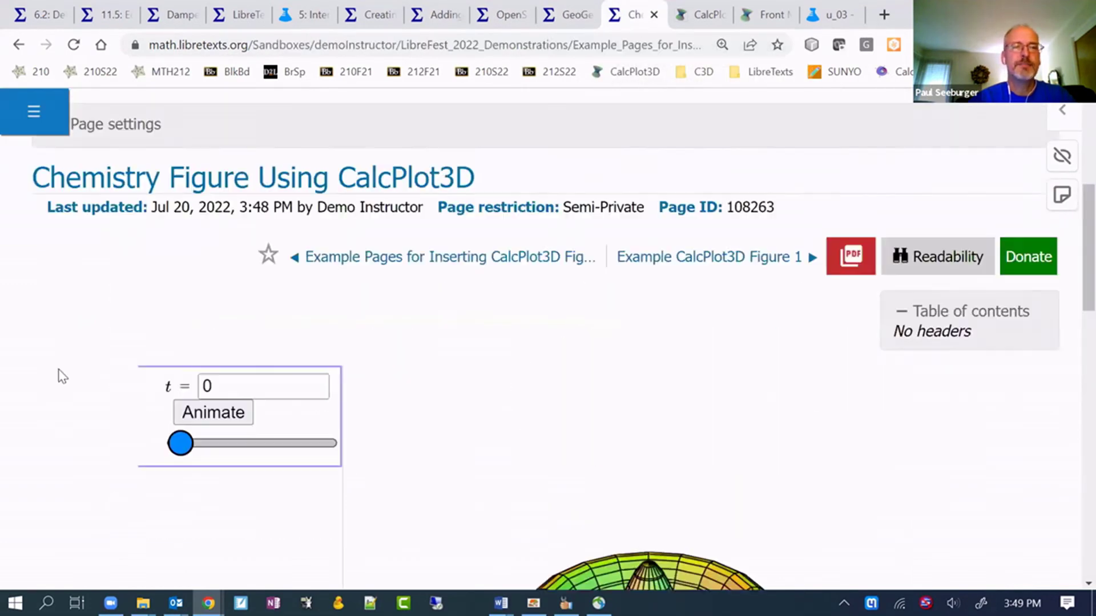
pyautogui.click(930, 349)
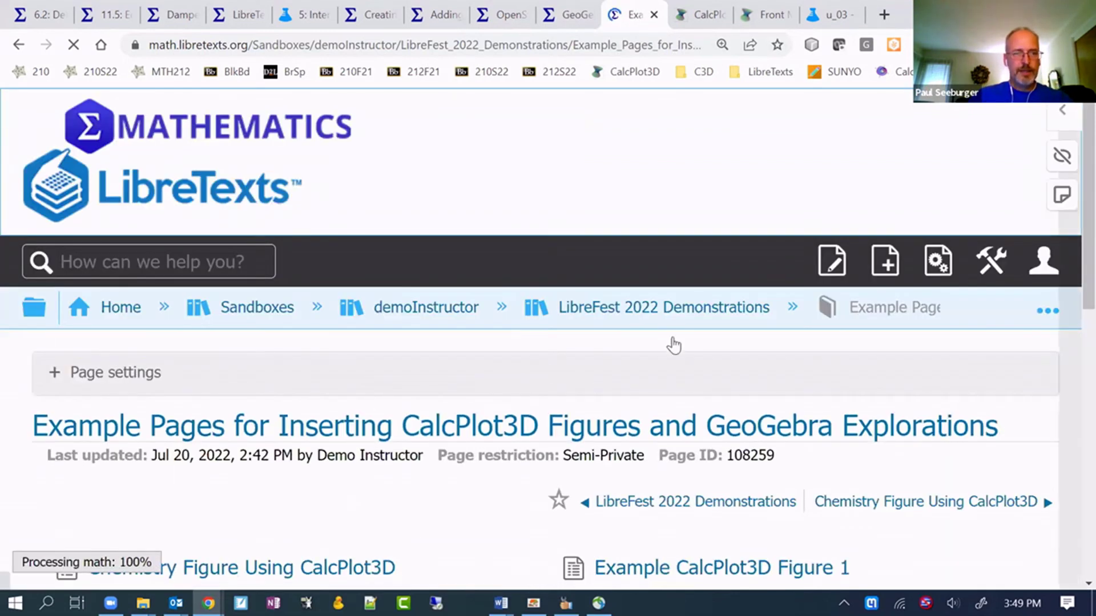
pyautogui.scroll(-3, 447, 464)
pyautogui.scroll(3, 504, 413)
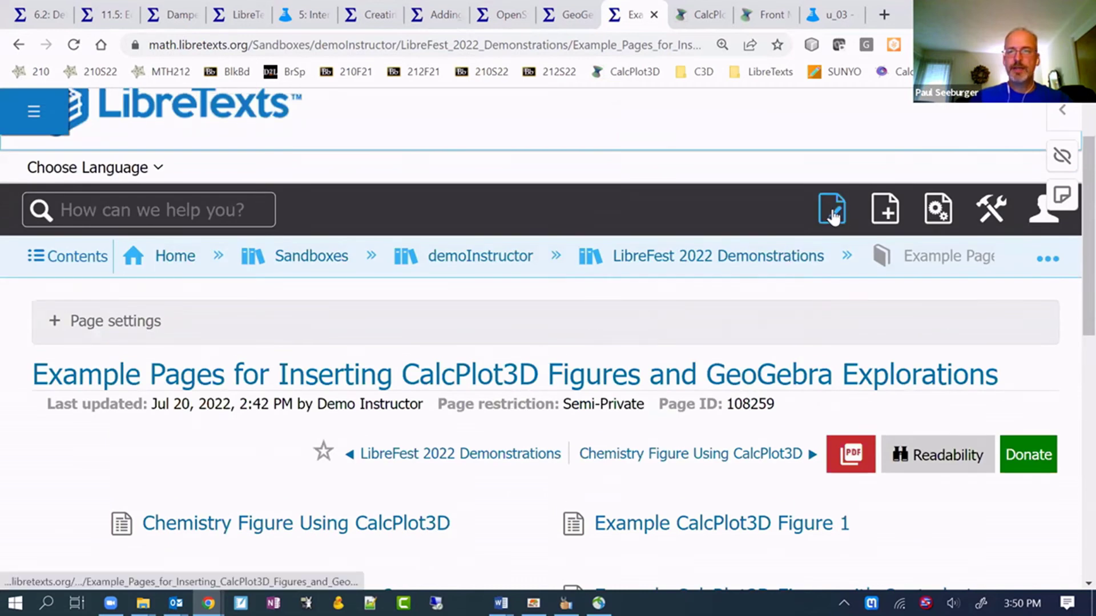
pyautogui.click(881, 211)
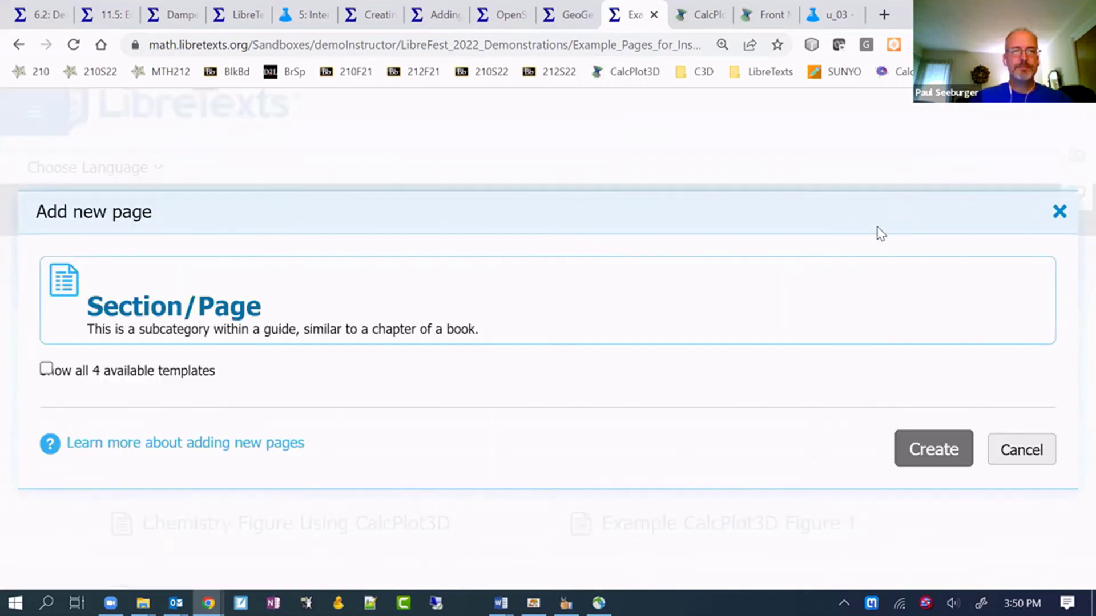
# Step: Create a new Section/Page titled 'Geogebra exploration 2' and save it empty
pyautogui.click(925, 455)
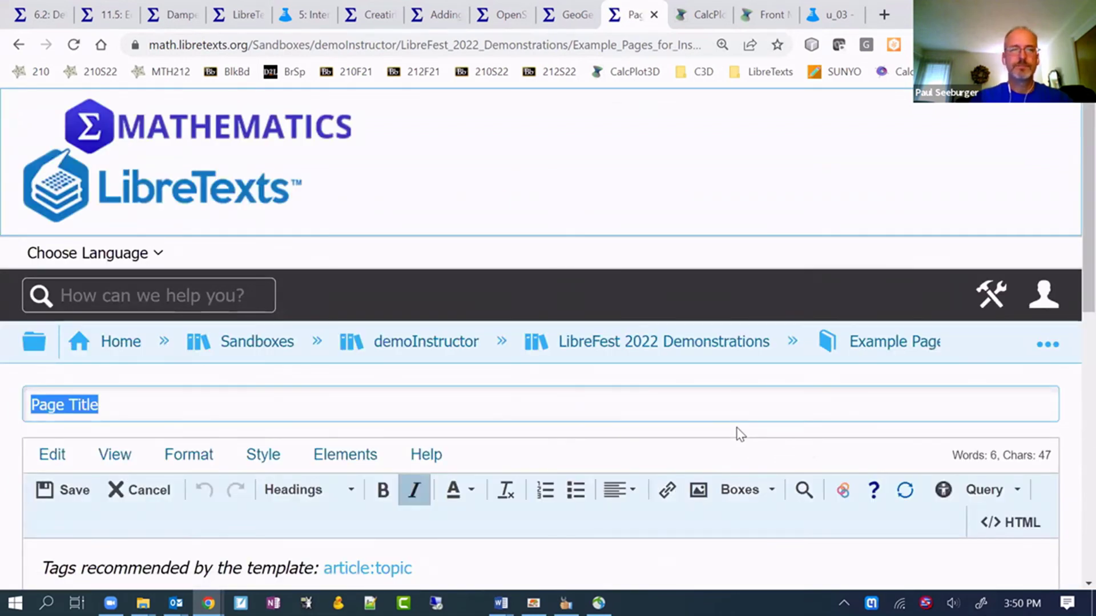
pyautogui.hotkey('ctrl', '-')
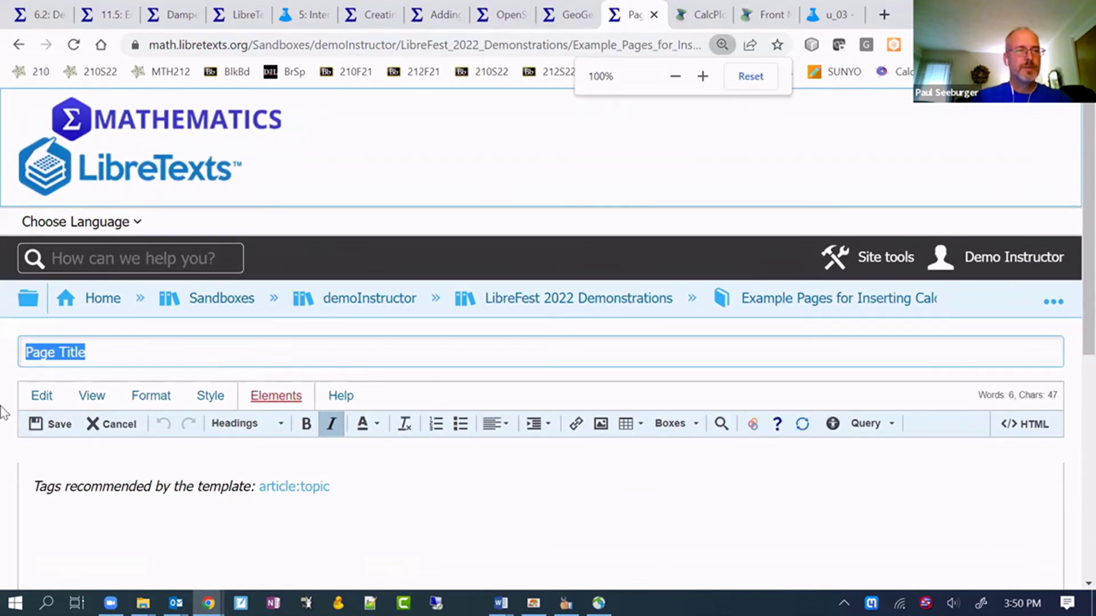
pyautogui.write('G')
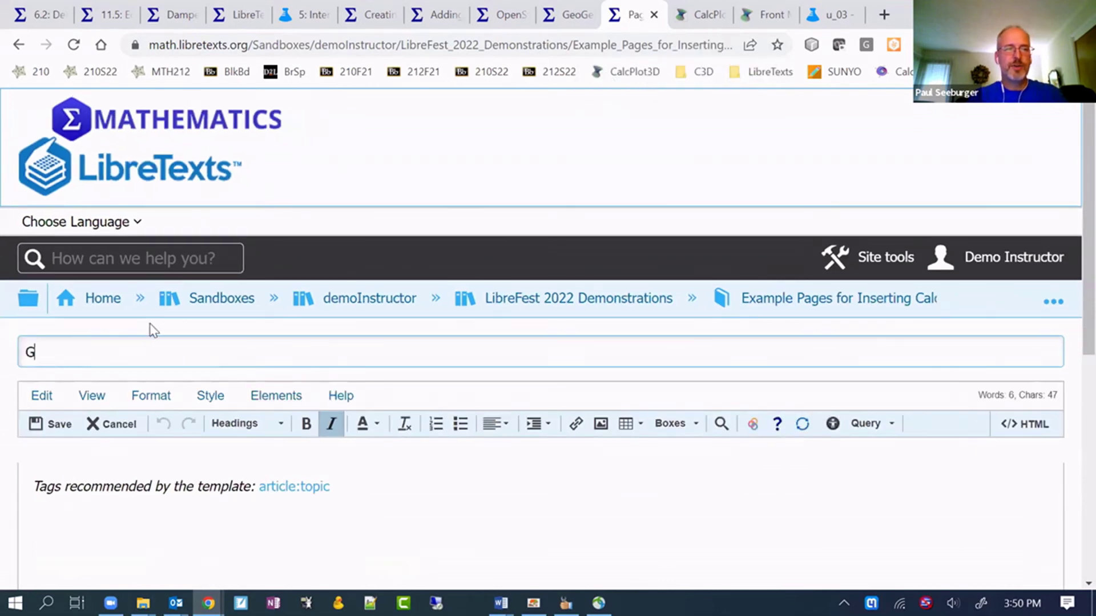
pyautogui.write('eogebra exploration 2')
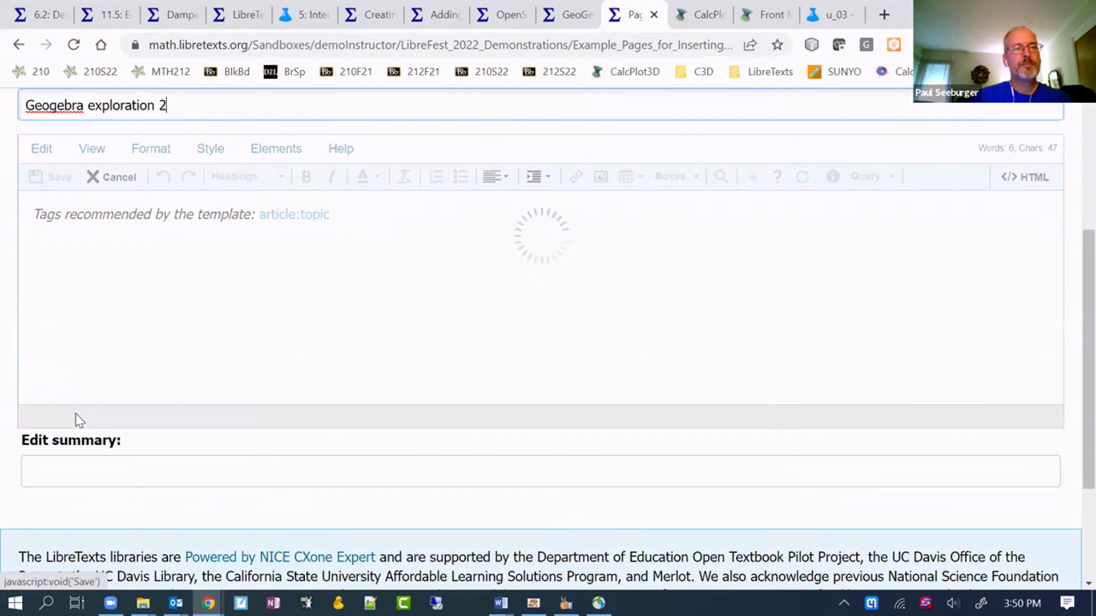
pyautogui.click(51, 423)
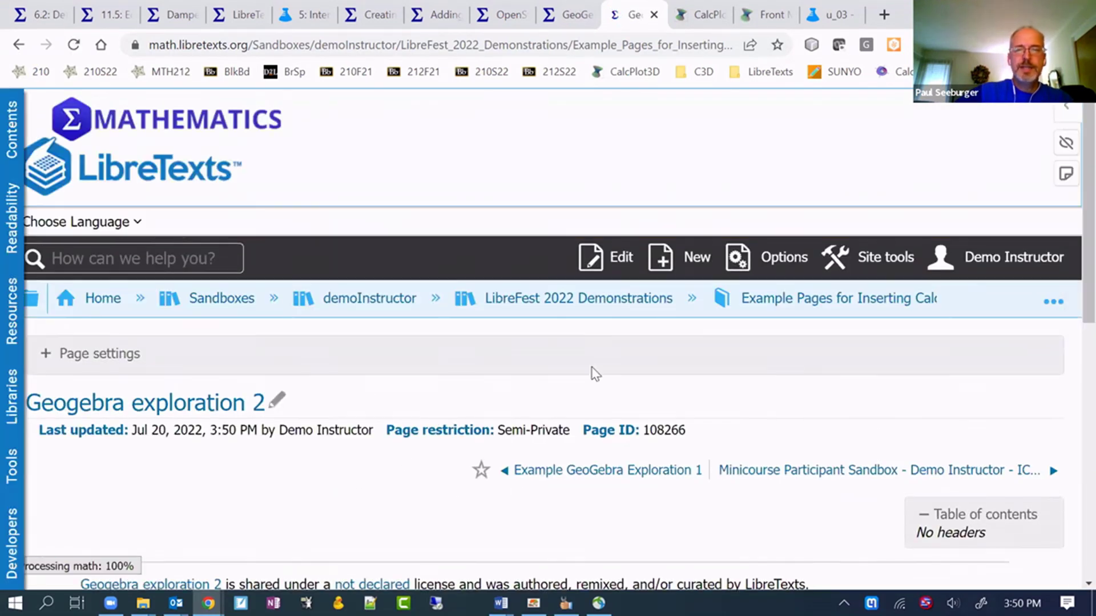
# Step: Edit the page and start inserting a Content Reuse element from the Elements list
pyautogui.click(622, 262)
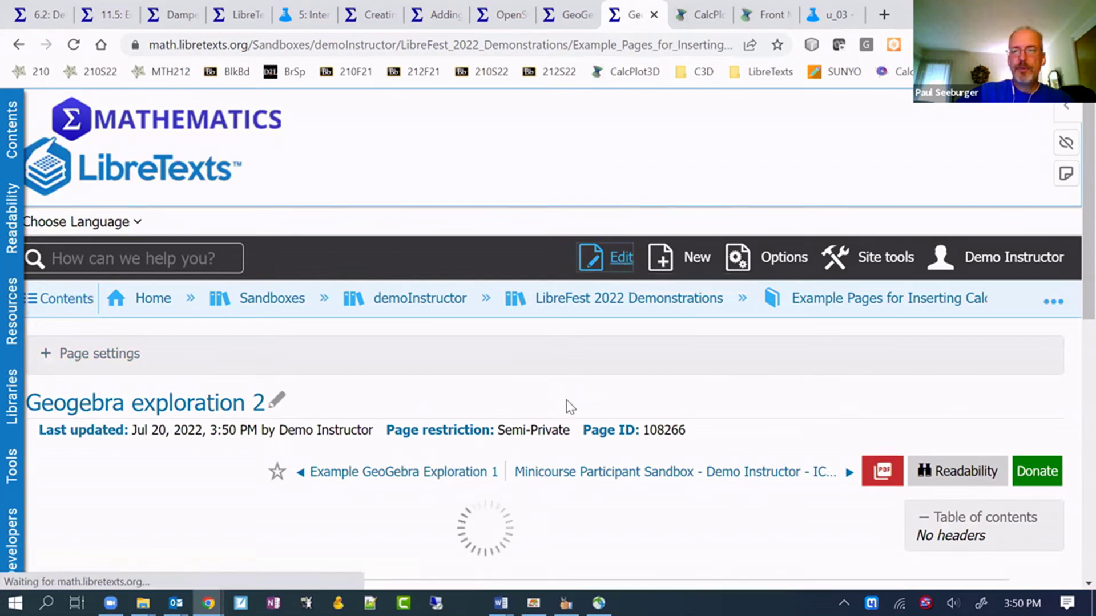
pyautogui.scroll(-5, 402, 351)
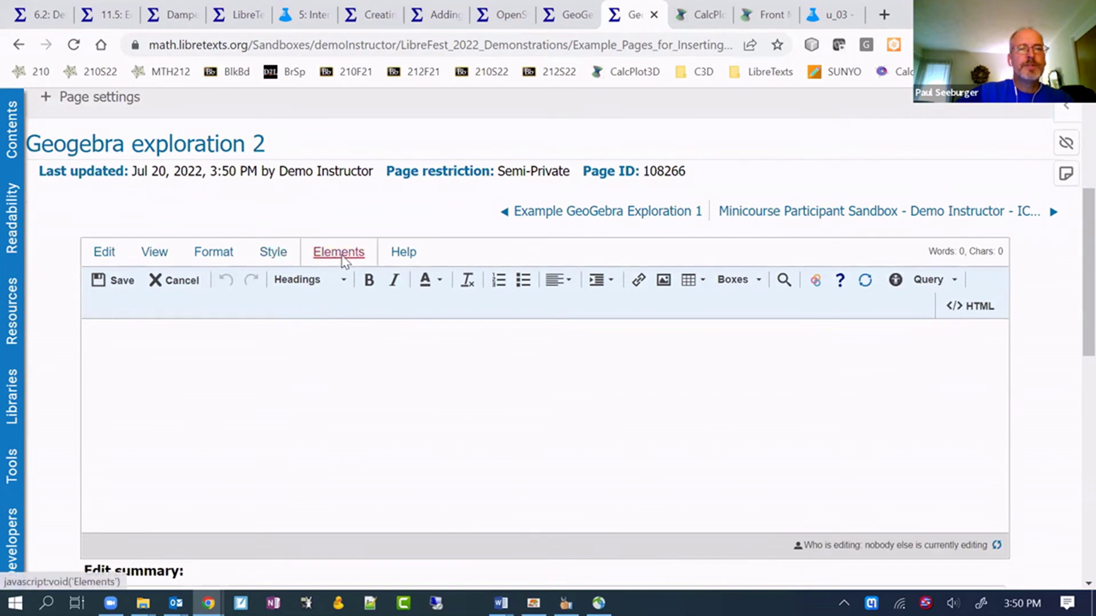
pyautogui.click(340, 252)
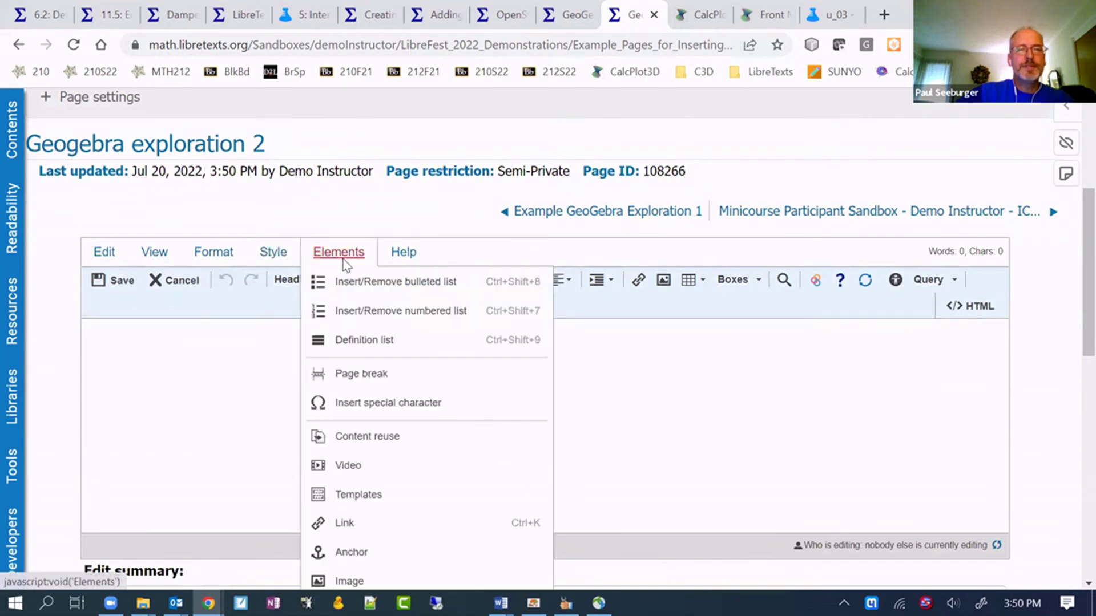
pyautogui.click(386, 441)
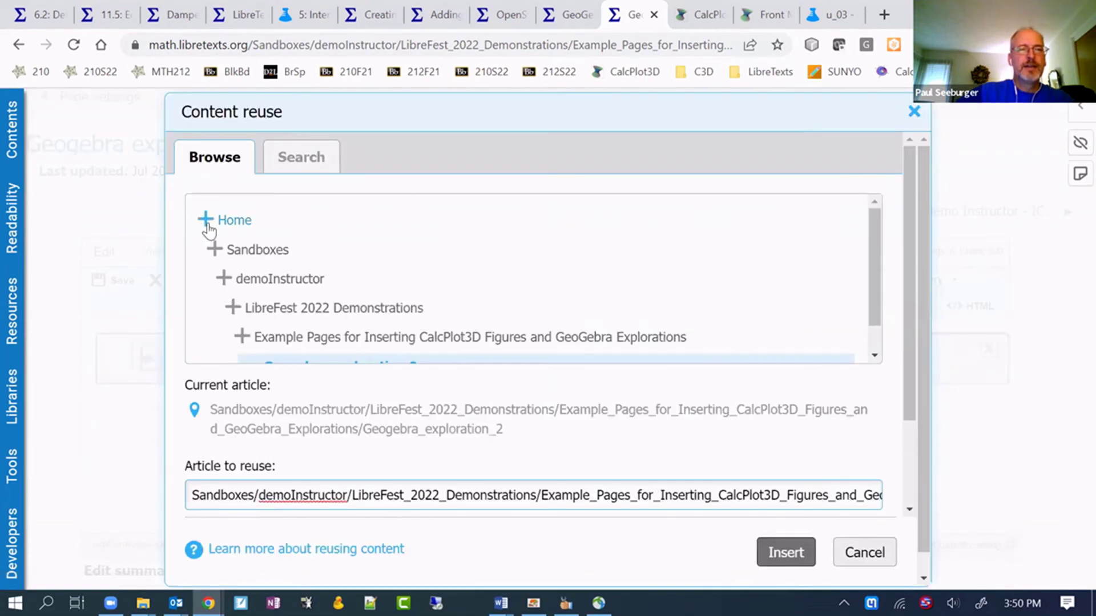
# Step: Insert Accumulation Function Exploration Tool from Learning Objects > GeoGebra Simulations and save the page
pyautogui.click(206, 222)
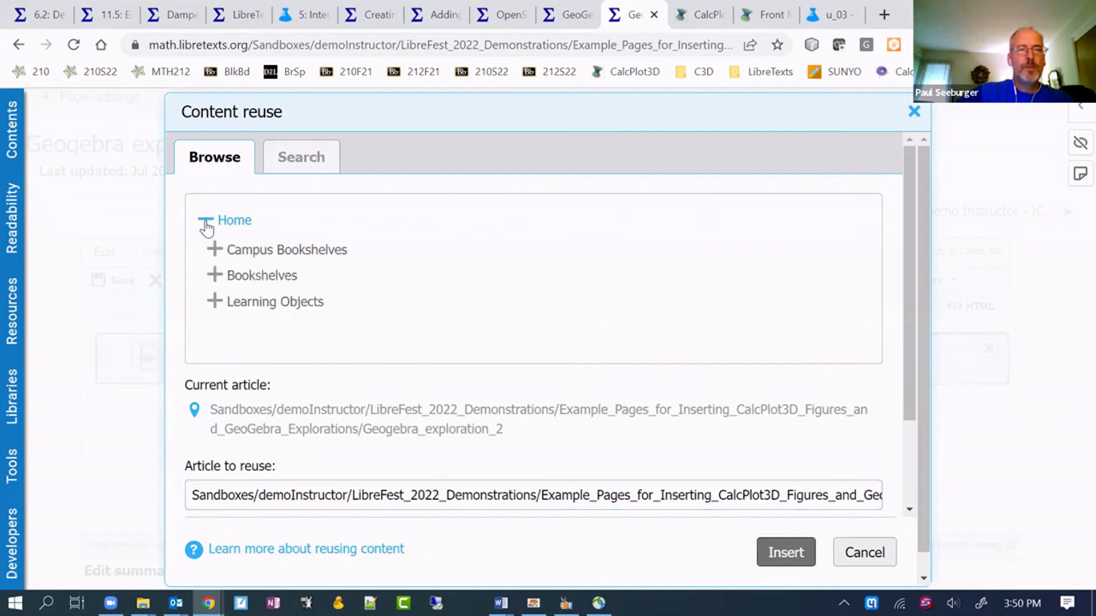
pyautogui.click(215, 304)
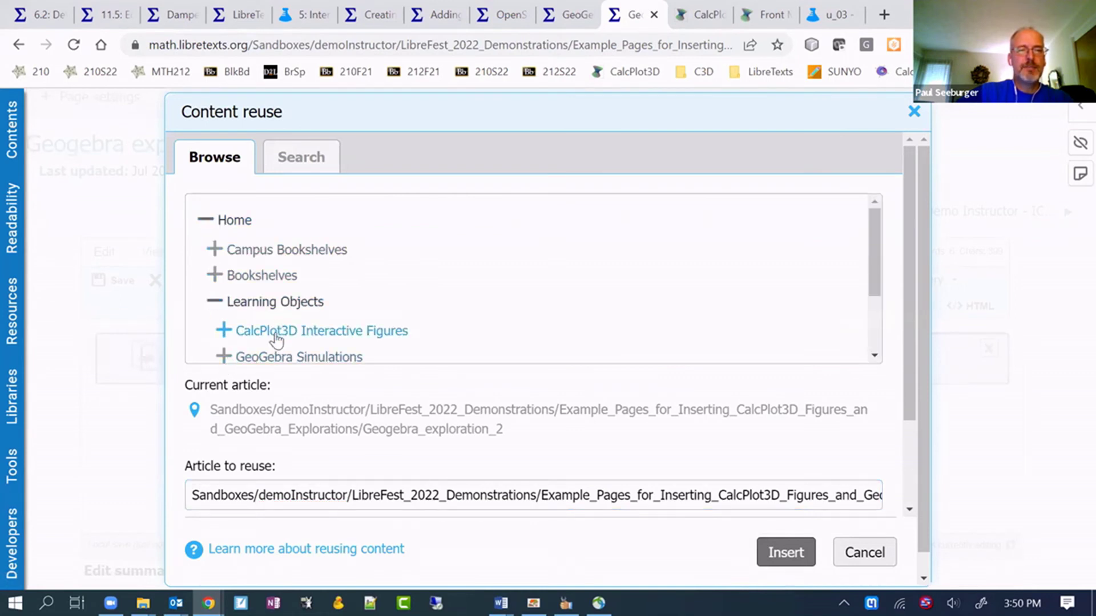
pyautogui.scroll(-3, 277, 340)
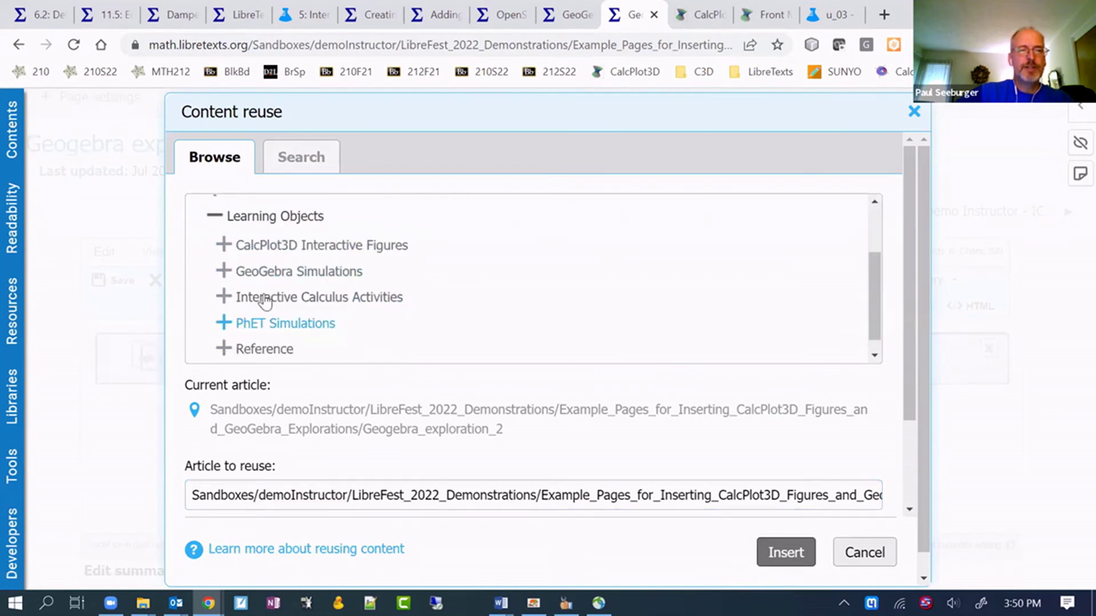
pyautogui.click(222, 273)
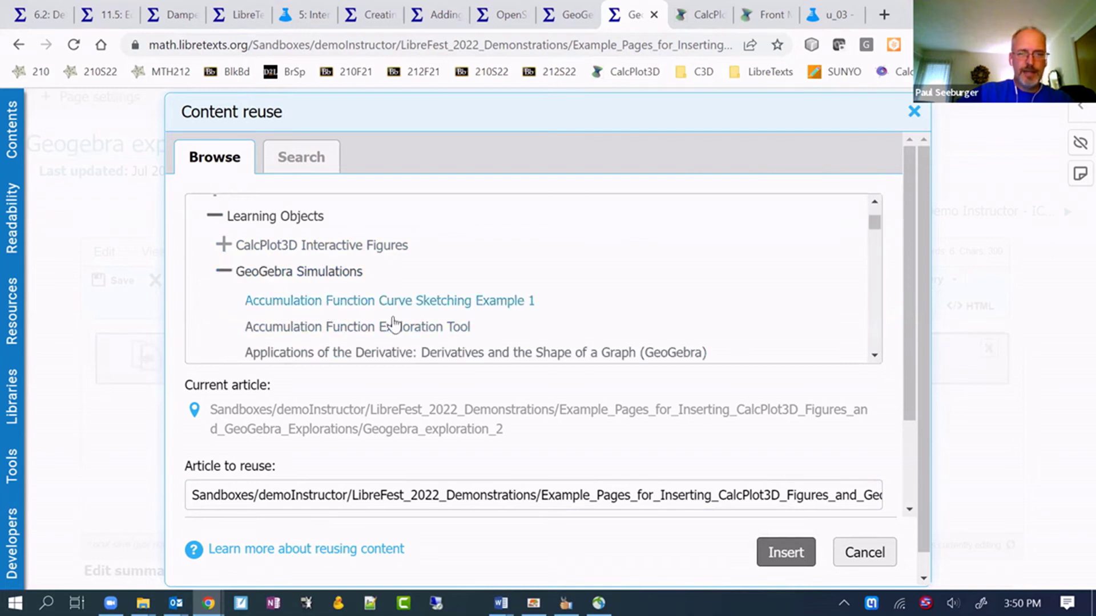
pyautogui.click(355, 333)
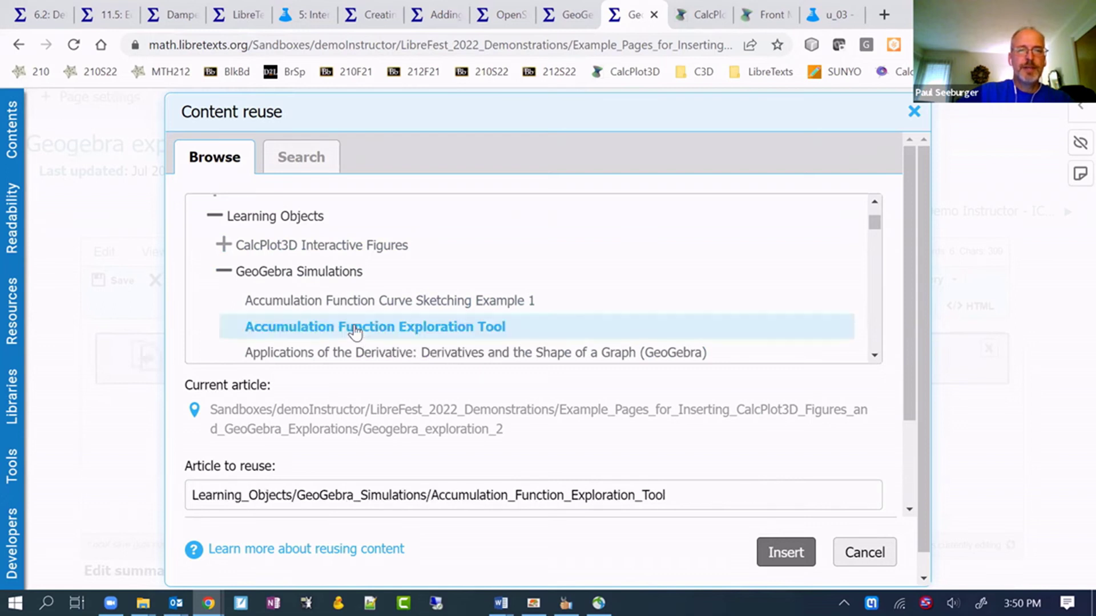
pyautogui.click(783, 554)
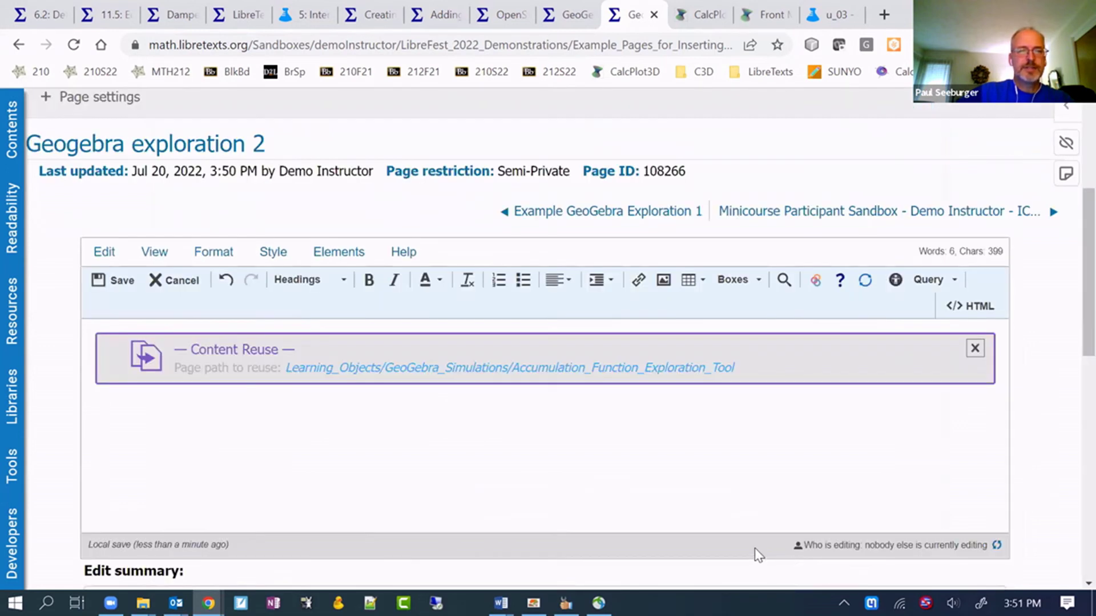
pyautogui.click(110, 285)
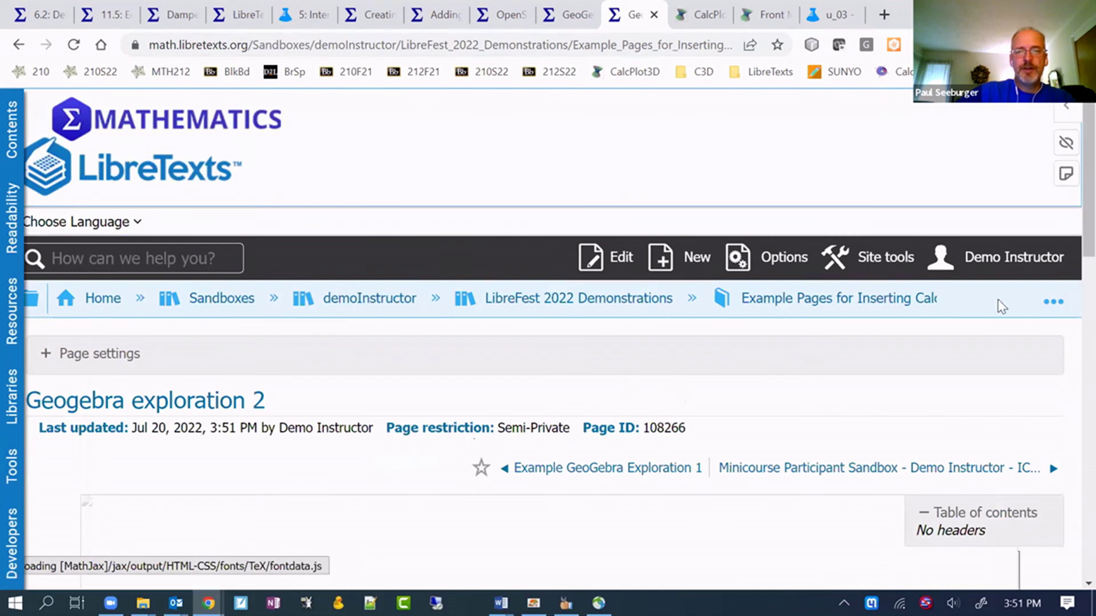
# Step: Drag the applet's x point along the t-axis to 2.682, giving Area = 7.2
pyautogui.scroll(-4, 1002, 307)
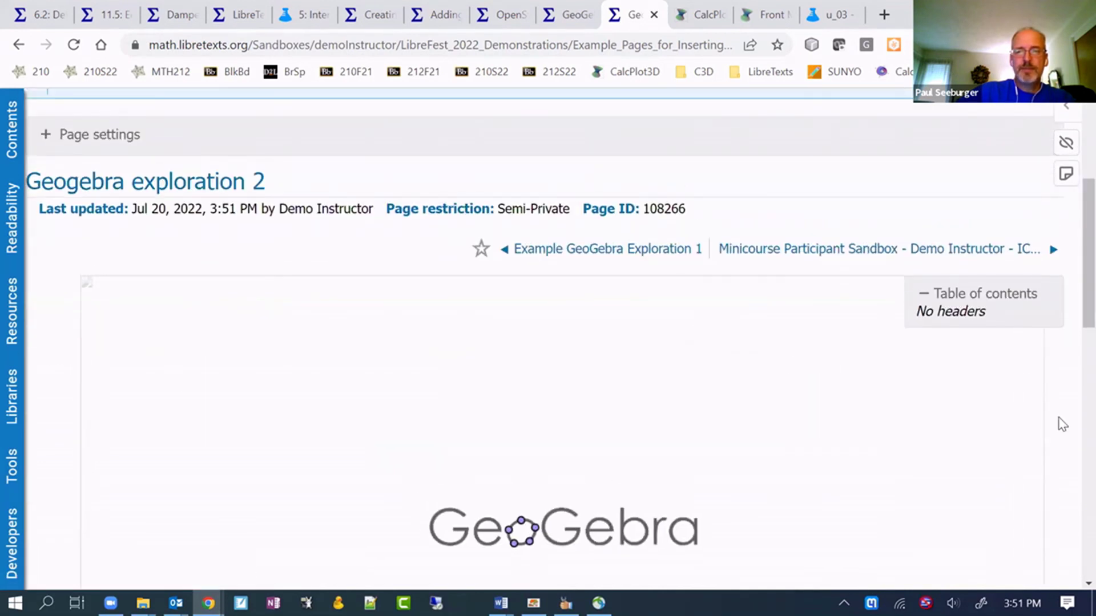
pyautogui.scroll(-3, 1058, 402)
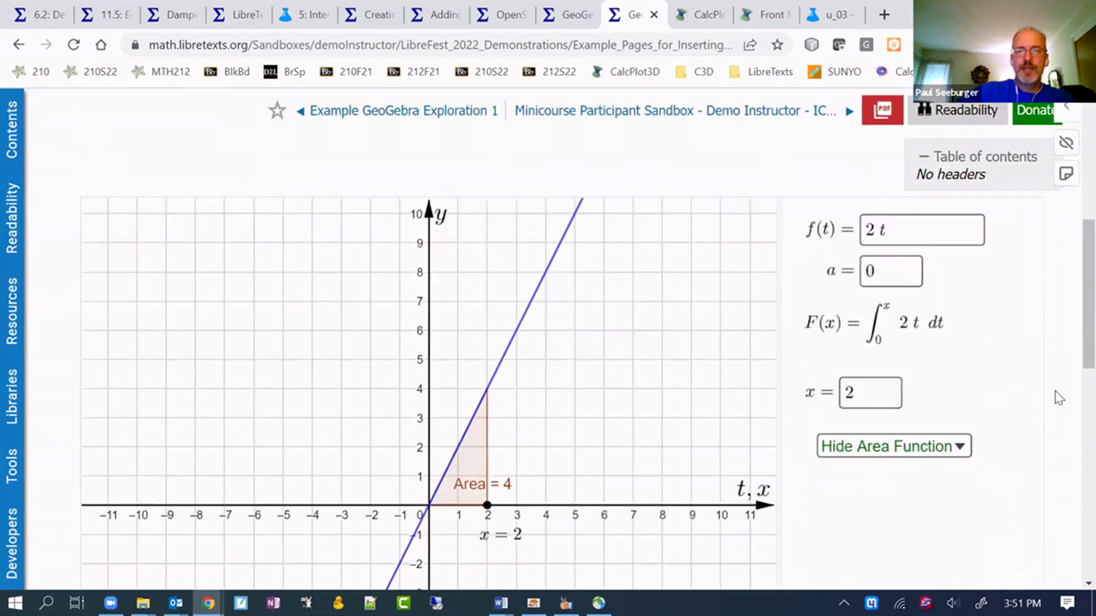
pyautogui.moveTo(488, 482)
pyautogui.mouseDown()
pyautogui.moveTo(615, 483)
pyautogui.moveTo(399, 478)
pyautogui.moveTo(268, 502)
pyautogui.moveTo(403, 483)
pyautogui.moveTo(536, 482)
pyautogui.moveTo(498, 482)
pyautogui.moveTo(506, 482)
pyautogui.mouseUp()
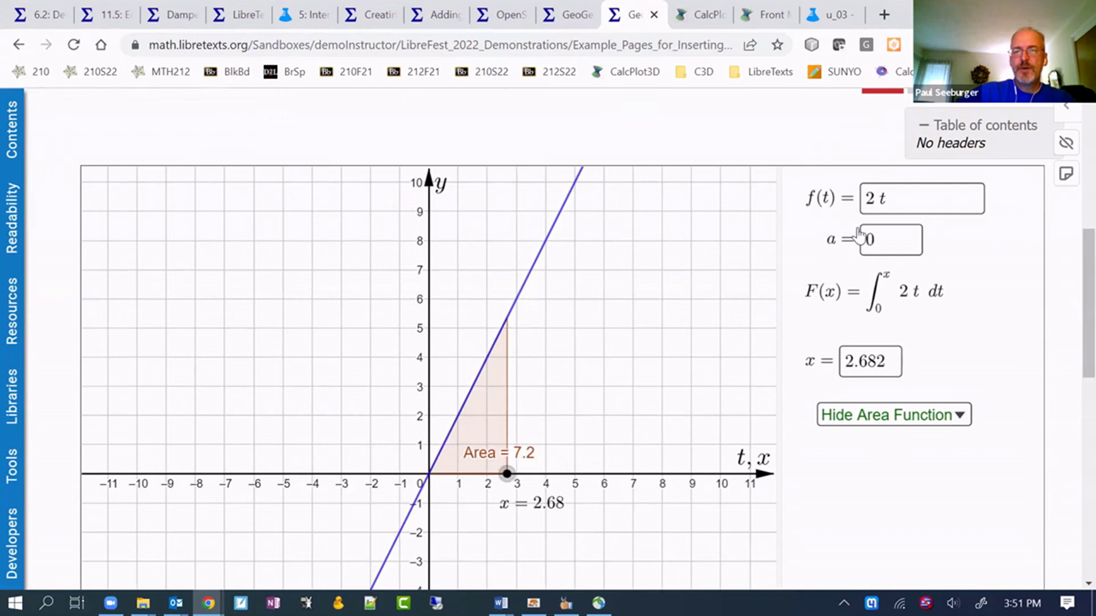
pyautogui.scroll(-3, 1072, 405)
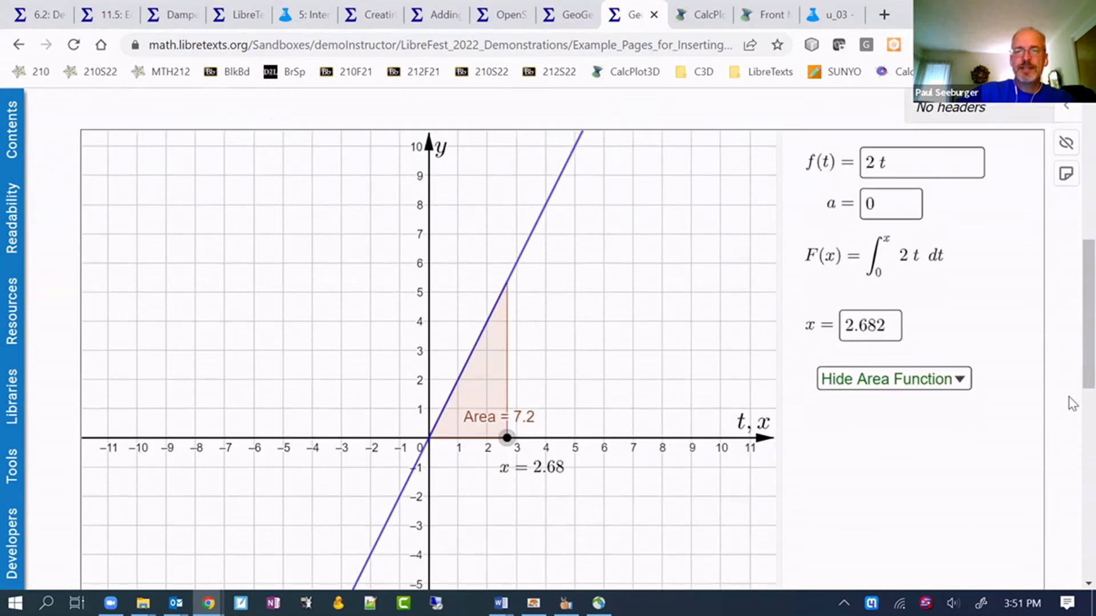
pyautogui.scroll(6, 1072, 403)
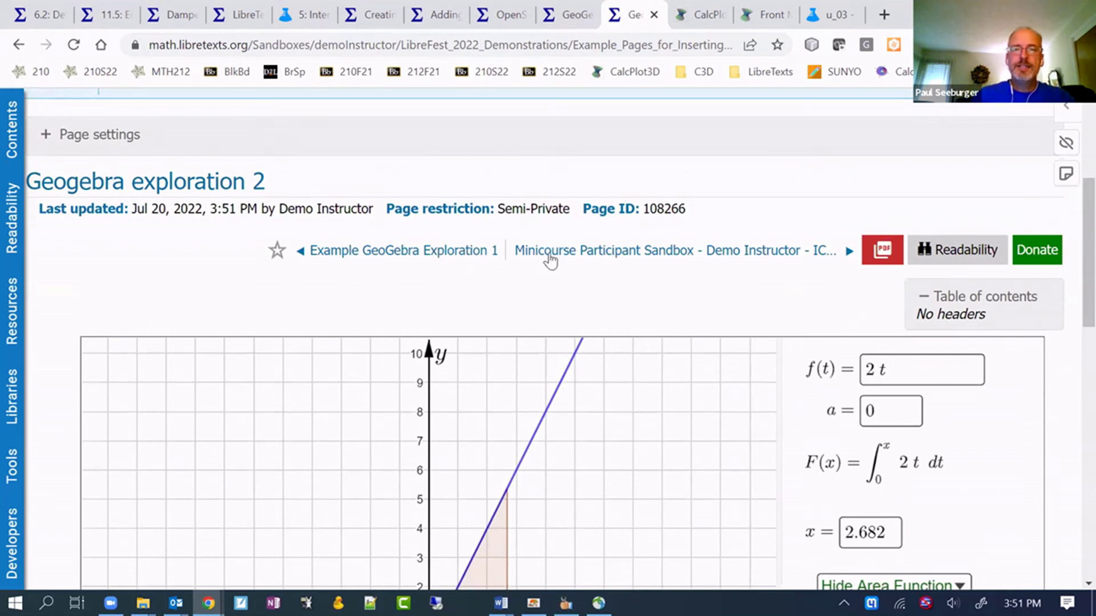
pyautogui.scroll(2, 554, 298)
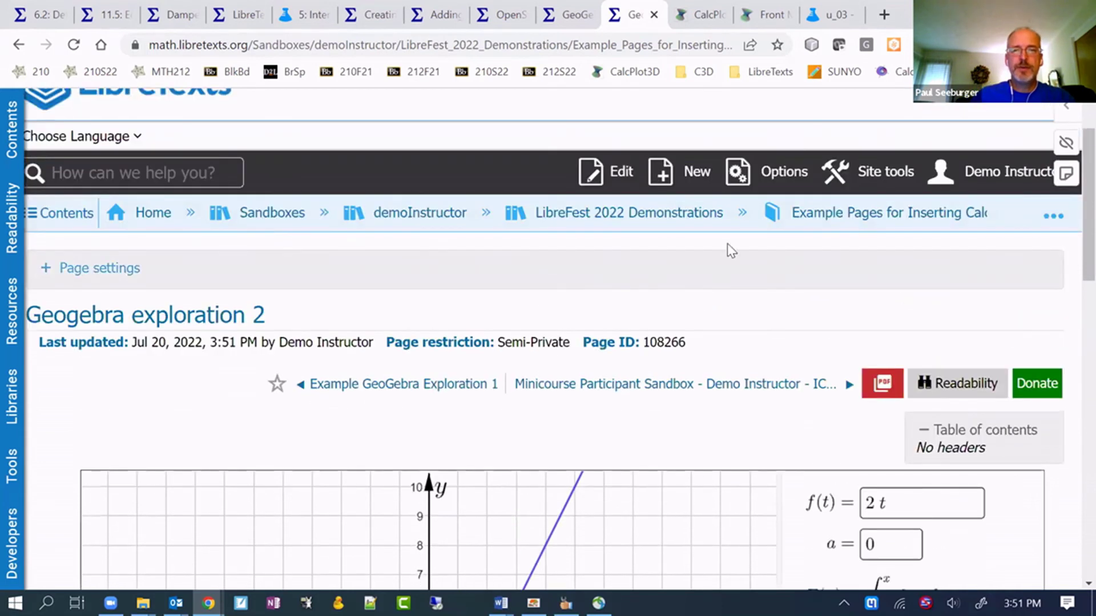
pyautogui.click(768, 173)
pyautogui.scroll(2, 768, 176)
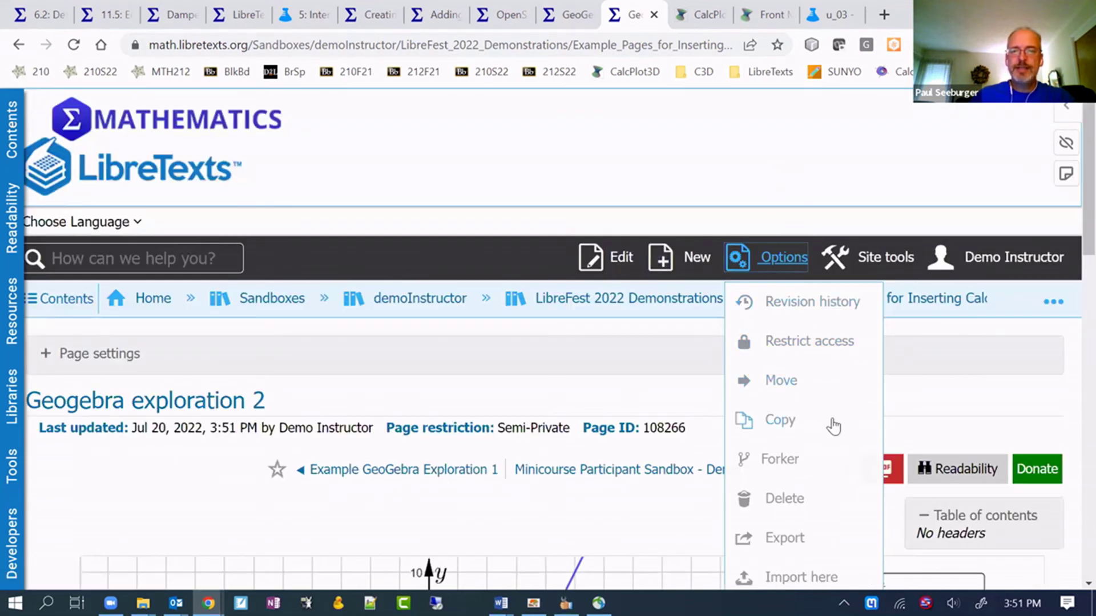
# Step: Fork the 'Geogebra exploration 2' page with Options > Forker and confirm
pyautogui.scroll(-2, 799, 371)
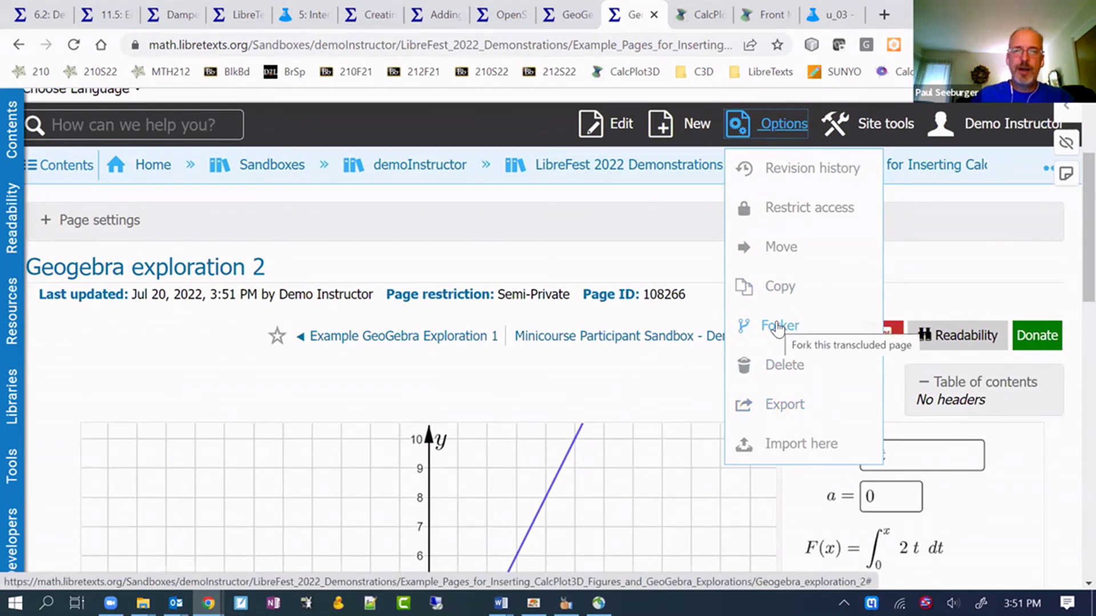
pyautogui.click(778, 327)
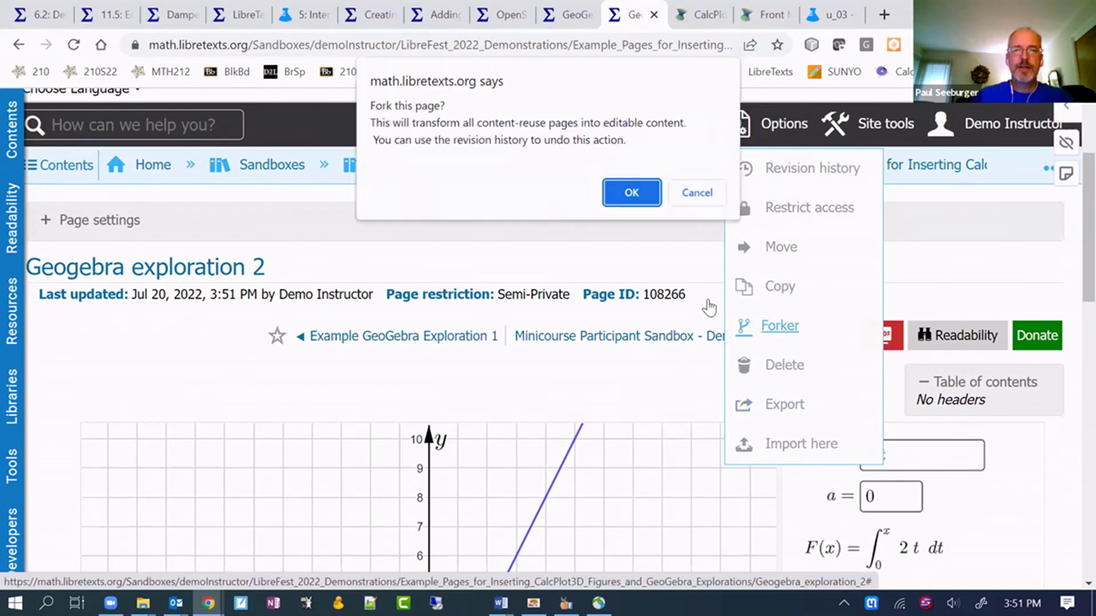
pyautogui.click(628, 194)
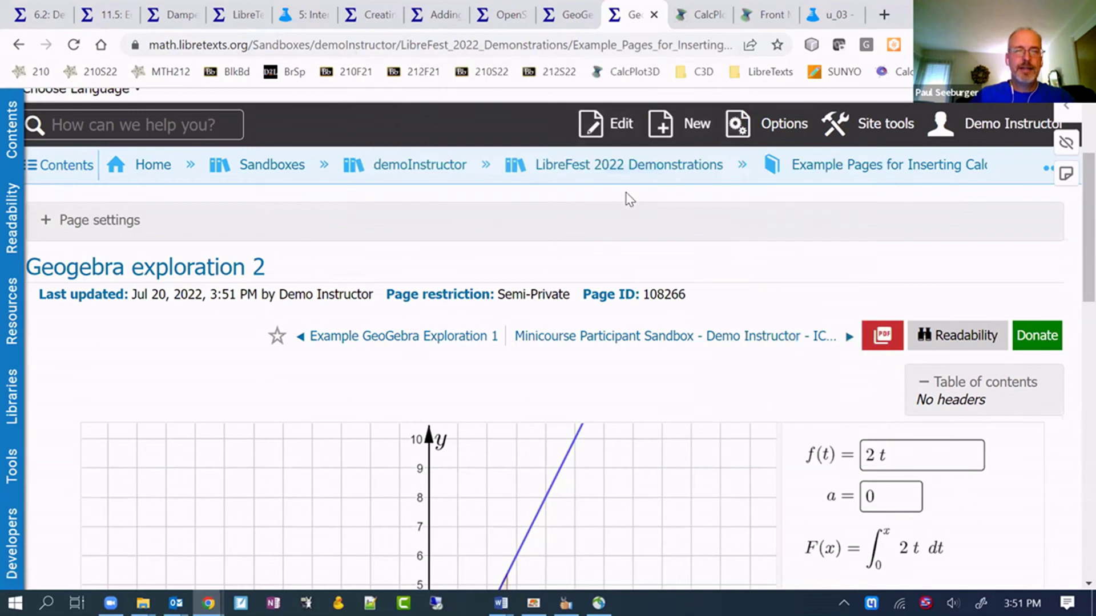
pyautogui.click(712, 216)
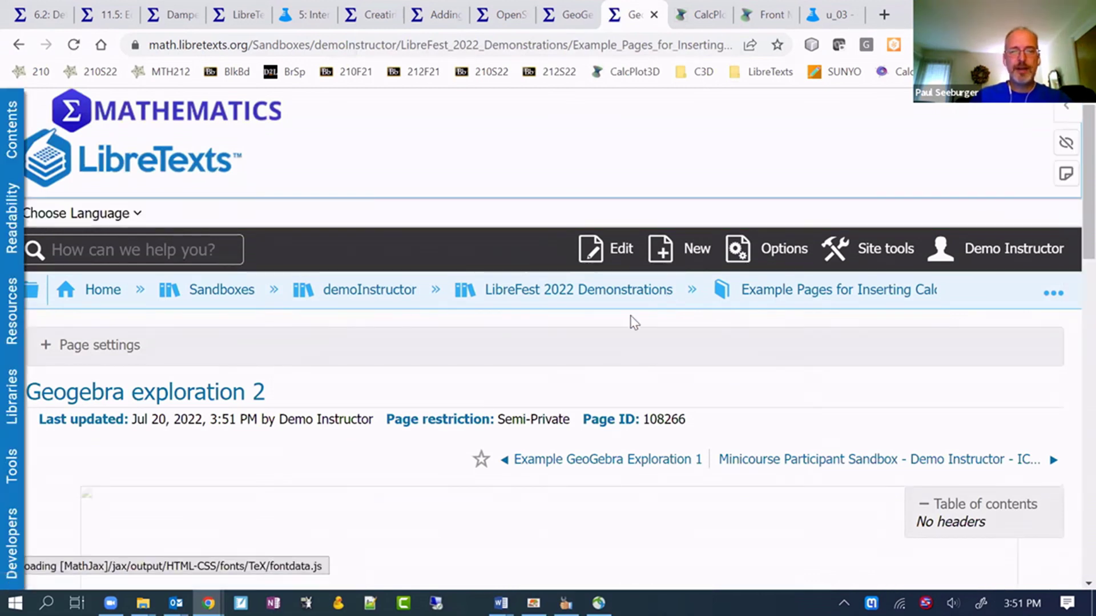
# Step: Open the forked page in the editor and view its HTML source
pyautogui.scroll(-3, 497, 373)
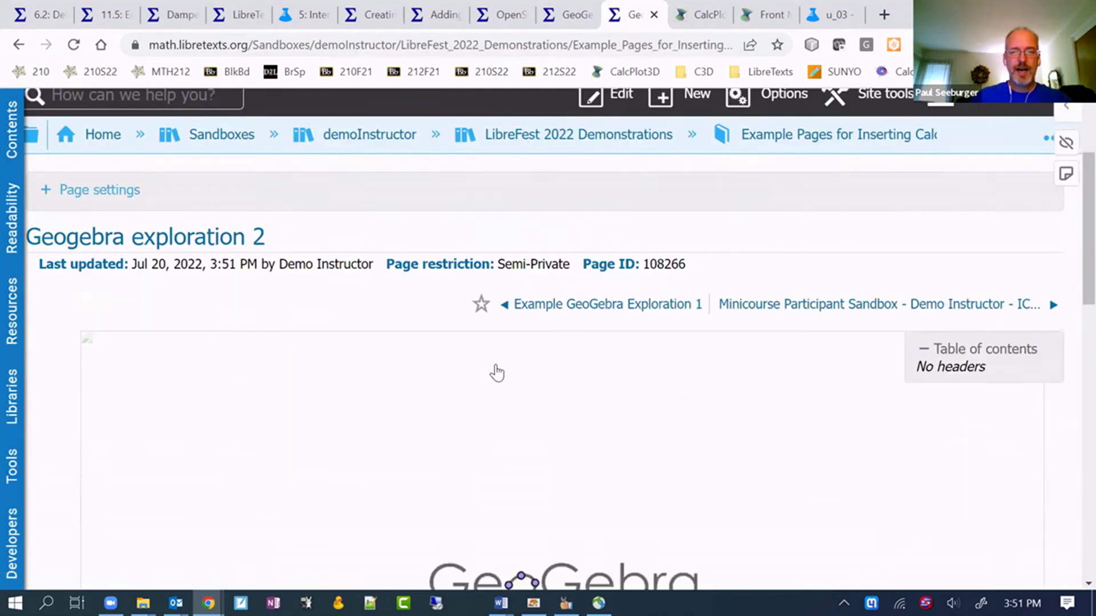
pyautogui.scroll(1, 486, 314)
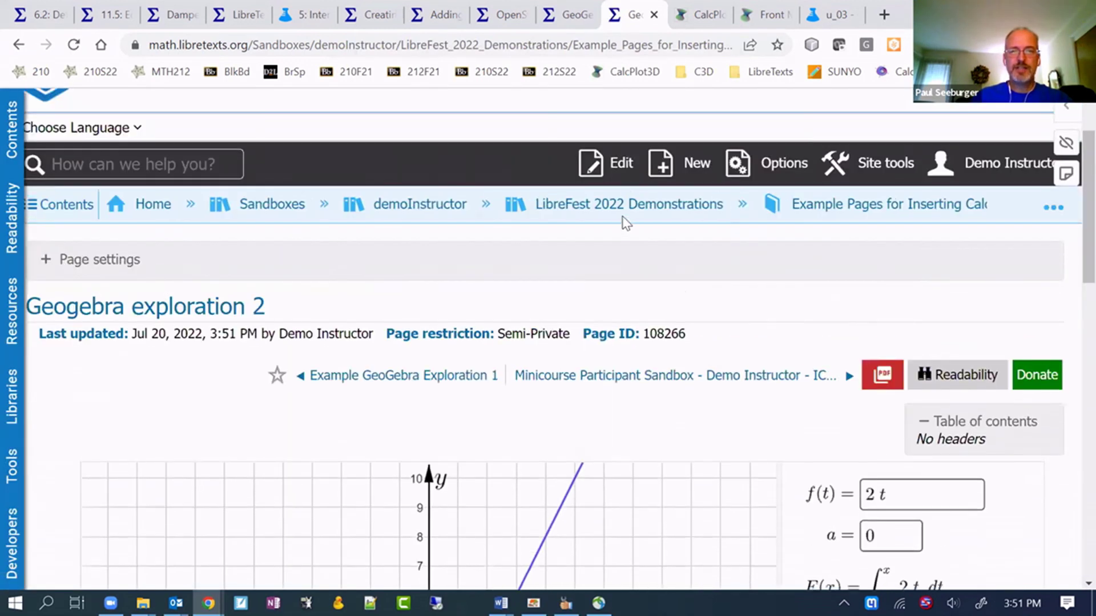
pyautogui.click(622, 166)
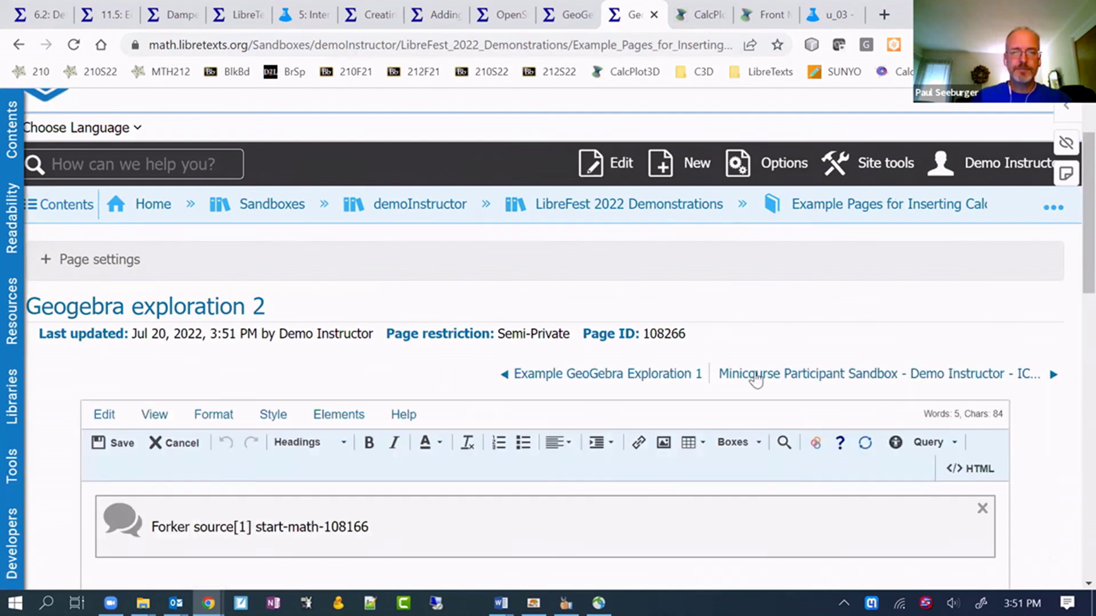
pyautogui.scroll(-6, 885, 377)
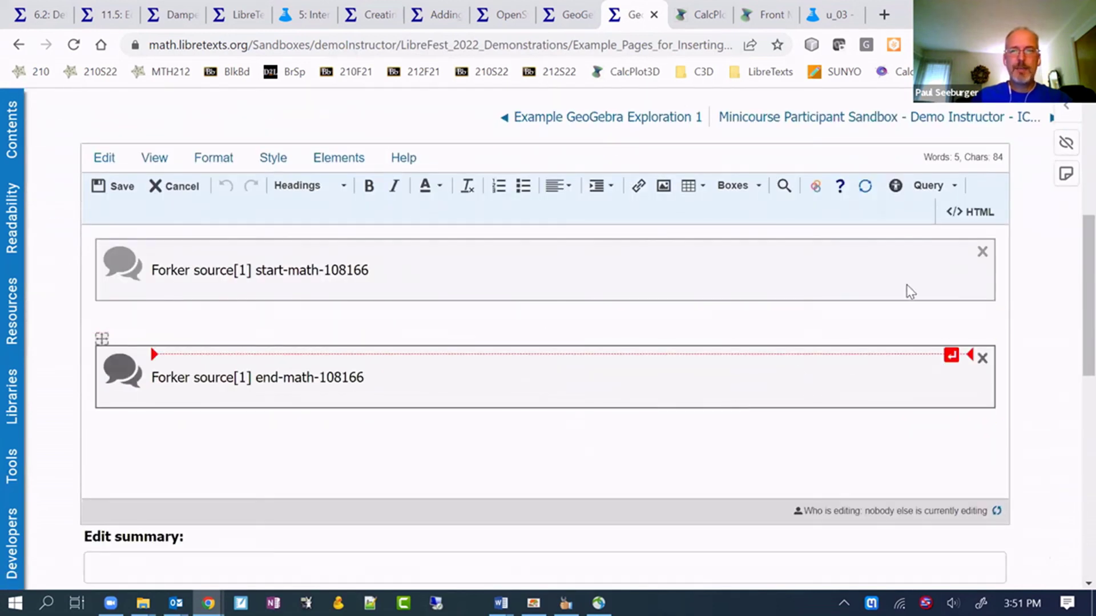
pyautogui.click(972, 216)
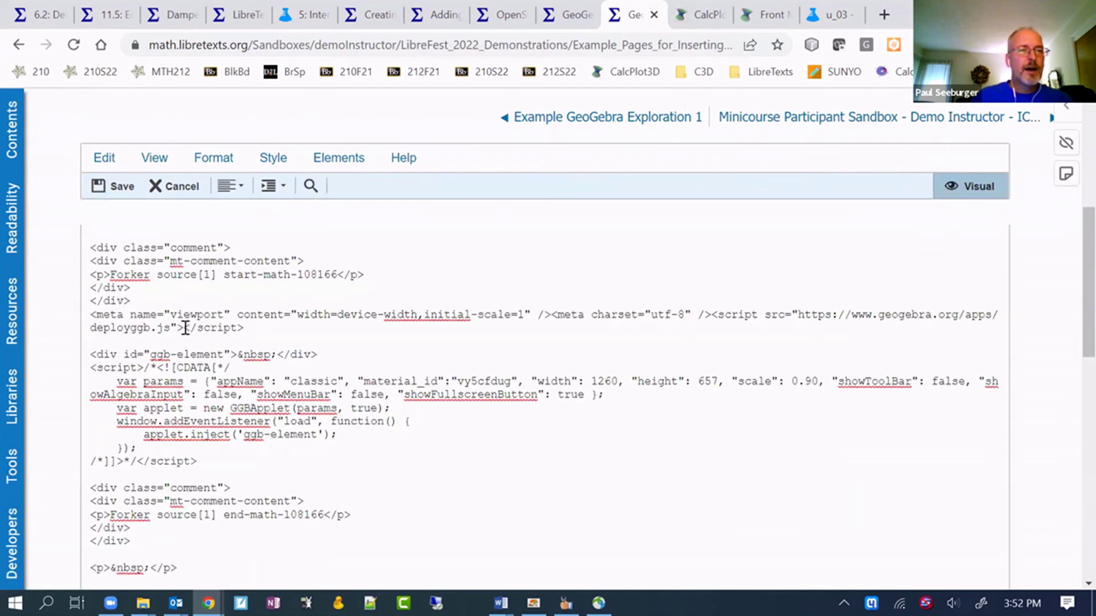
# Step: Delete the opening and closing Forker comment blocks and the empty trailing paragraph
pyautogui.moveTo(146, 302); pyautogui.dragTo(81, 248)
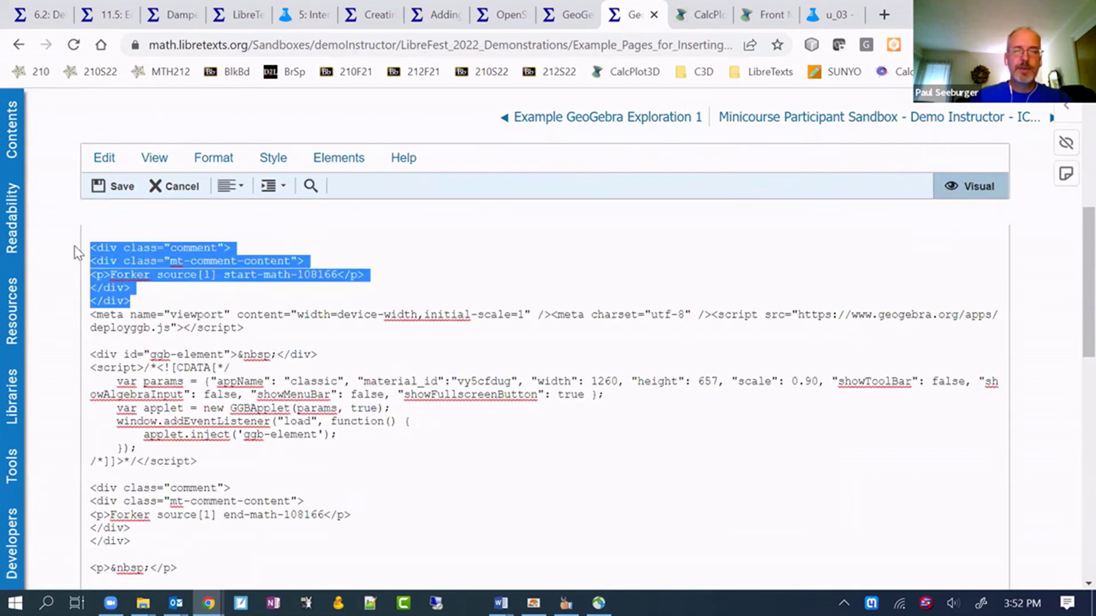
pyautogui.press('Delete')
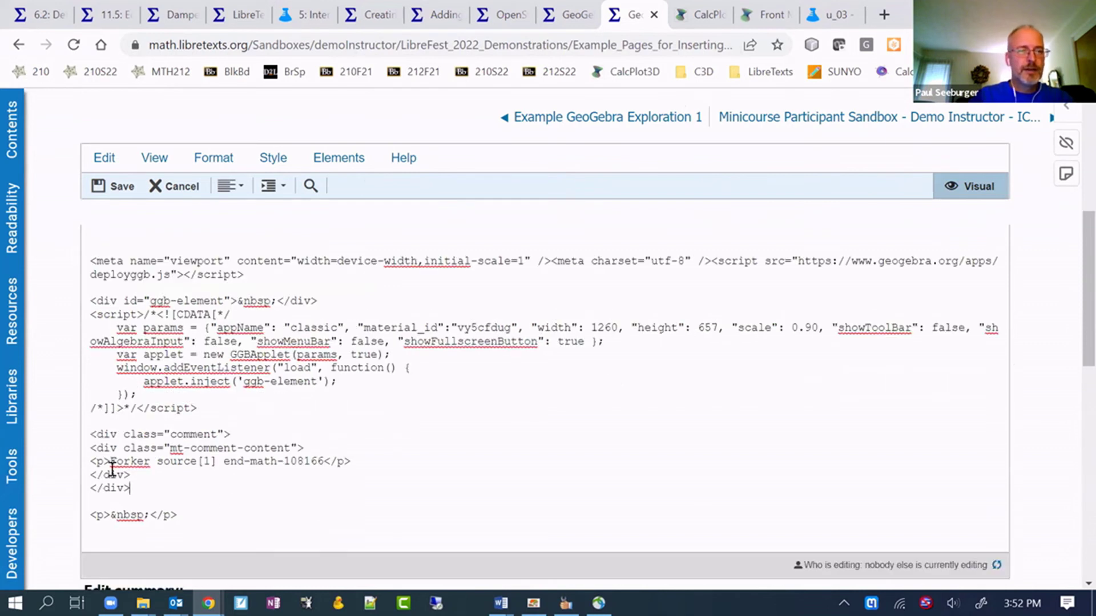
pyautogui.moveTo(132, 490); pyautogui.dragTo(65, 437)
pyautogui.press('Delete')
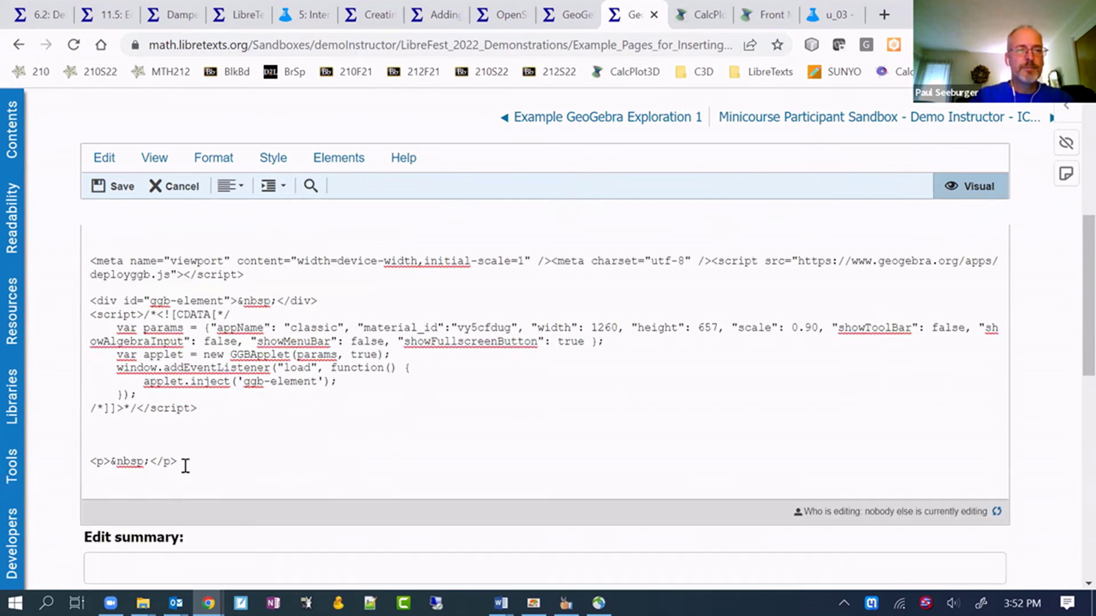
pyautogui.moveTo(185, 466); pyautogui.dragTo(90, 437)
pyautogui.press('Delete')
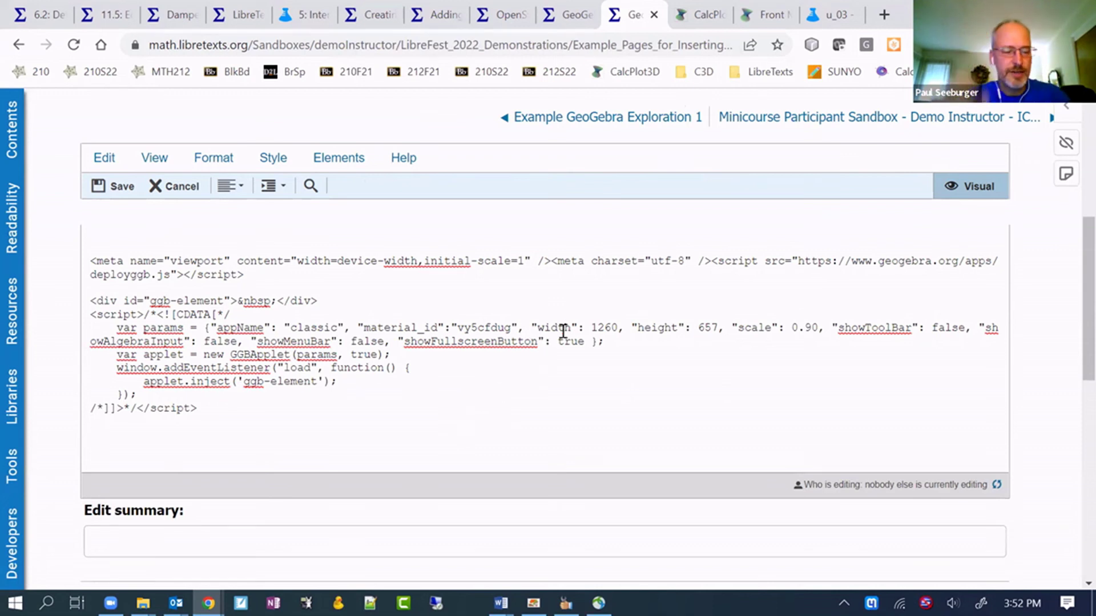
# Step: Zoom the editor to 125% and select the old material_id value vy5cfdug
pyautogui.hotkey('ctrl', '+')
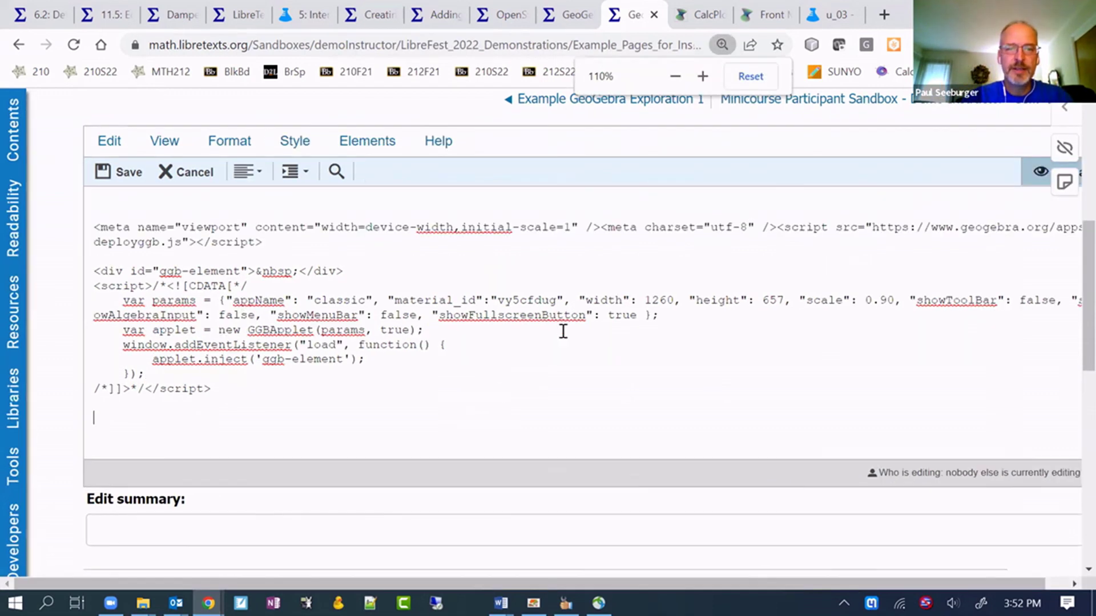
pyautogui.hotkey('ctrl', '+')
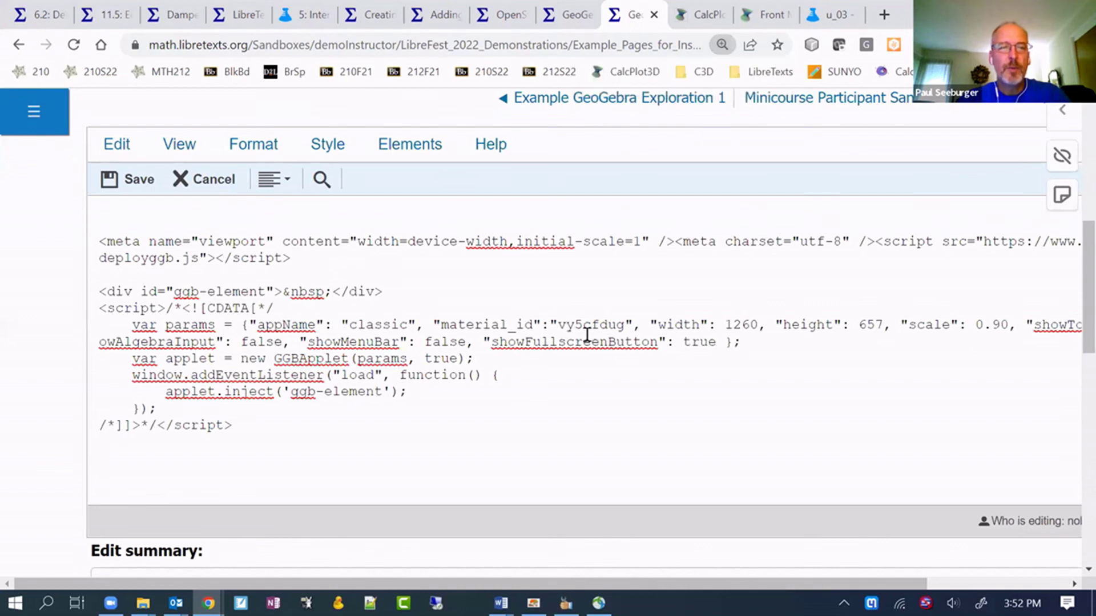
pyautogui.moveTo(625, 325); pyautogui.dragTo(562, 321)
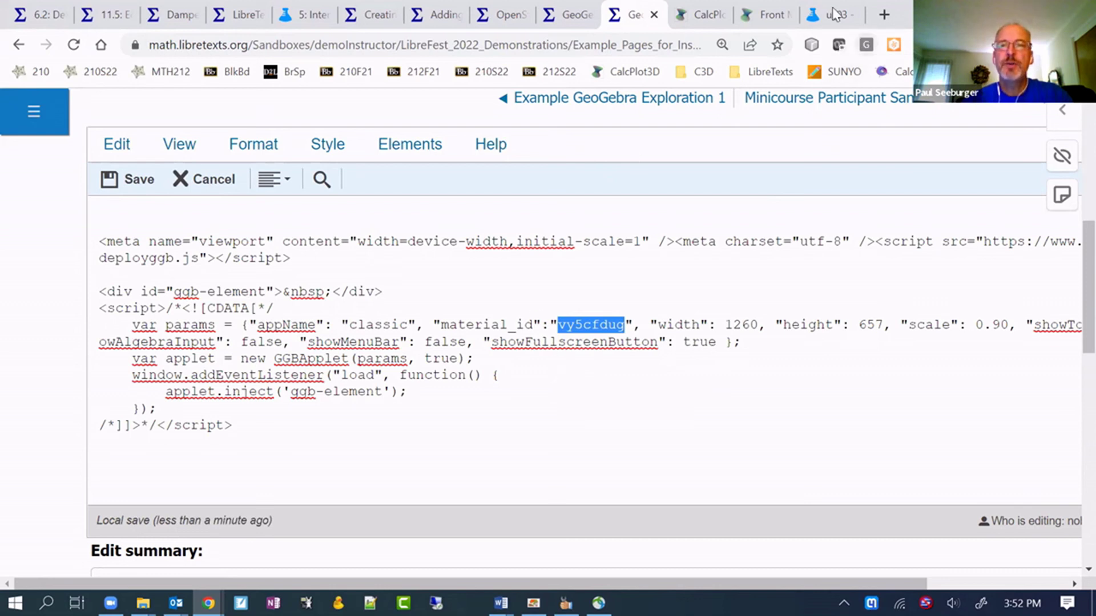
pyautogui.click(431, 16)
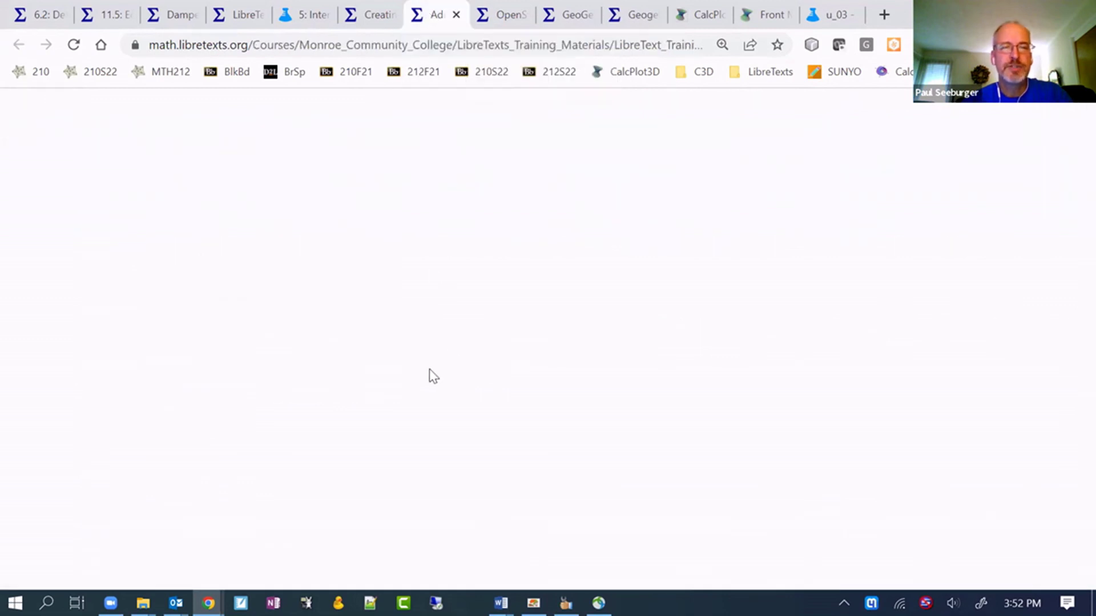
# Step: Follow the tutorial's geogebra.org link from its introduction paragraph
pyautogui.scroll(-5, 347, 387)
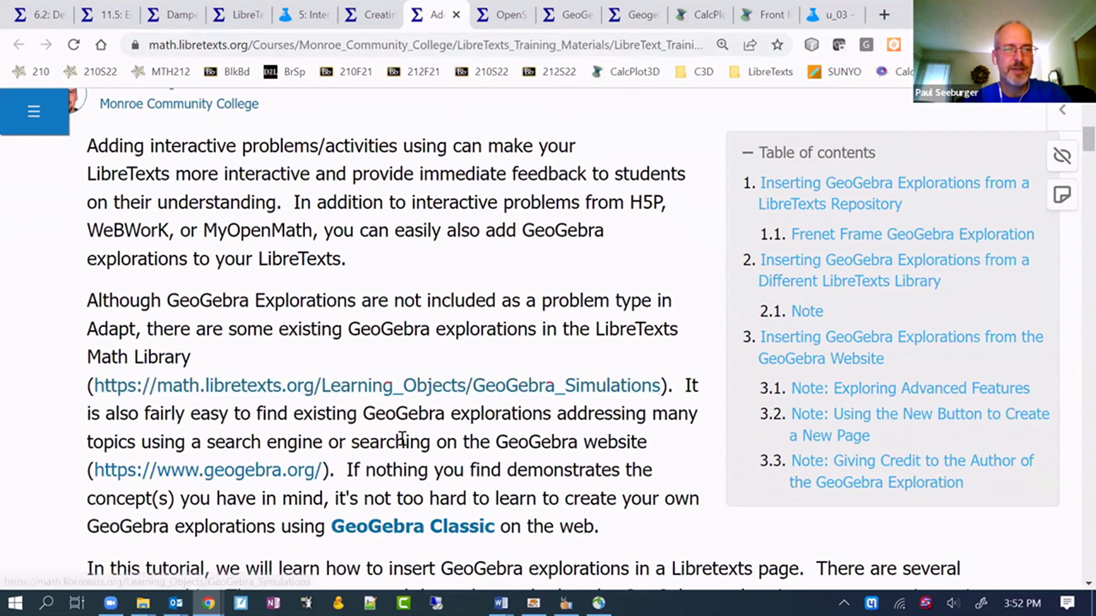
pyautogui.scroll(-3, 386, 428)
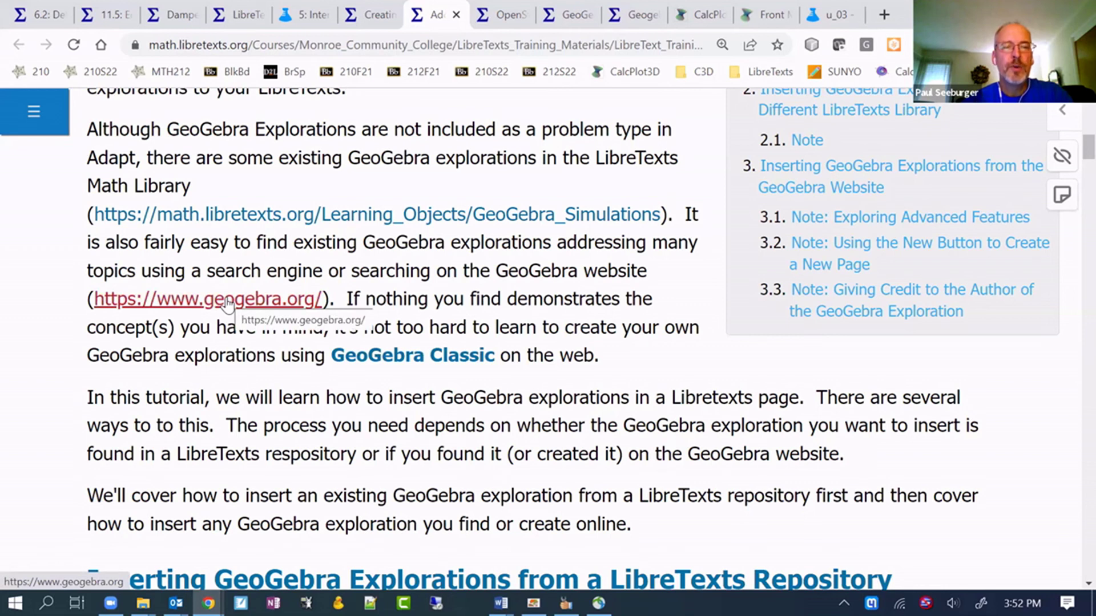
pyautogui.click(227, 304)
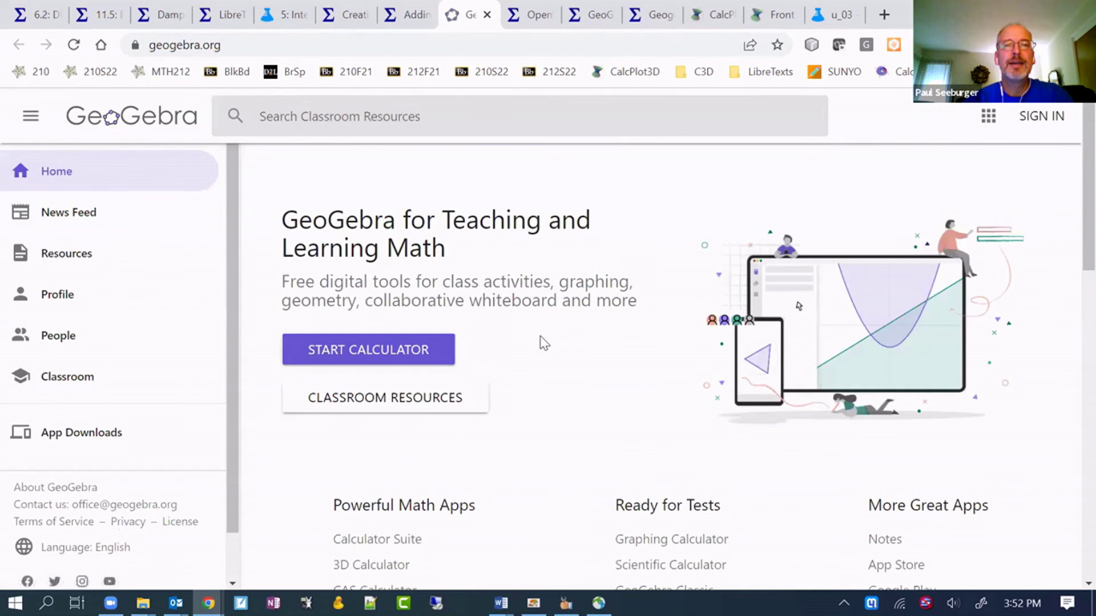
# Step: Search GeoGebra for 'spring dem' and open the damped harmonic oscillator activity
pyautogui.click(805, 123)
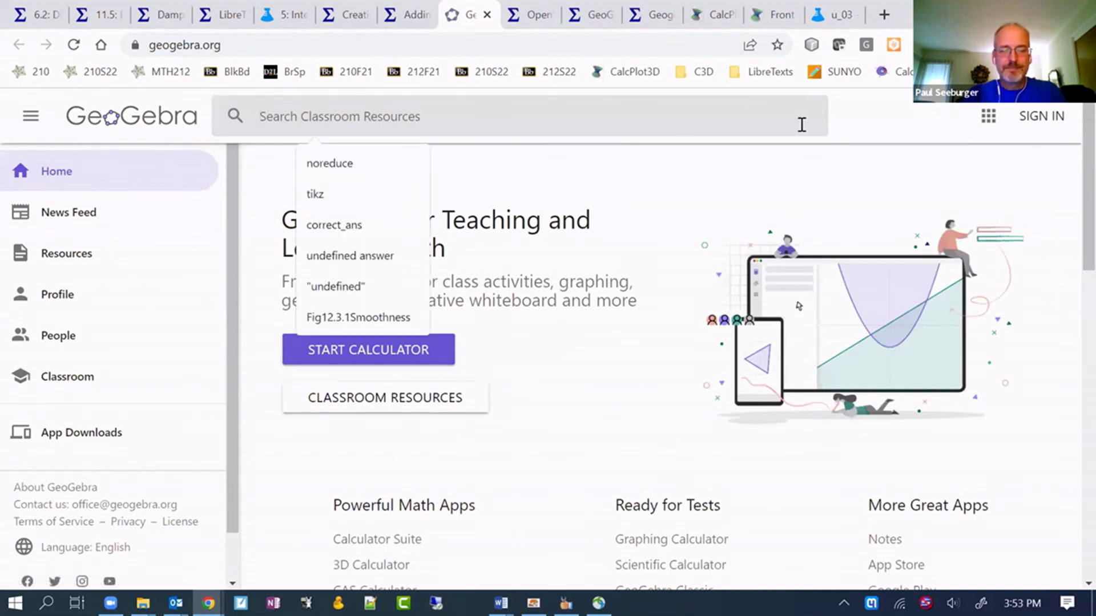
pyautogui.write('spring demo')
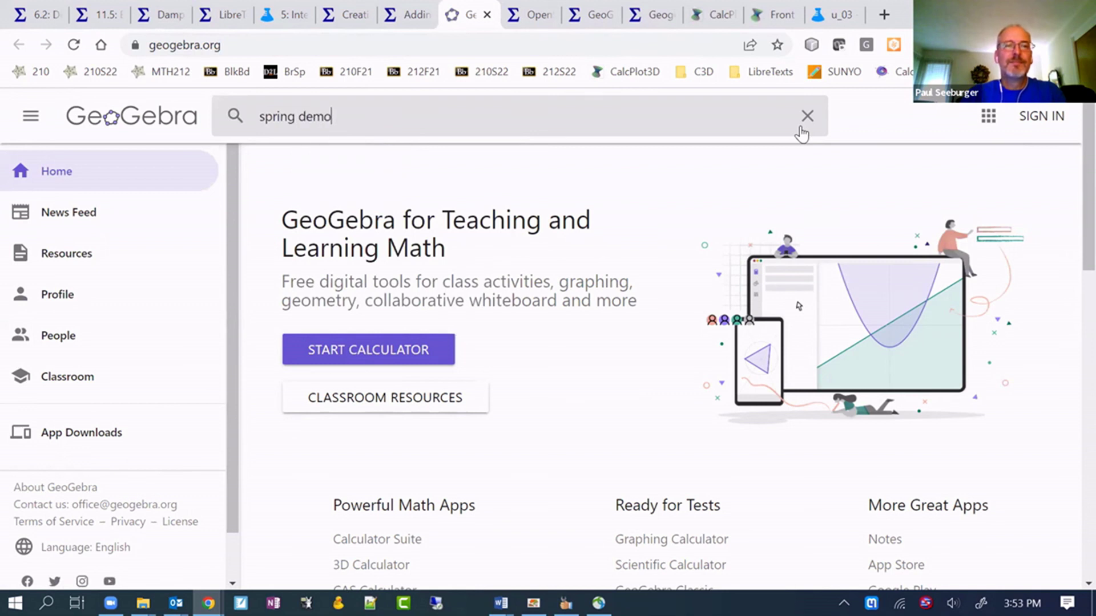
pyautogui.press('Return')
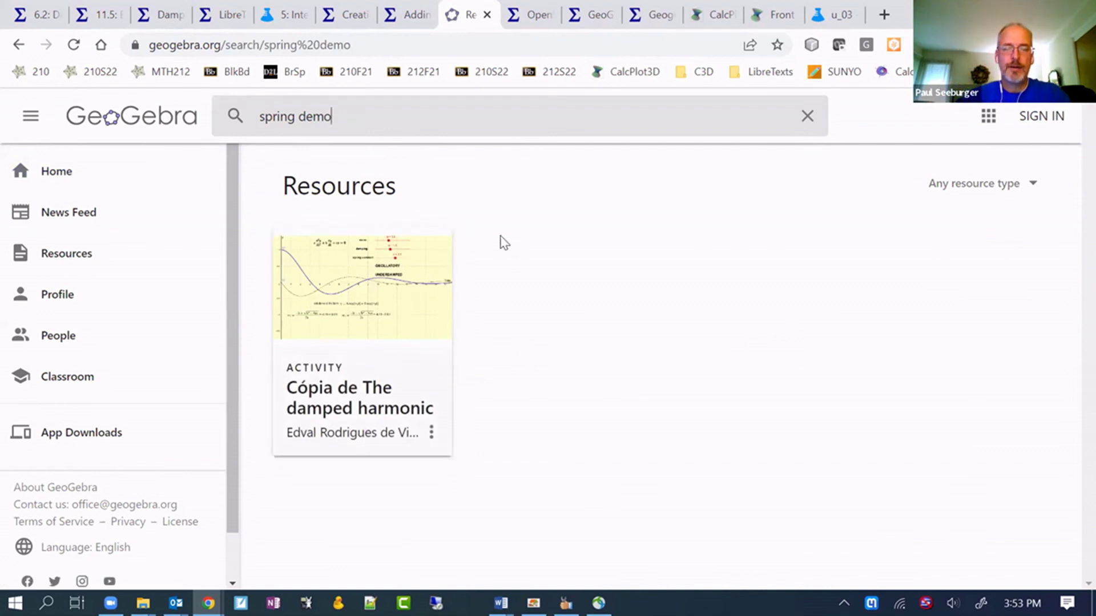
pyautogui.click(386, 288)
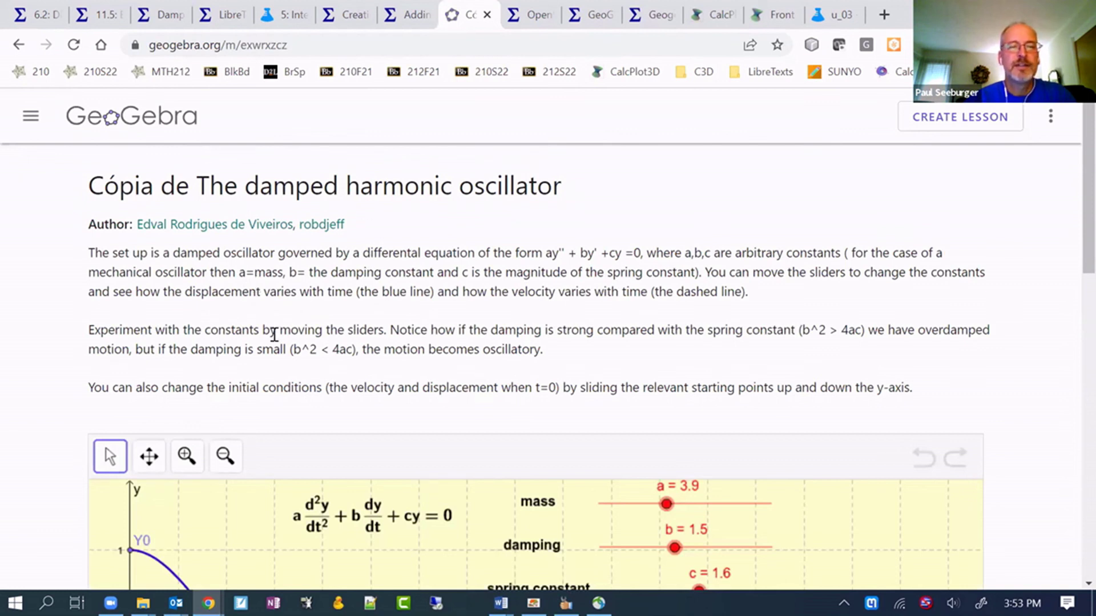
# Step: Copy the material ID exwrxzcz from the end of the activity's web address
pyautogui.scroll(-12, 378, 371)
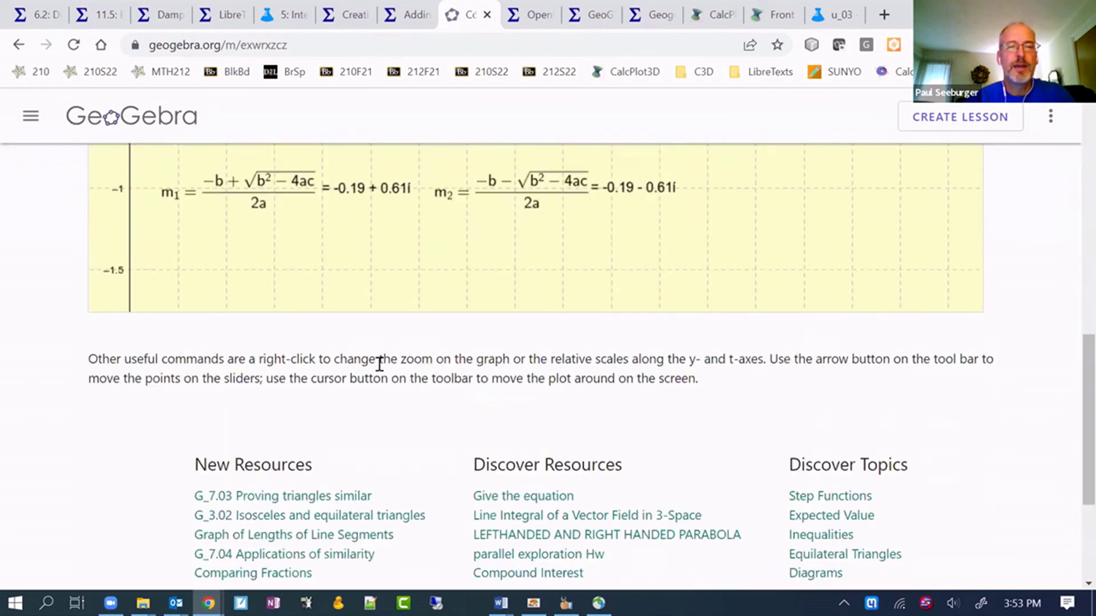
pyautogui.scroll(8, 377, 365)
pyautogui.scroll(5, 377, 365)
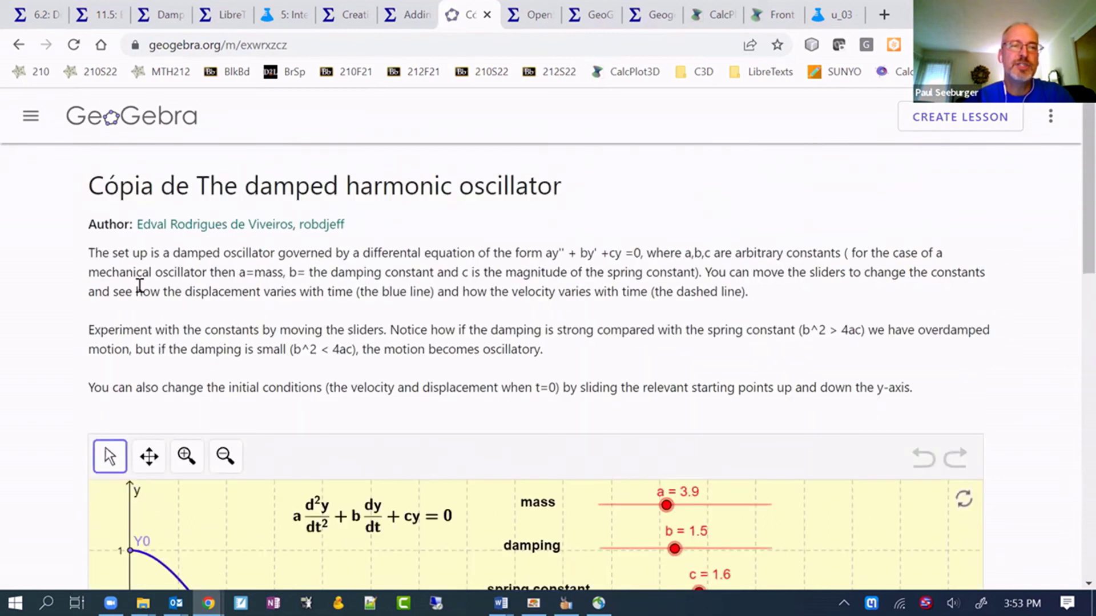
pyautogui.click(306, 46)
pyautogui.press('End')
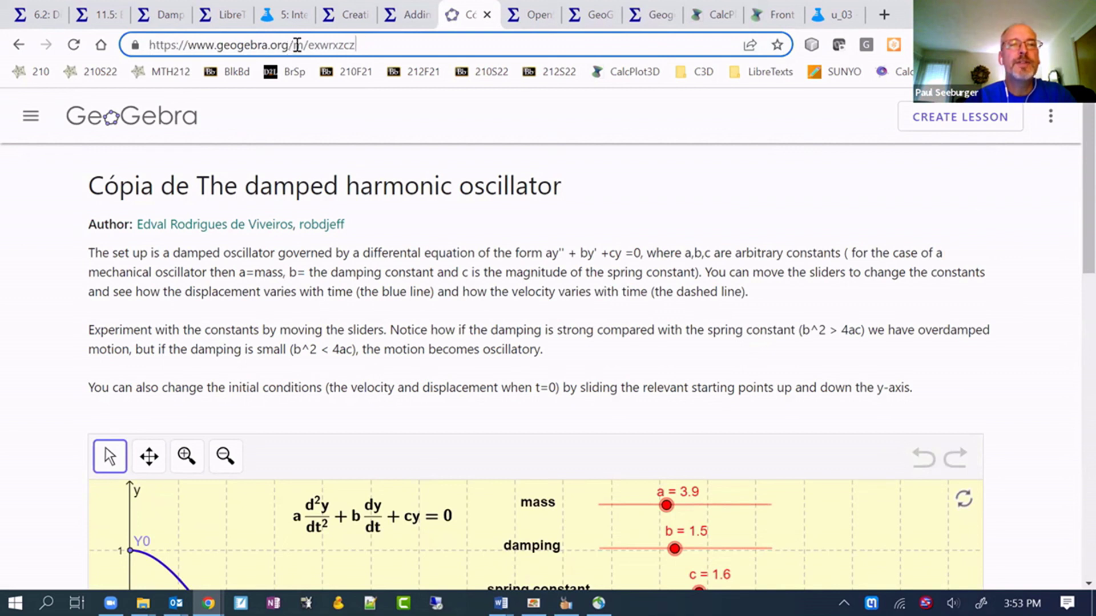
pyautogui.moveTo(350, 44); pyautogui.dragTo(319, 47)
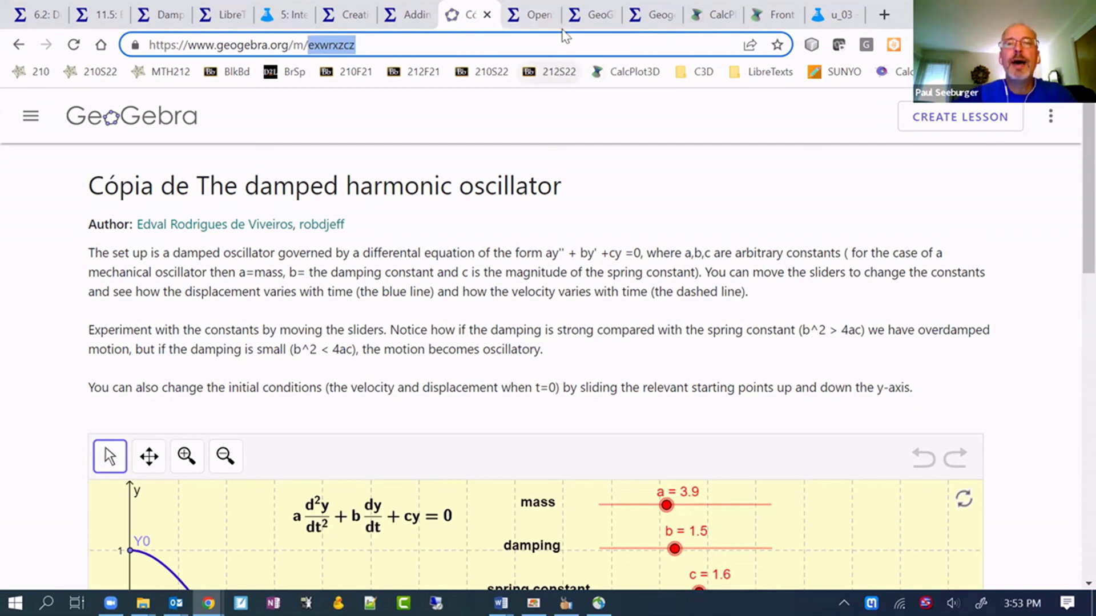
pyautogui.click(657, 18)
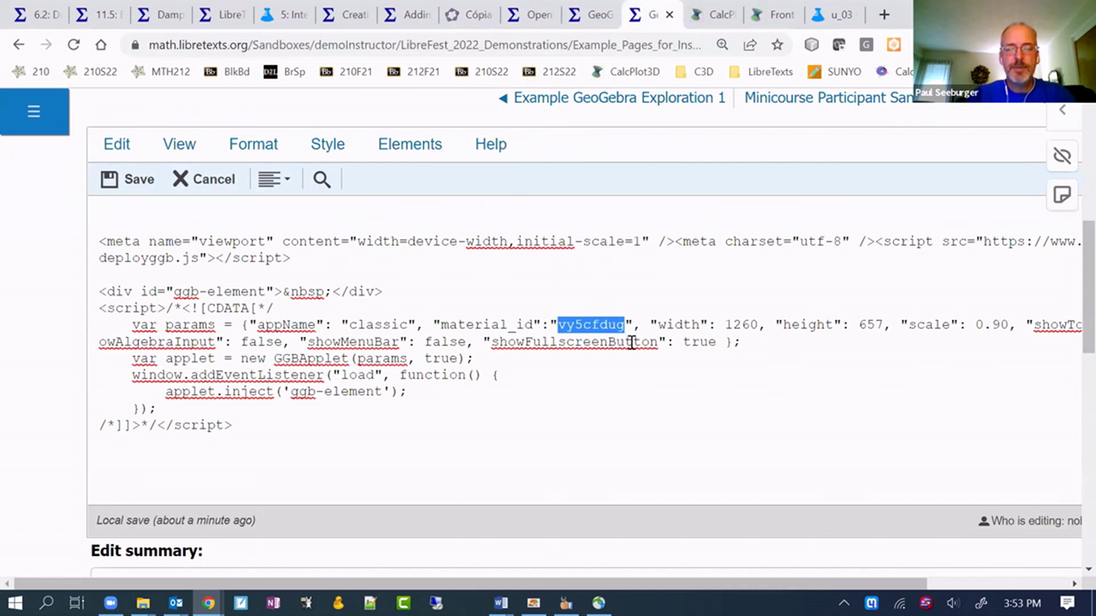
# Step: Paste exwrxzcz over the old material_id and save the page
pyautogui.write('exwrxzcz')
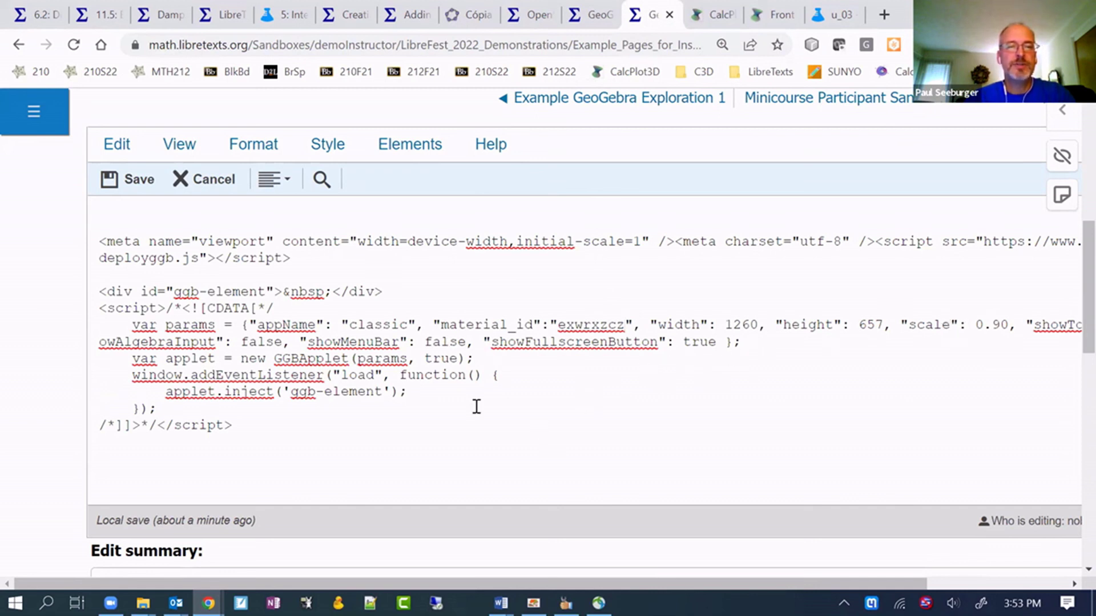
pyautogui.click(133, 182)
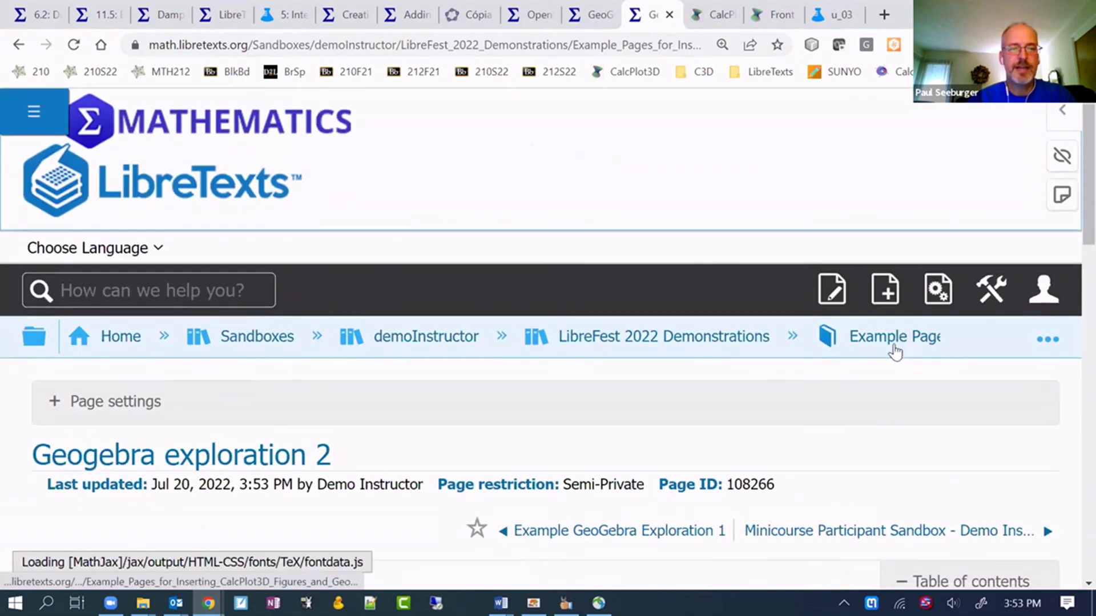
# Step: Test the oscillator applet's mass slider at about 7, then 2.5, ending at 4.3
pyautogui.scroll(-8, 890, 345)
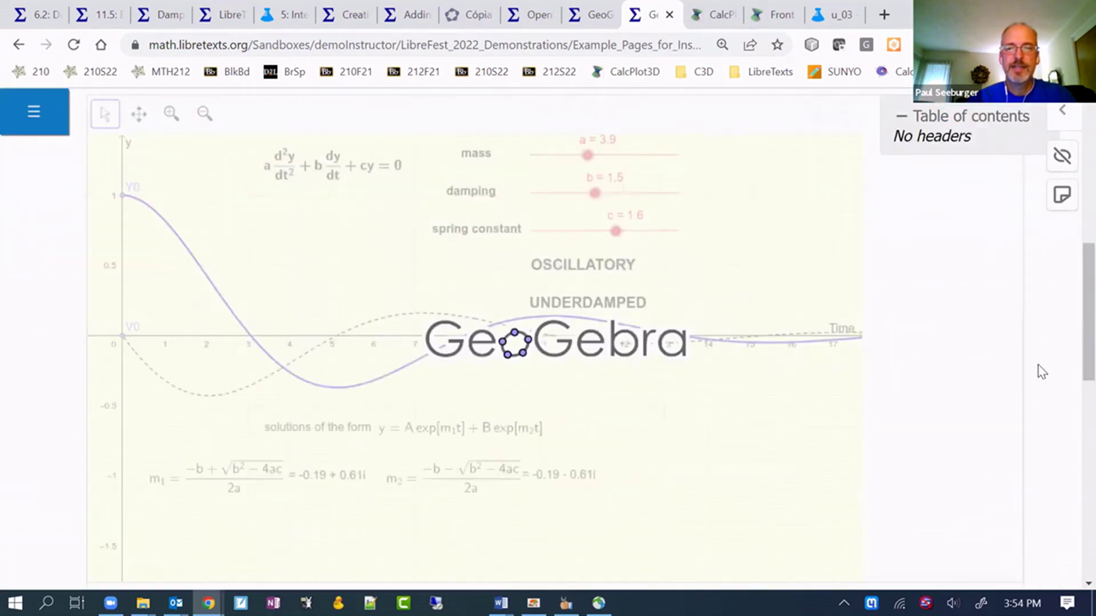
pyautogui.scroll(-3, 1040, 371)
pyautogui.scroll(3, 1039, 375)
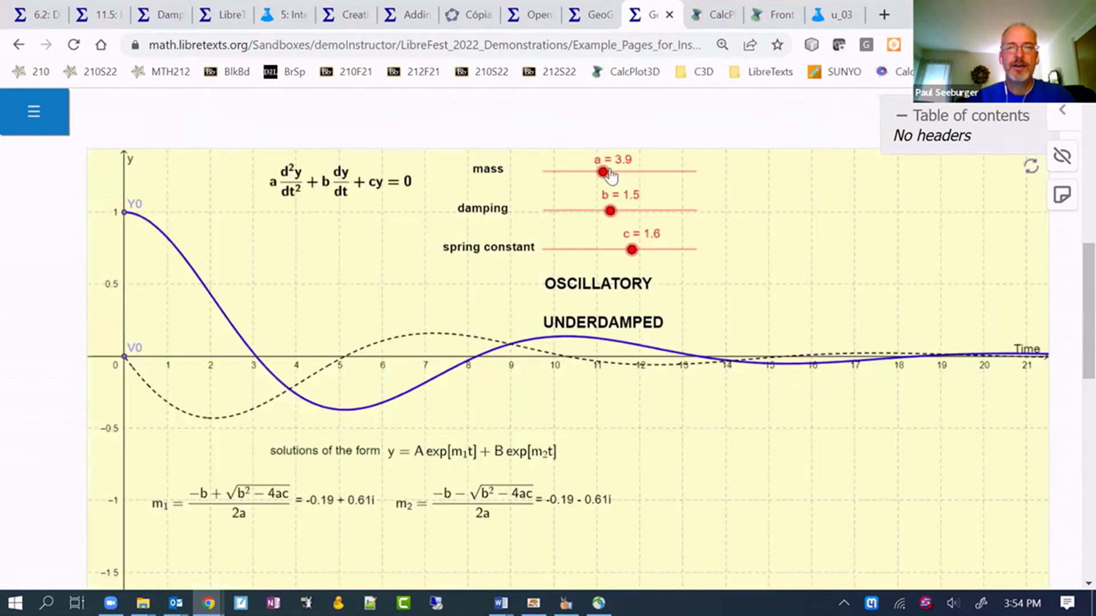
pyautogui.click(649, 173)
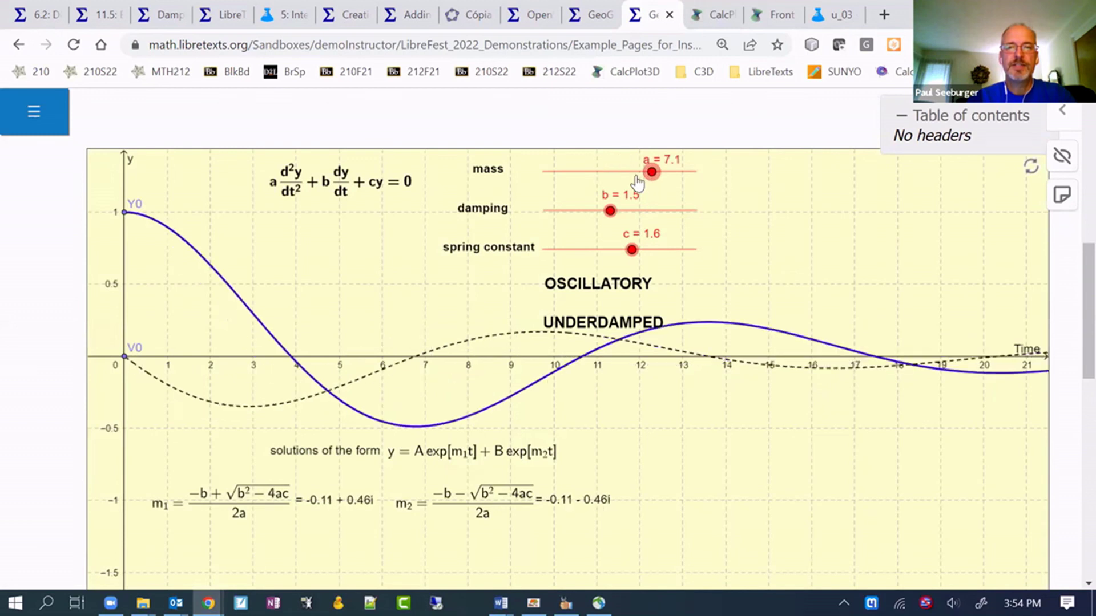
pyautogui.click(584, 181)
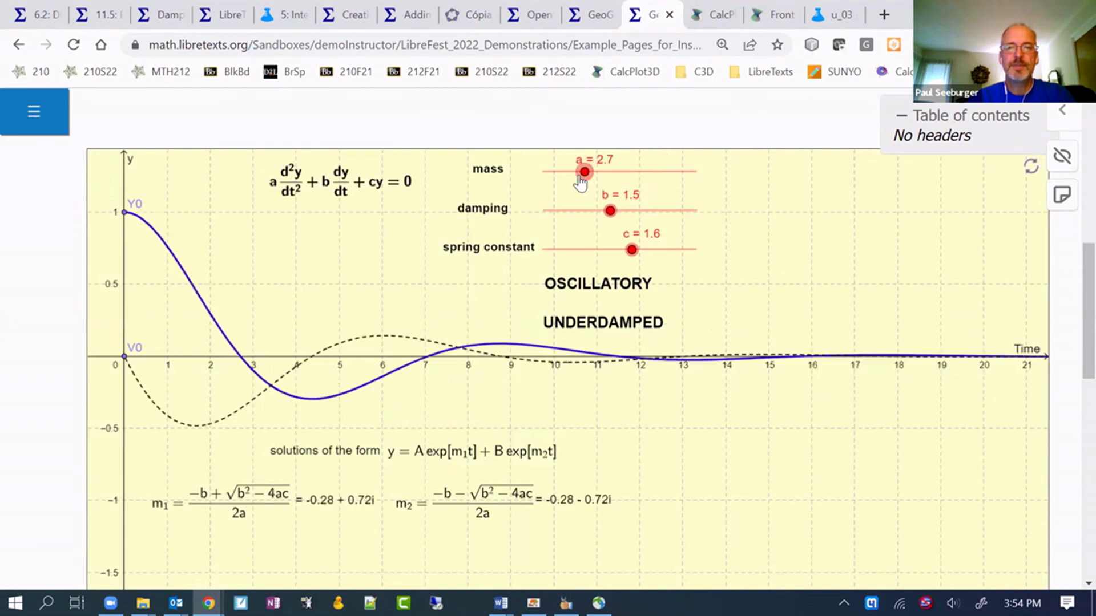
pyautogui.click(607, 176)
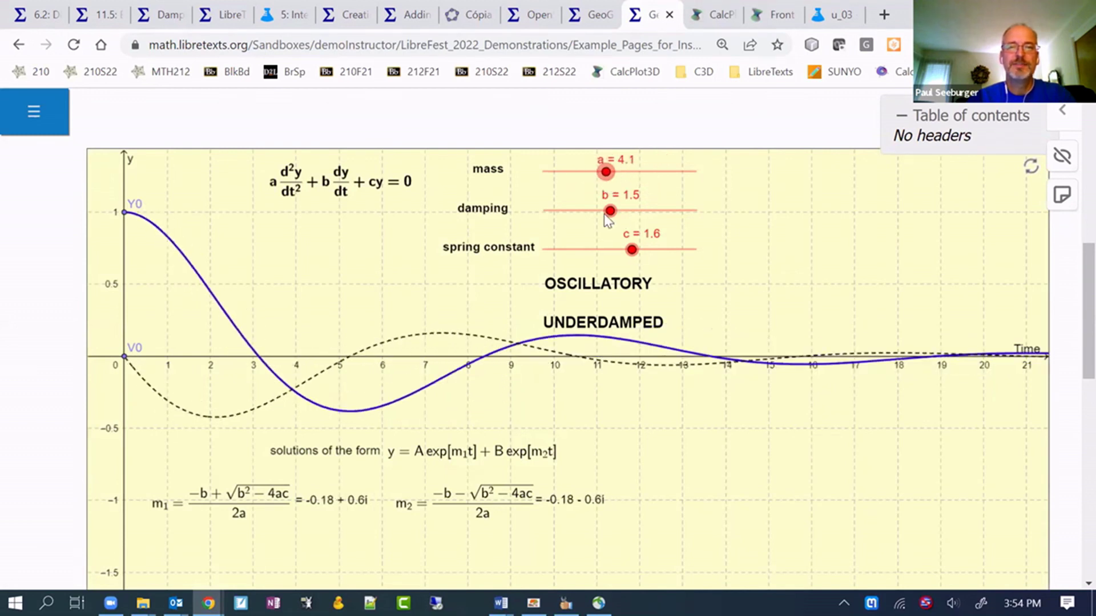
pyautogui.scroll(4, 32, 281)
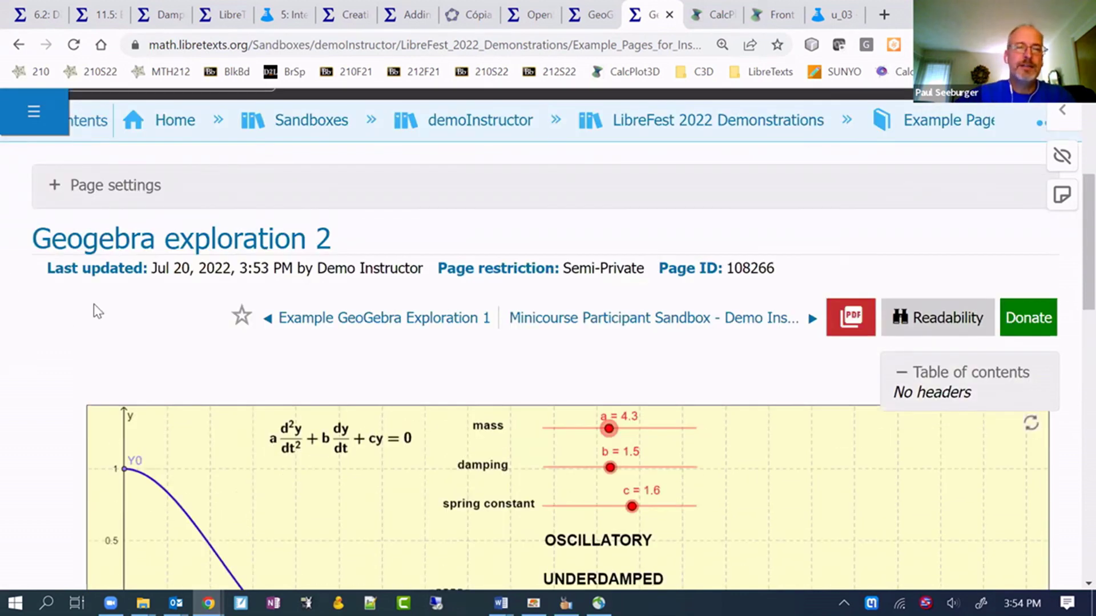
pyautogui.scroll(-3, 8, 365)
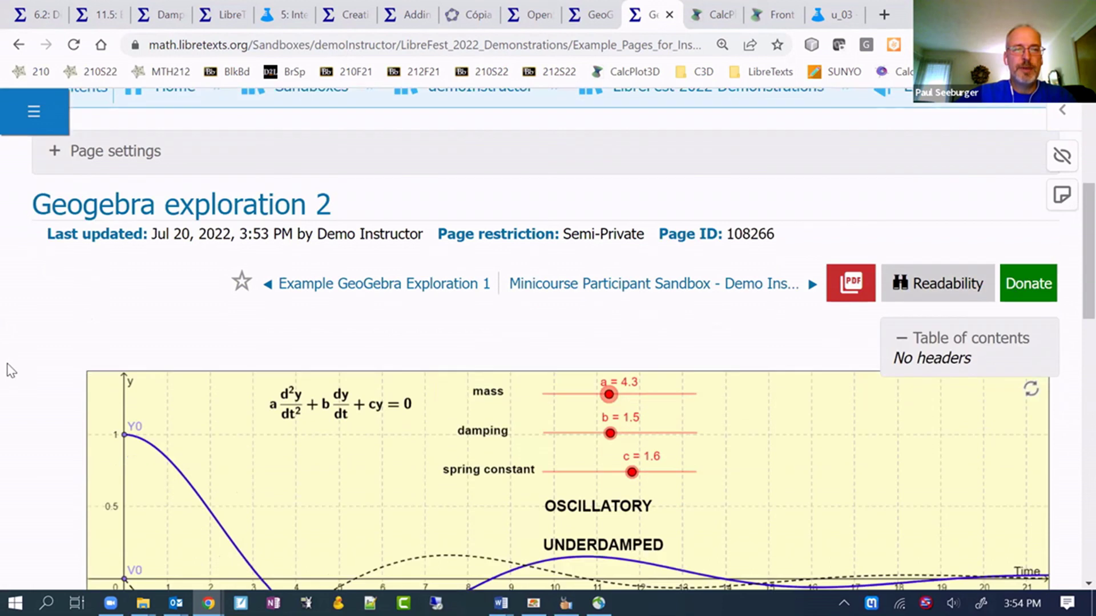
pyautogui.scroll(1, 8, 282)
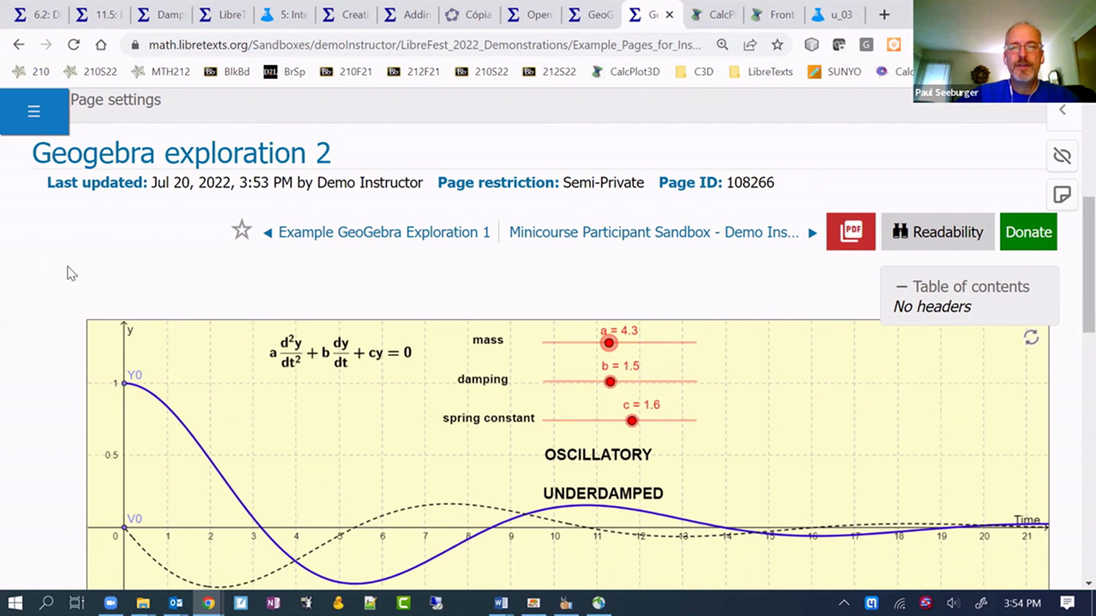
pyautogui.scroll(-3, 40, 274)
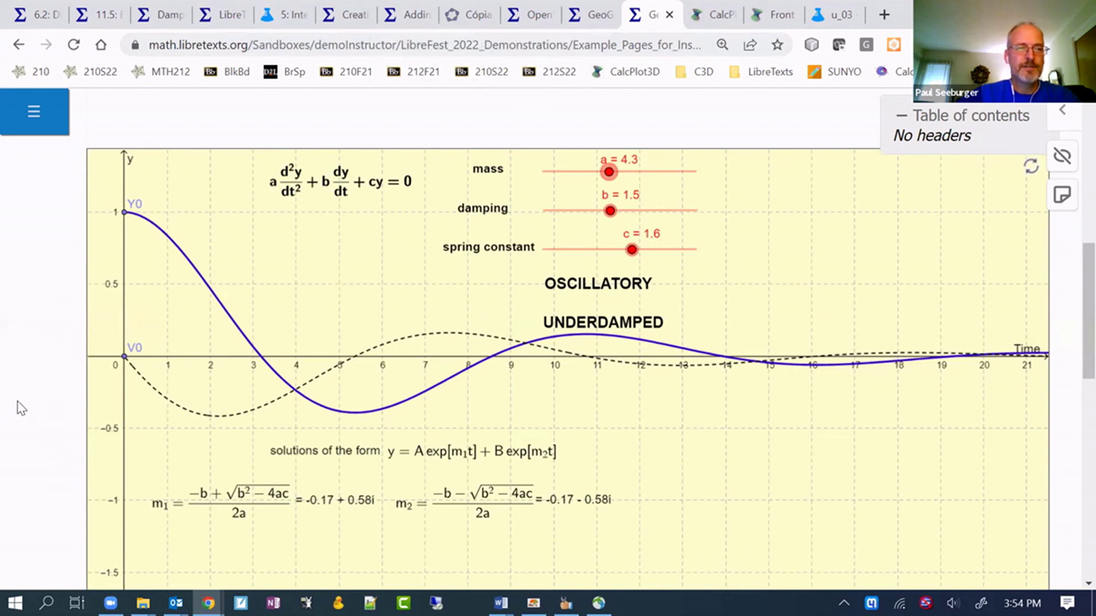
pyautogui.scroll(-3, 40, 425)
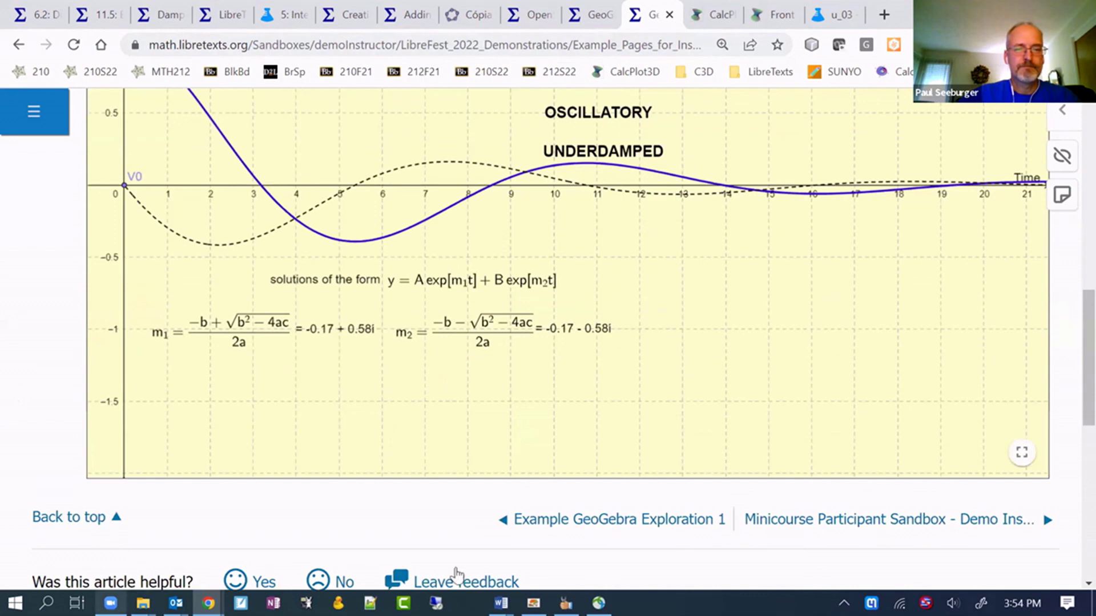